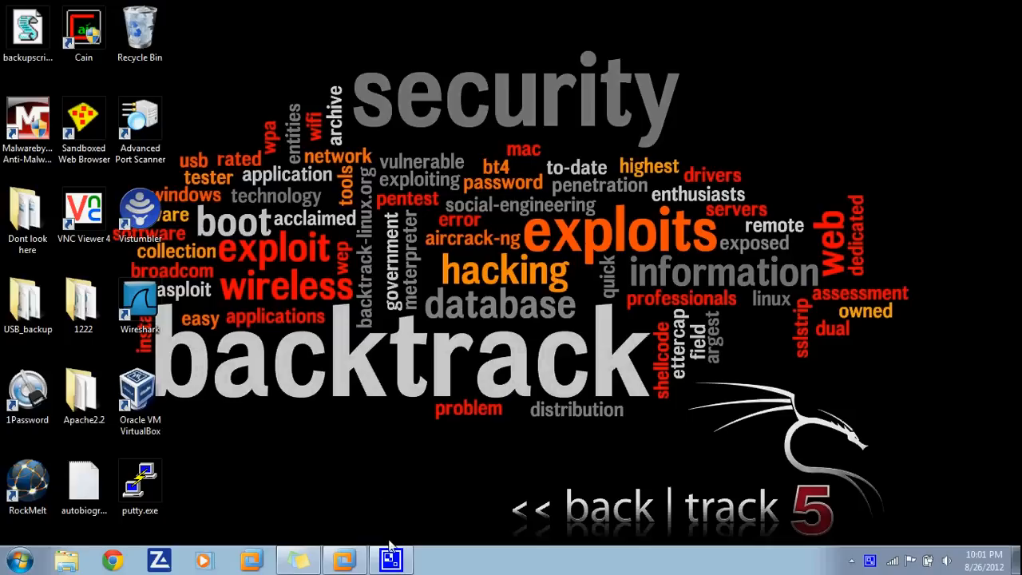
# - Bring up the VMware Workstation Tutorials window from its taskbar preview
pyautogui.moveTo(391, 549)
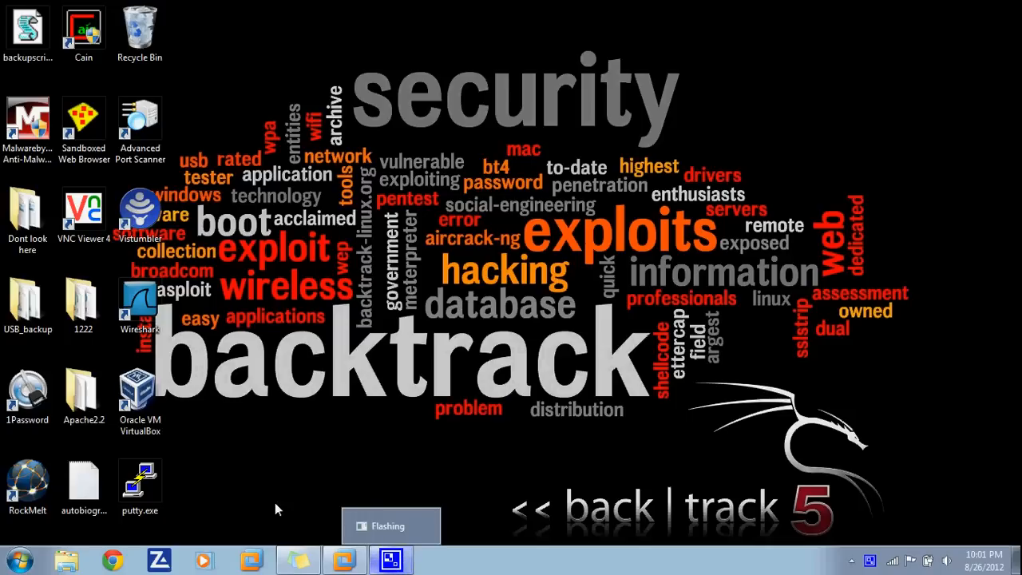
pyautogui.click(344, 560)
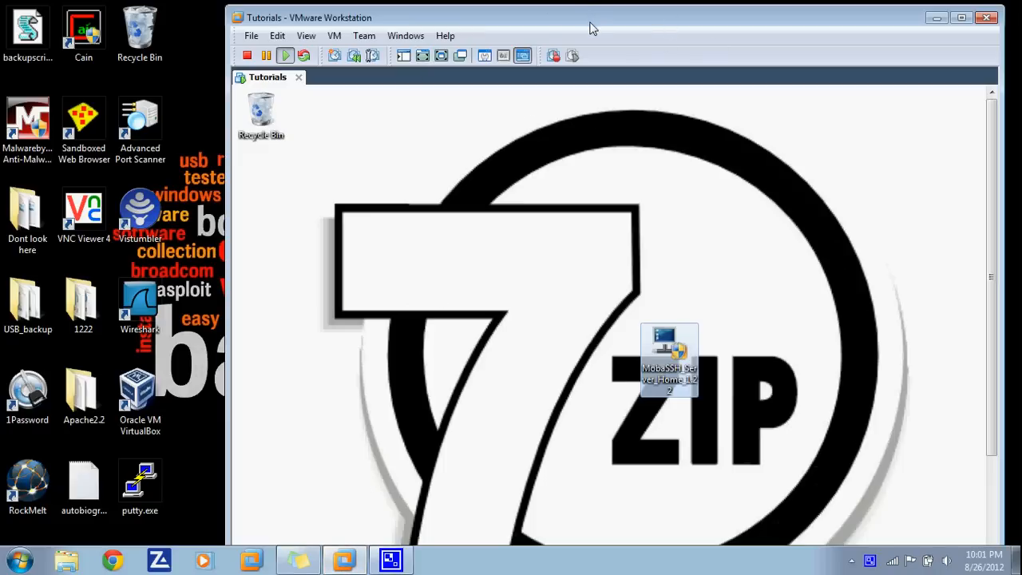
# - Put the VM in full screen, deselect the MobaSSH installer icon, and close Internet Explorer
pyautogui.click(441, 55)
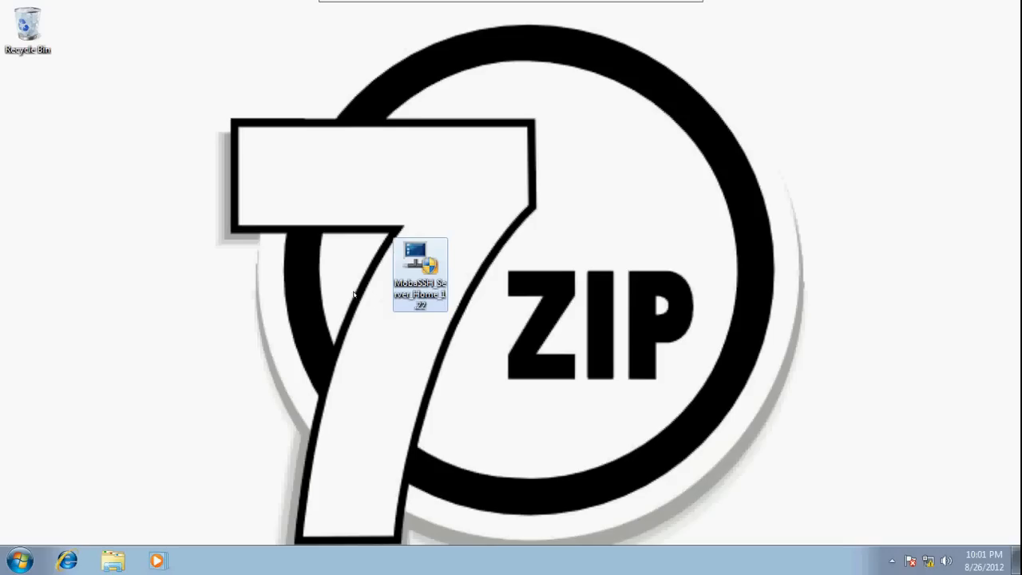
pyautogui.click(576, 267)
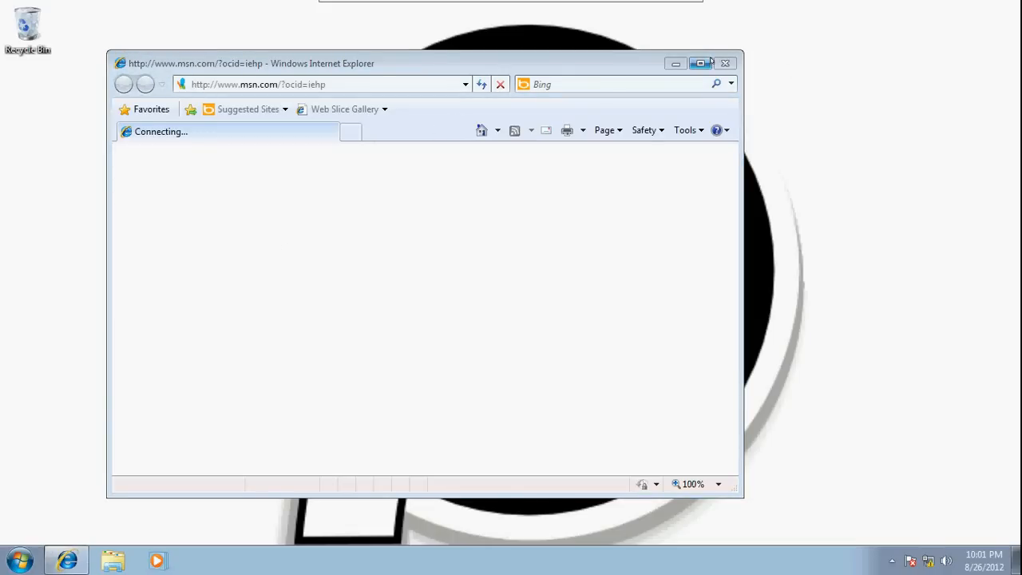
pyautogui.click(725, 63)
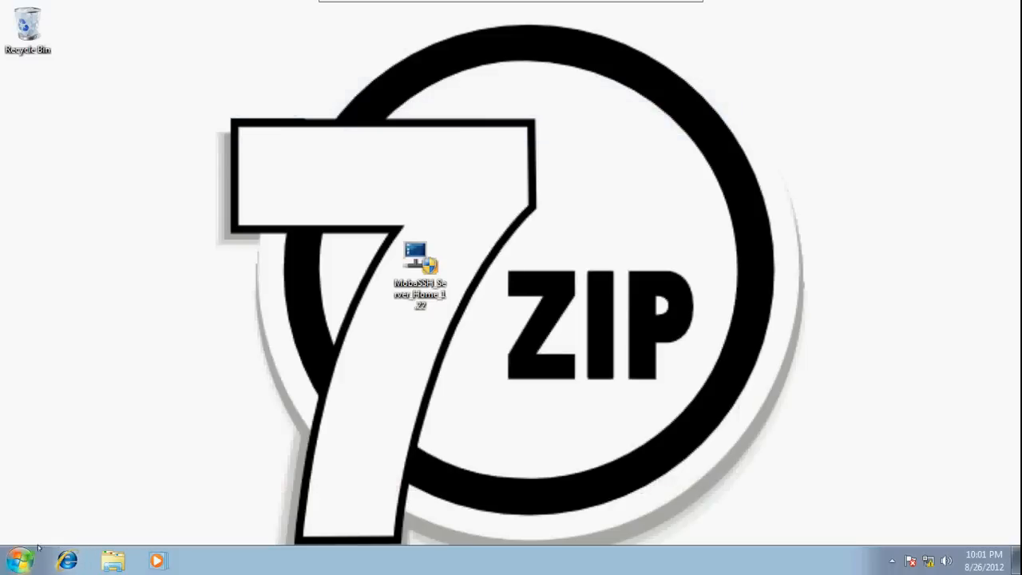
# - Open a guest Command Prompt via Run with cmd and run ipconfig /release
pyautogui.press('super+r')
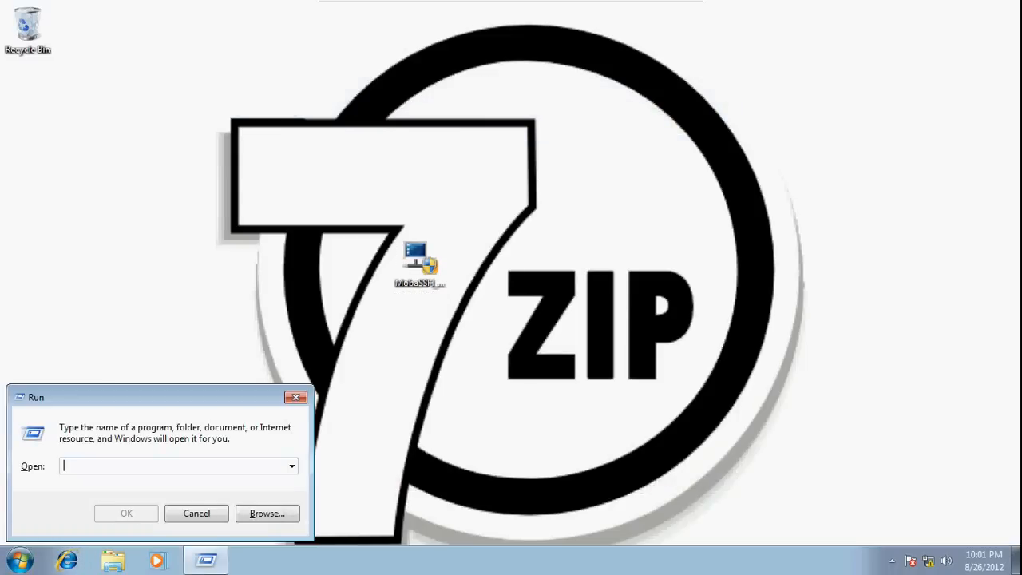
pyautogui.write('cmd')
pyautogui.press('Return')
pyautogui.write('ip')
pyautogui.write('re')
pyautogui.press('BackSpace')
pyautogui.press('BackSpace')
pyautogui.write('config')
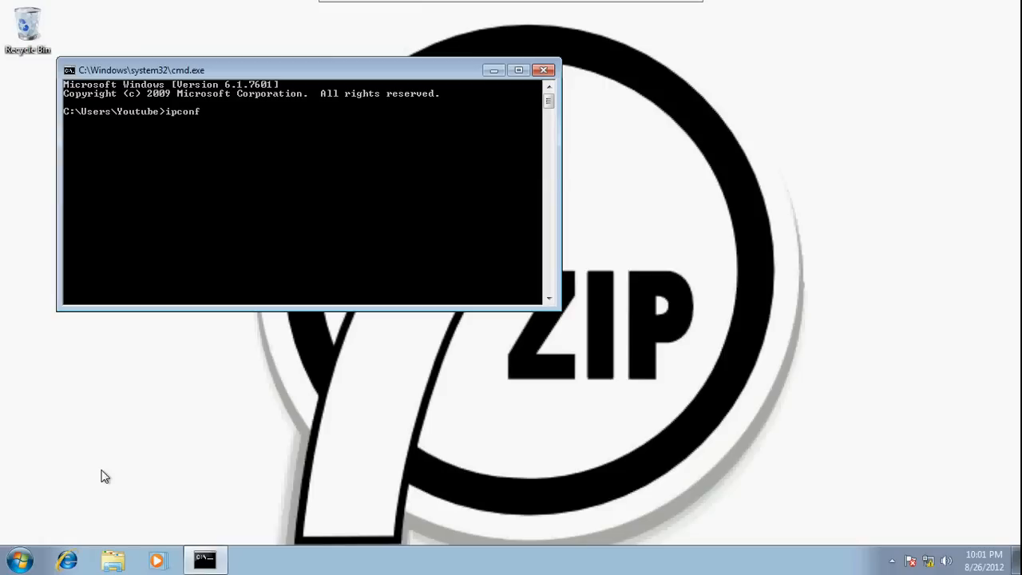
pyautogui.write(' /release')
pyautogui.press('Return')
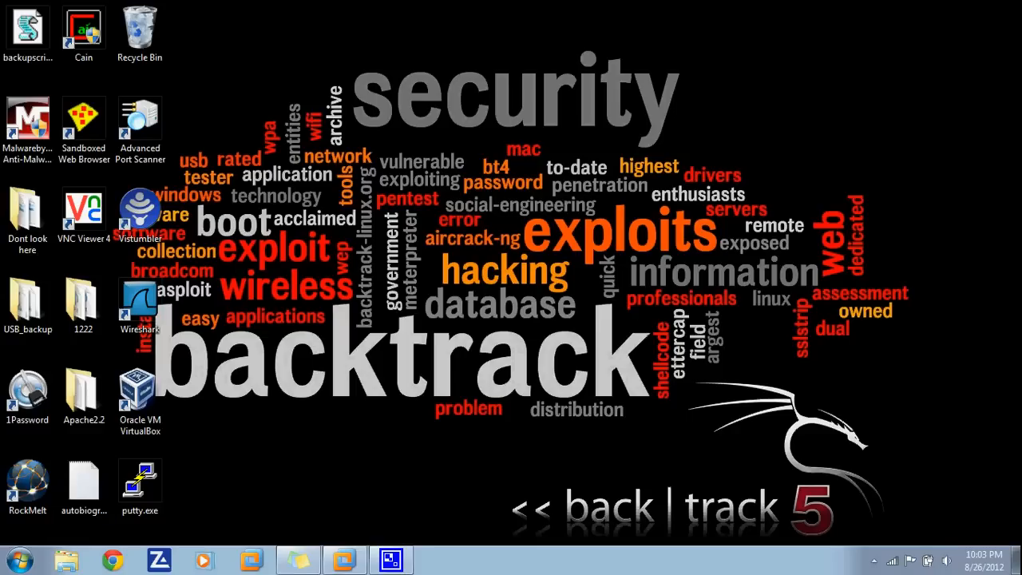
# - Launch Mozilla Firefox from the host Start menu program list
pyautogui.click(19, 561)
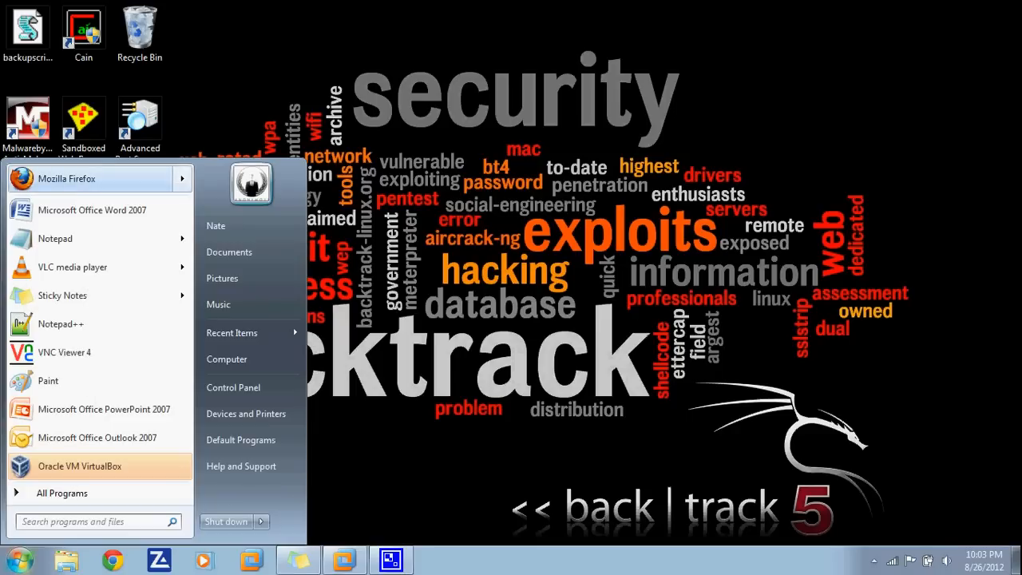
pyautogui.press('Escape')
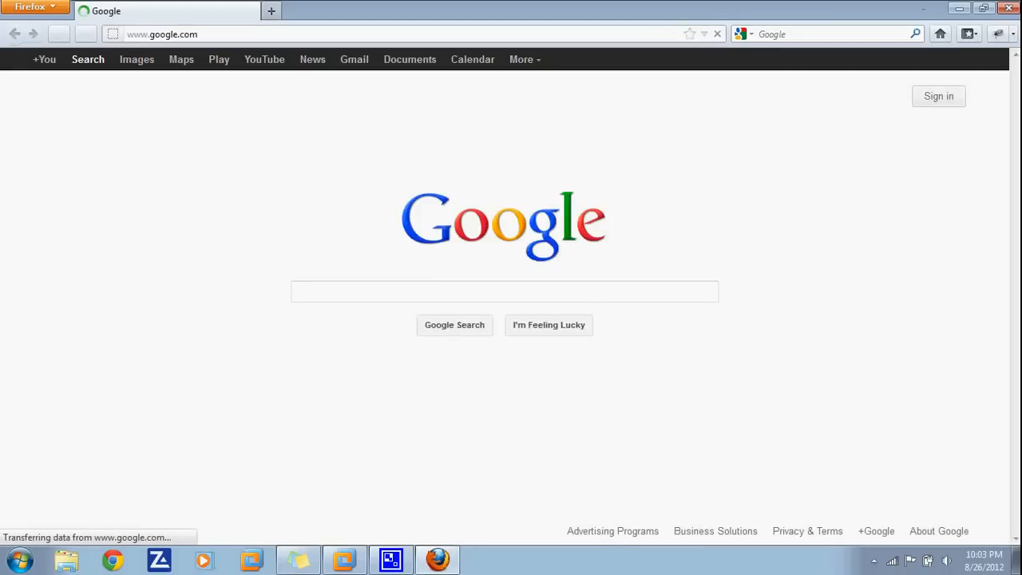
# - Google 'putty', visit the putty.org Download PuTTY page, then close Firefox
pyautogui.write('p')
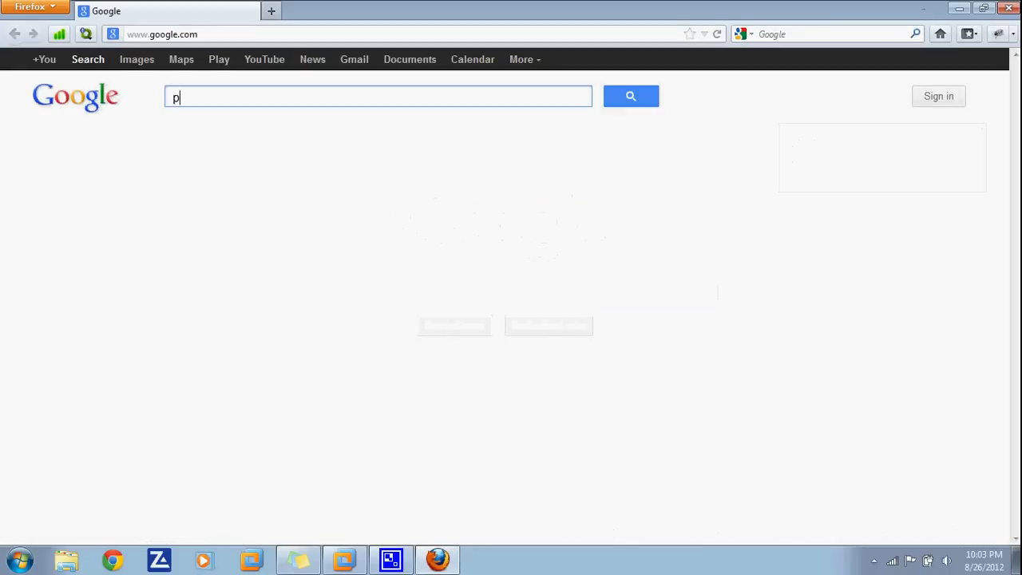
pyautogui.write('utty')
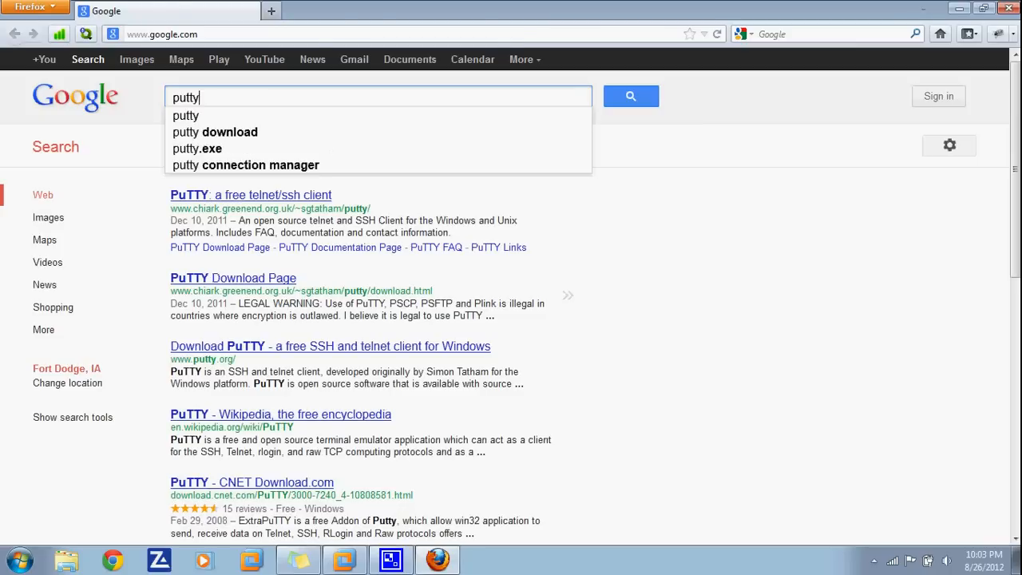
pyautogui.press('Return')
pyautogui.click(330, 357)
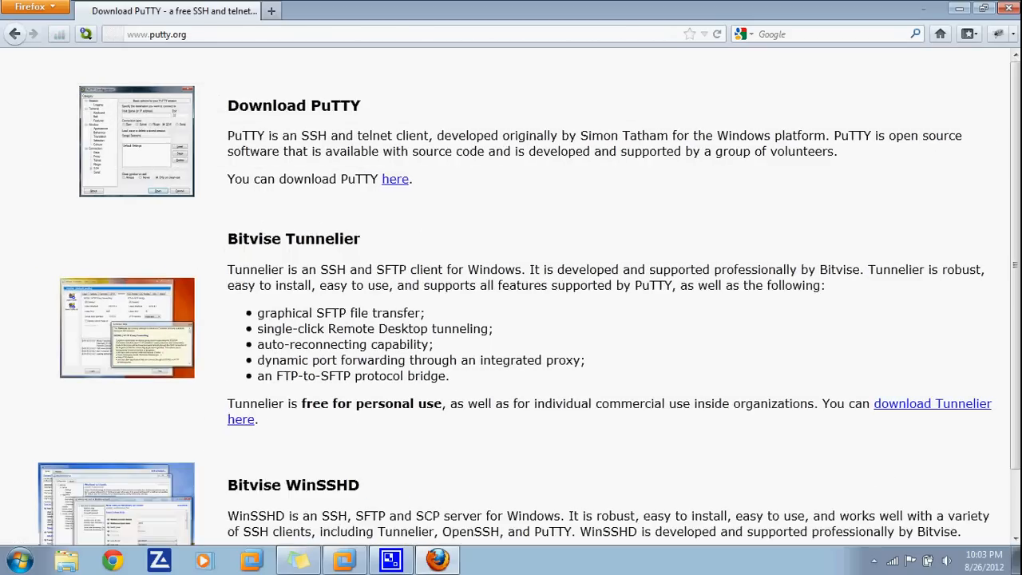
pyautogui.middleClick(310, 140)
pyautogui.scroll(2, 310, 139)
pyautogui.click(1004, 8)
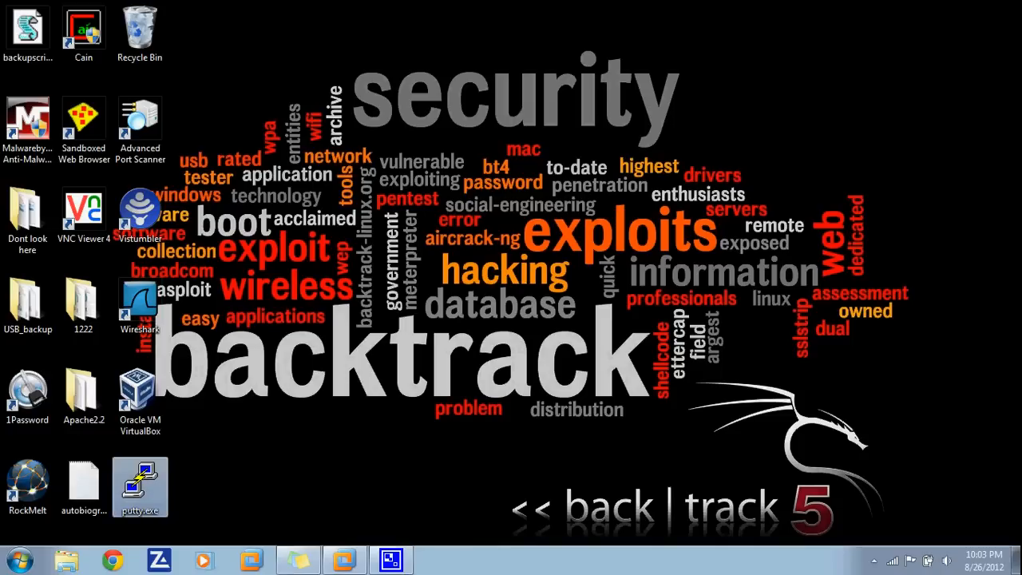
# - Open the PuTTY Configuration window from putty.exe and dismiss it with Escape
pyautogui.press('Return')
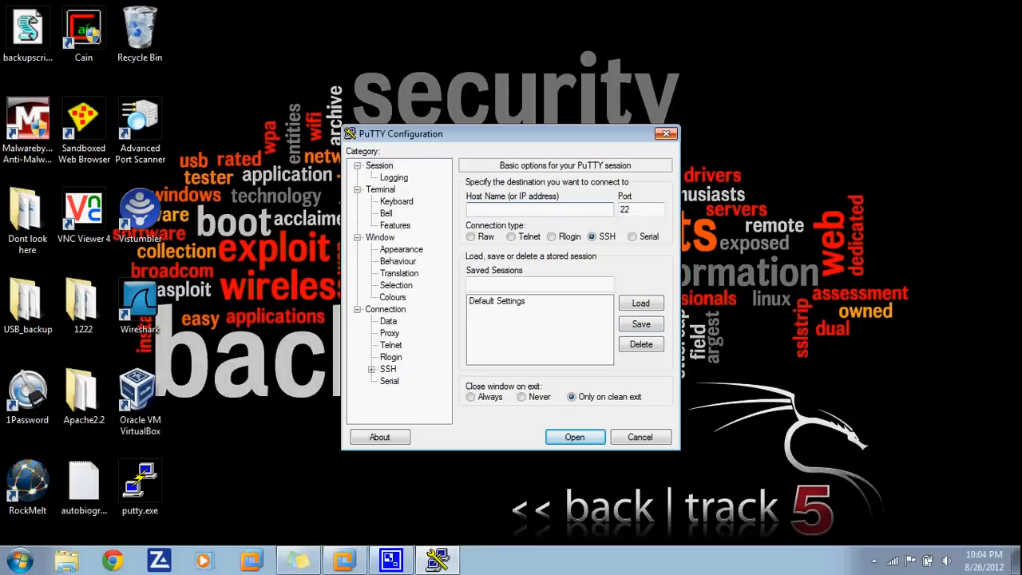
pyautogui.press('Escape')
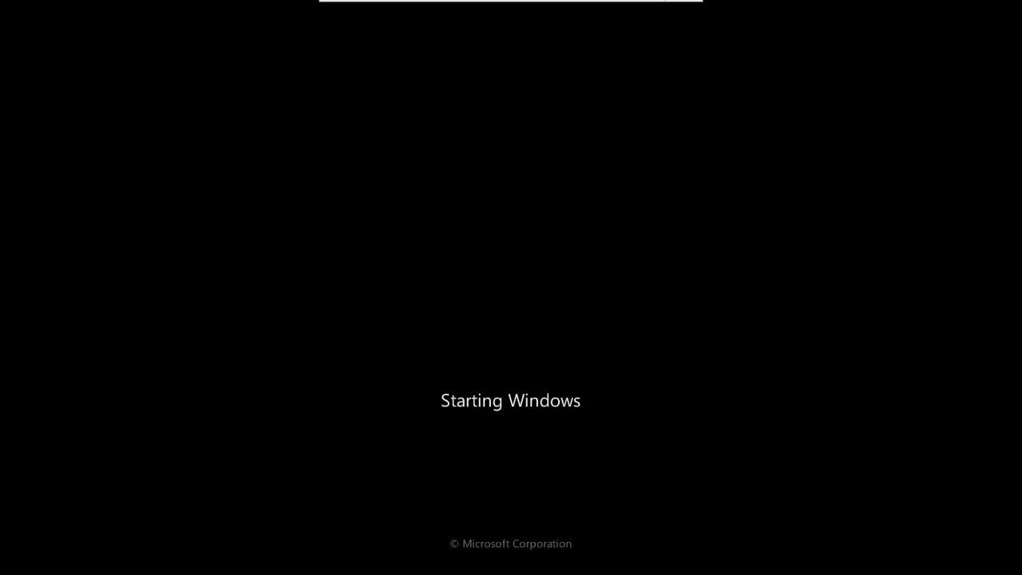
# - Restore the VM window, toggle input capture with Ctrl+G and Ctrl+Alt, then return to full screen
pyautogui.click(675, 9)
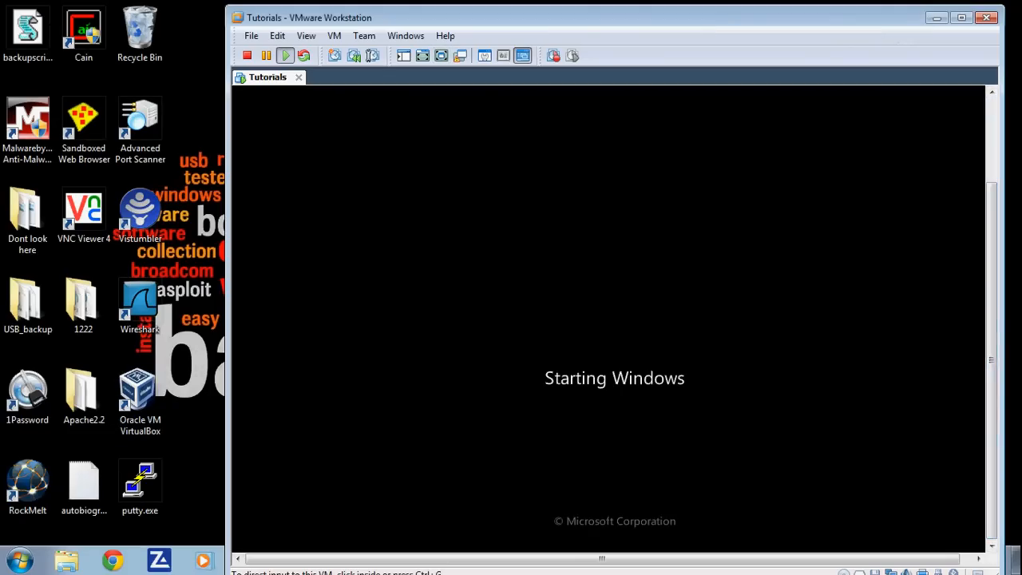
pyautogui.hotkey('ctrl', 'g')
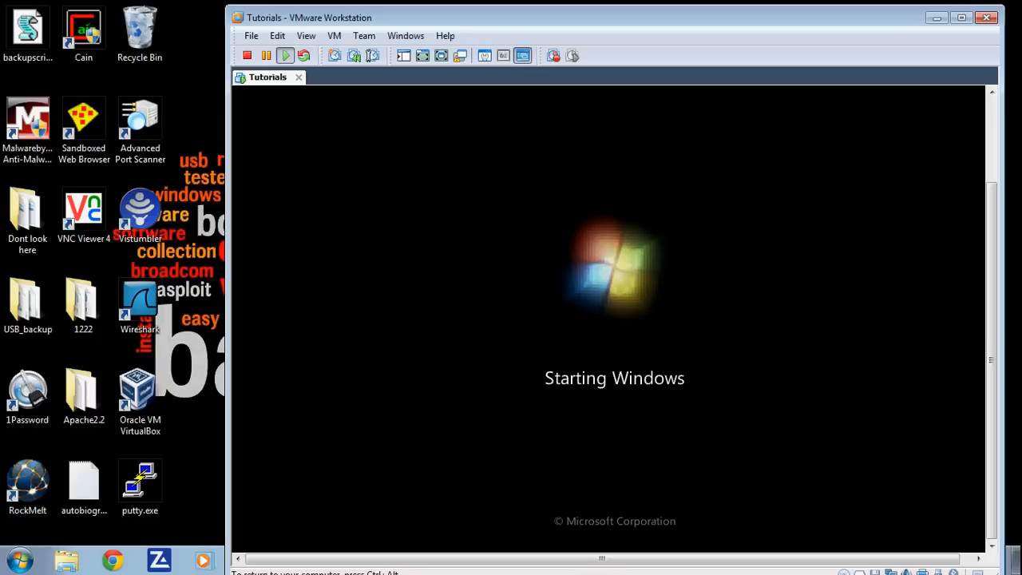
pyautogui.hotkey('ctrl', 'alt')
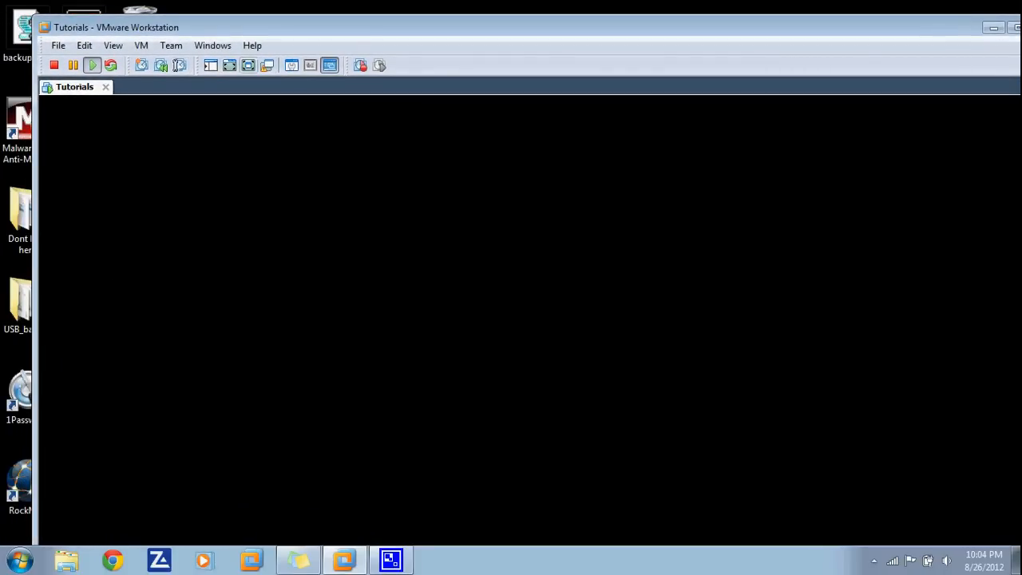
pyautogui.click(248, 65)
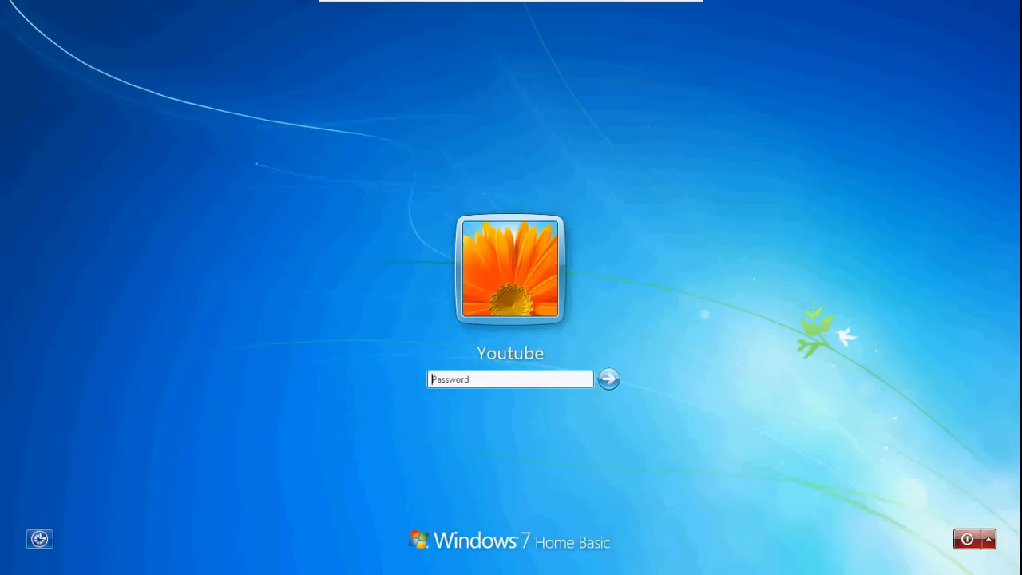
# - Log in to the guest Windows 7 account with its password
pyautogui.write('********')
pyautogui.press('Return')
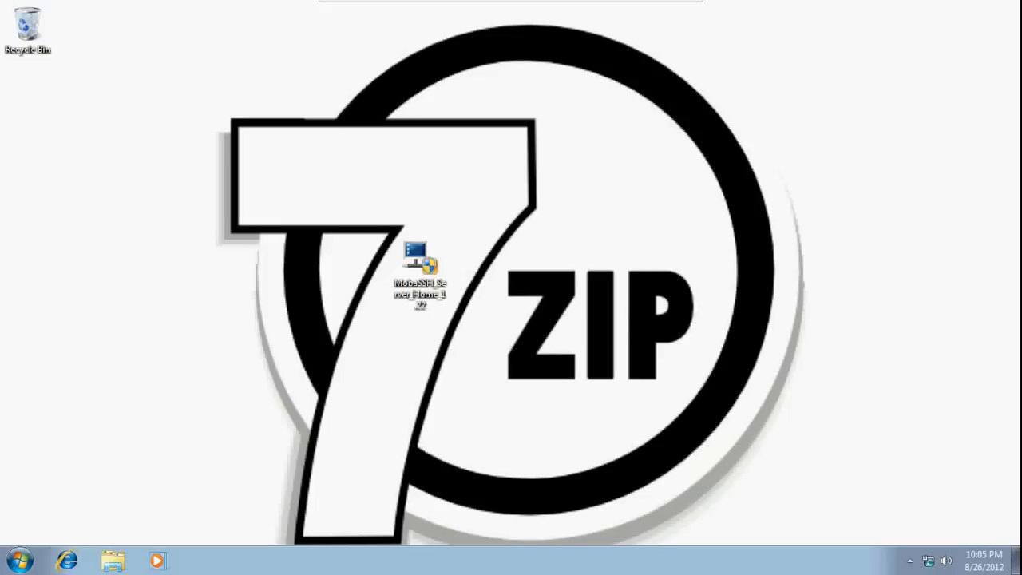
# - Launch Internet Explorer in the guest, opening the Google home page
pyautogui.click(20, 560)
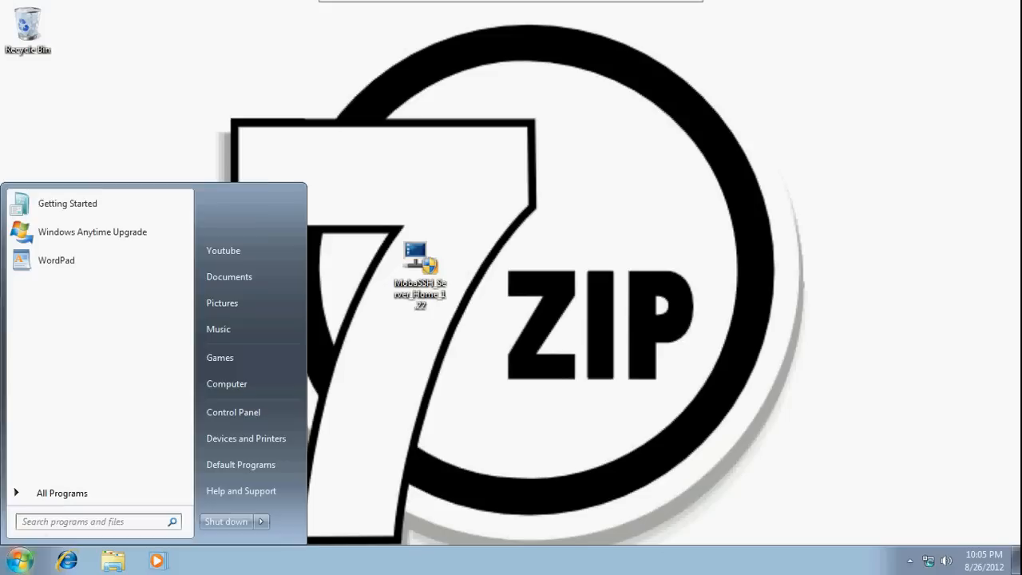
pyautogui.click(20, 560)
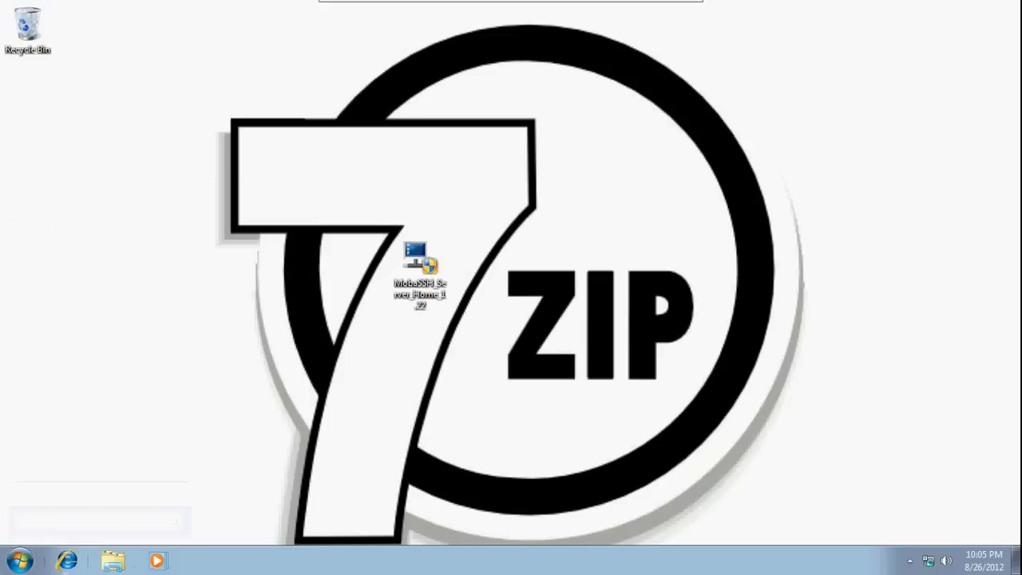
pyautogui.click(67, 560)
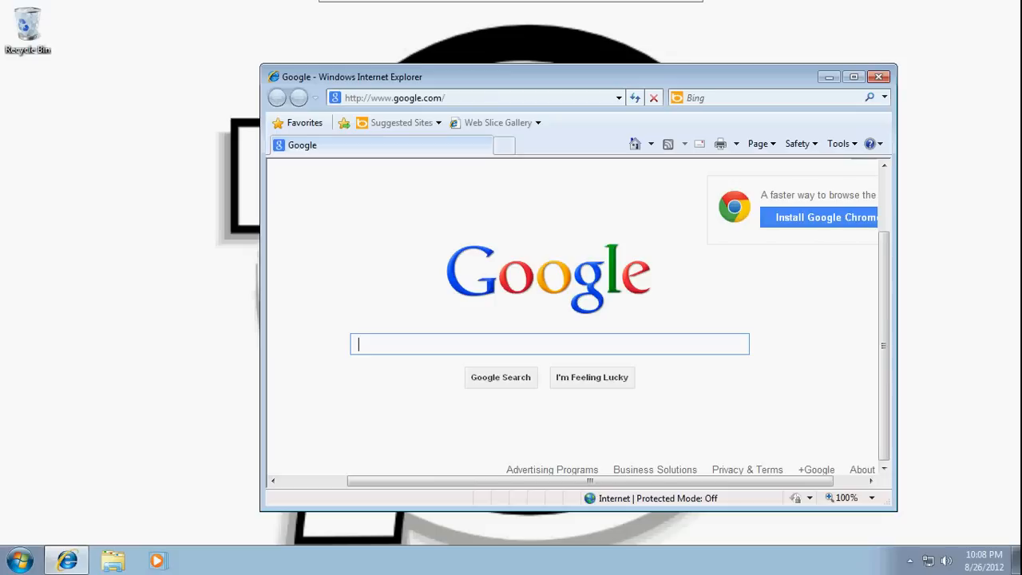
# - Search Google for 'ssh server windows 7', find MobaSSH, close IE and select its installer
pyautogui.write('ssh server')
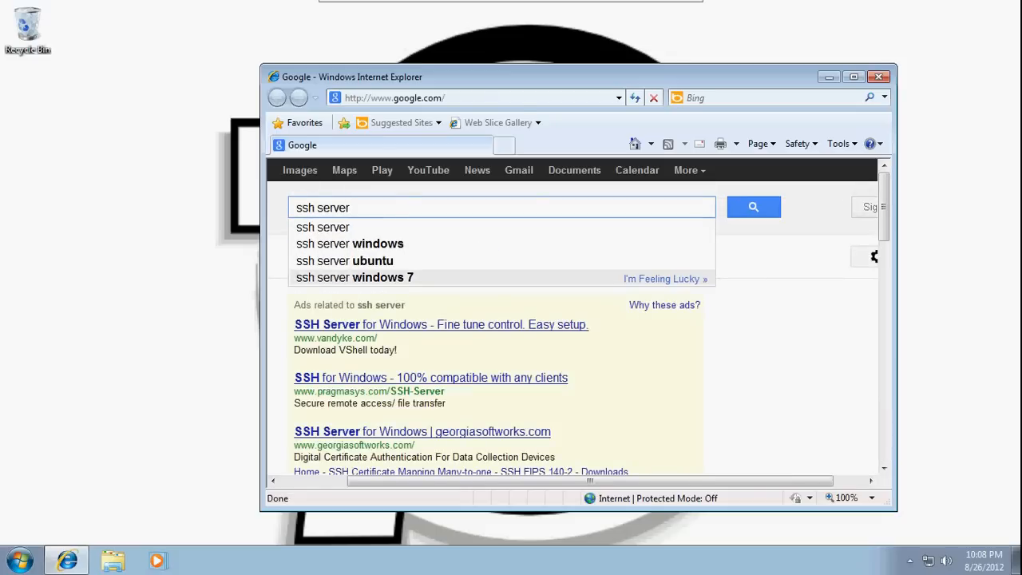
pyautogui.click(354, 277)
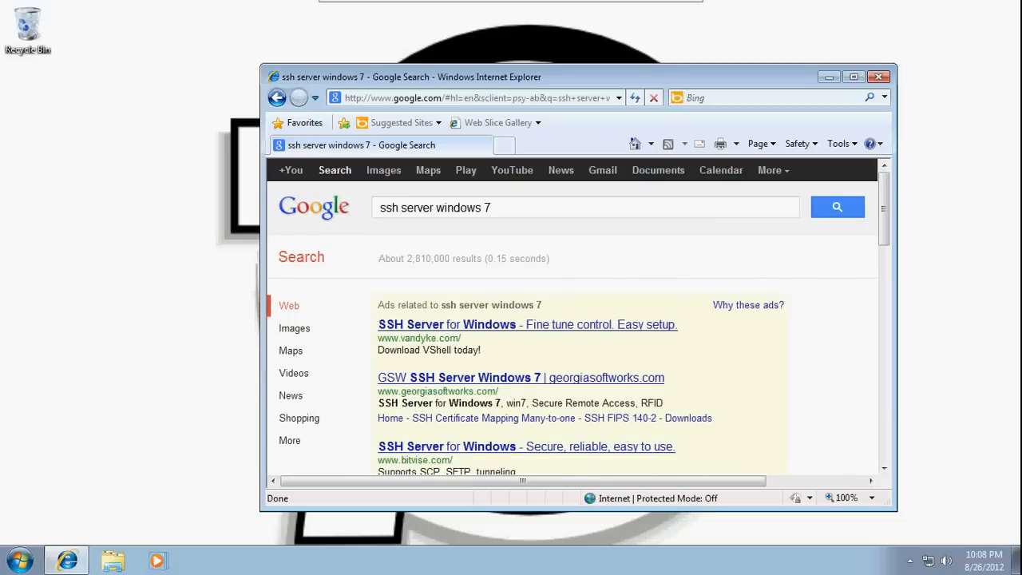
pyautogui.scroll(-5, 579, 319)
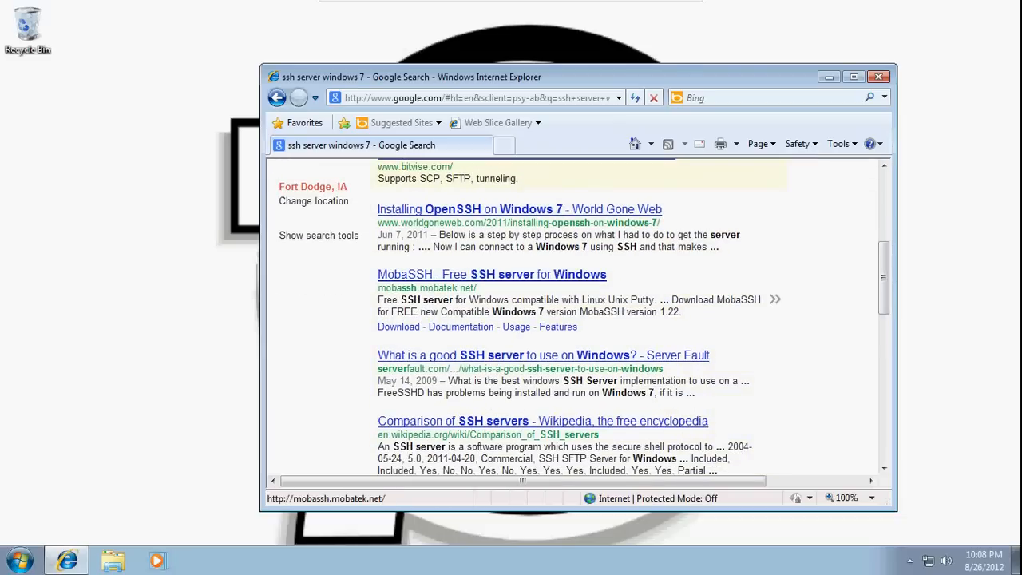
pyautogui.click(878, 77)
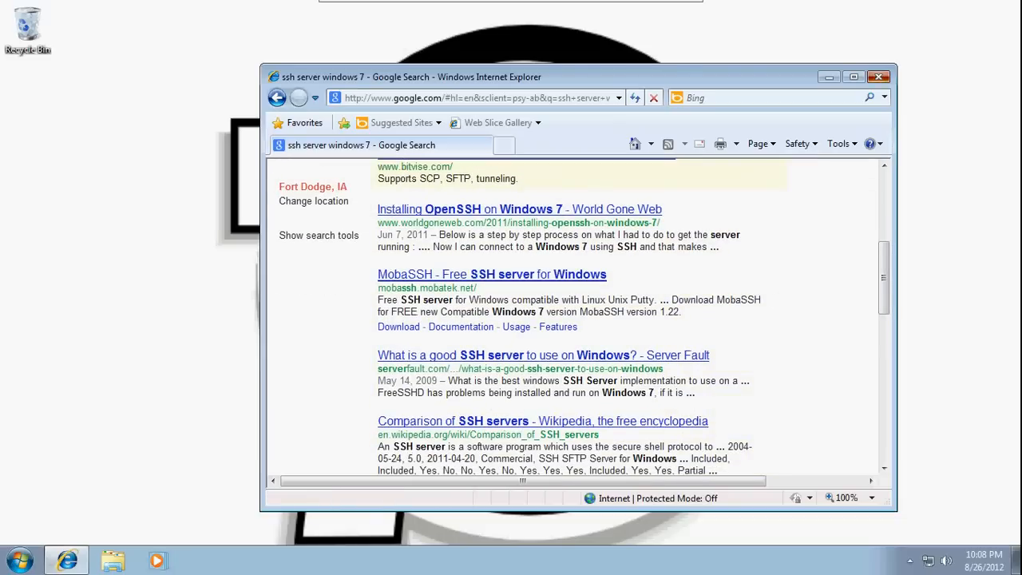
pyautogui.click(420, 263)
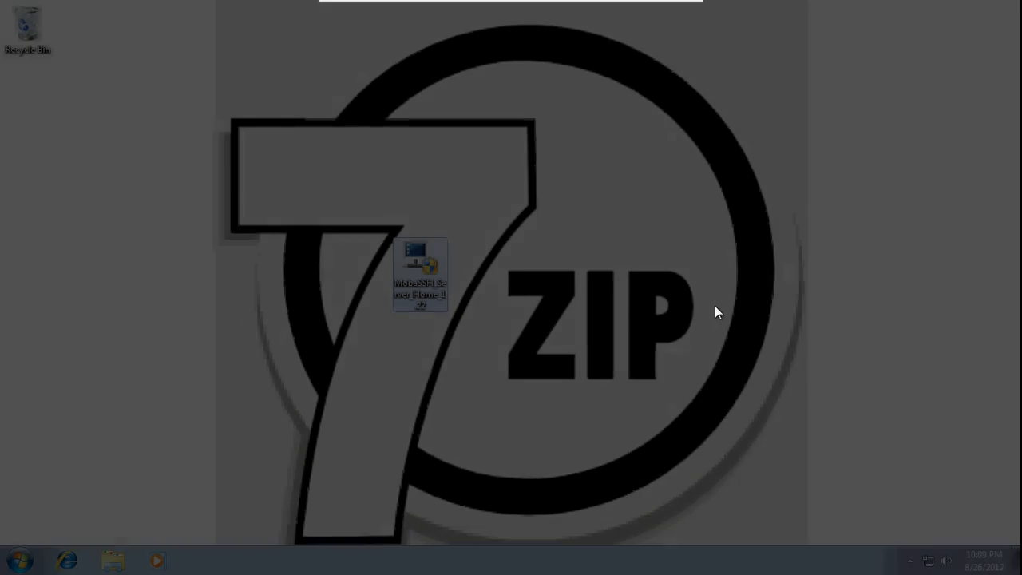
# - Limit MobaSSH logins to selected users, unchecking Administrator and Guest
pyautogui.click(578, 309)
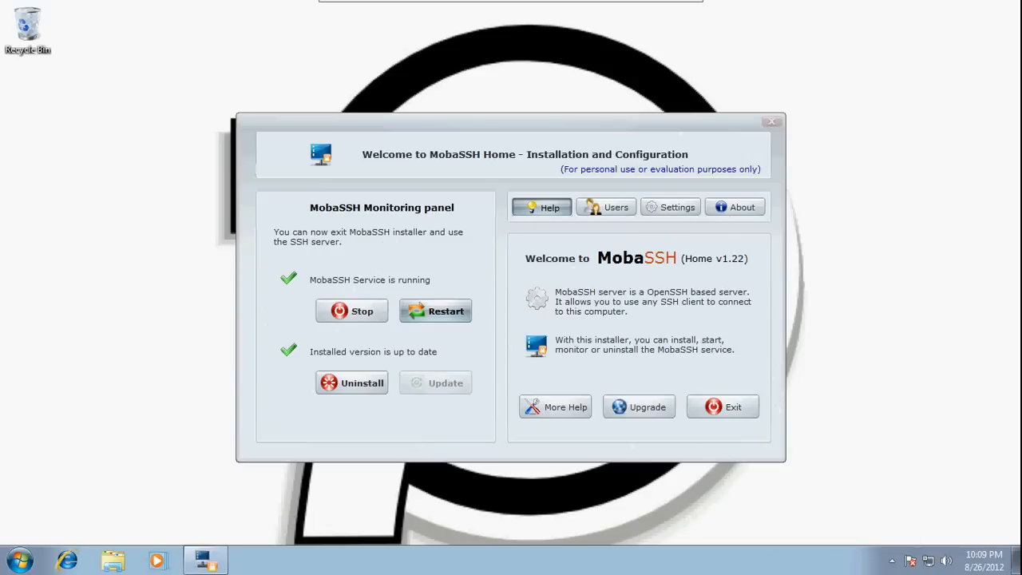
pyautogui.click(607, 207)
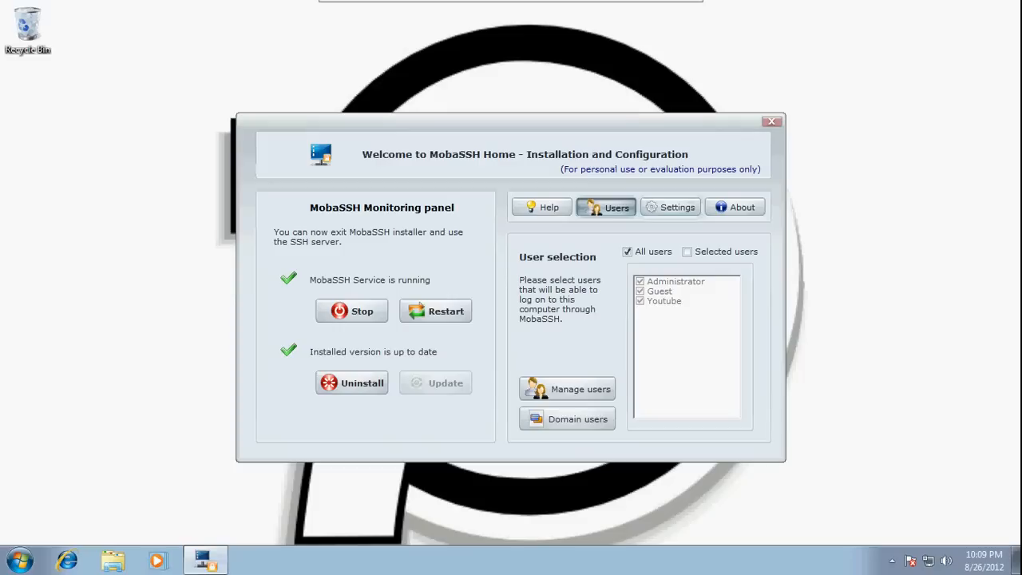
pyautogui.click(686, 252)
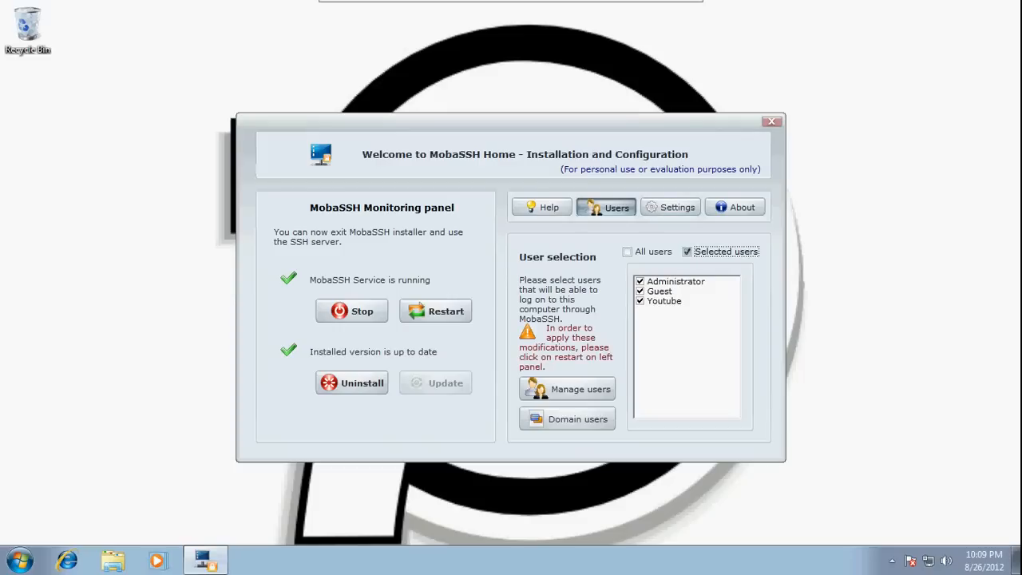
pyautogui.click(640, 281)
pyautogui.click(640, 290)
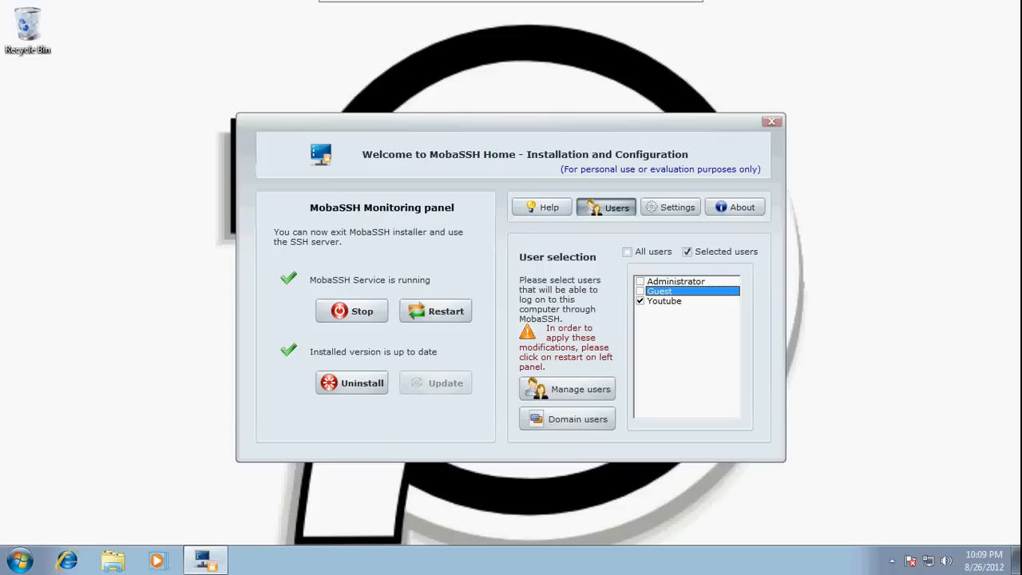
pyautogui.click(19, 560)
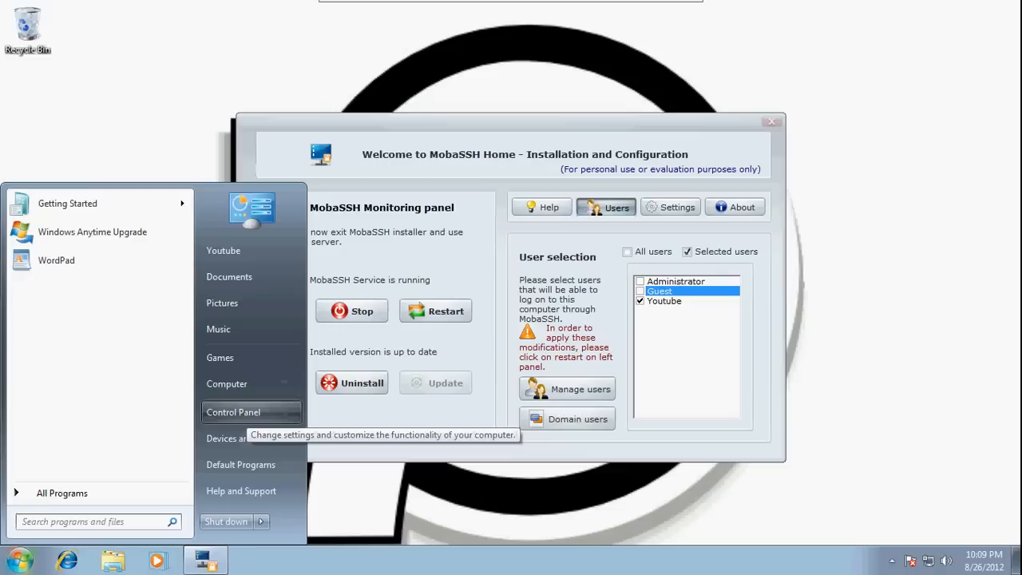
# - Turn off Windows Firewall for both home/work and public networks in Control Panel
pyautogui.press('Escape')
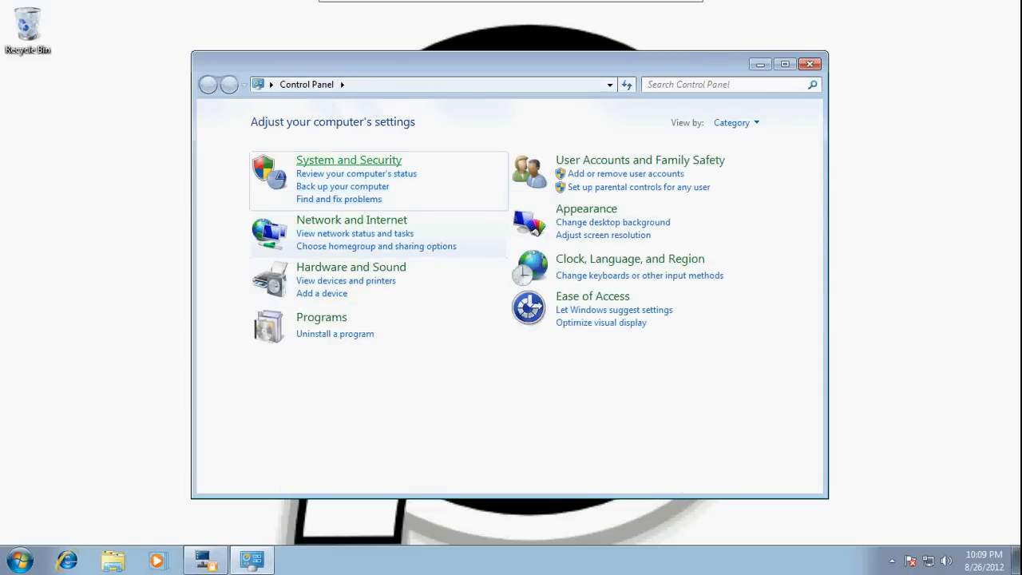
pyautogui.click(349, 160)
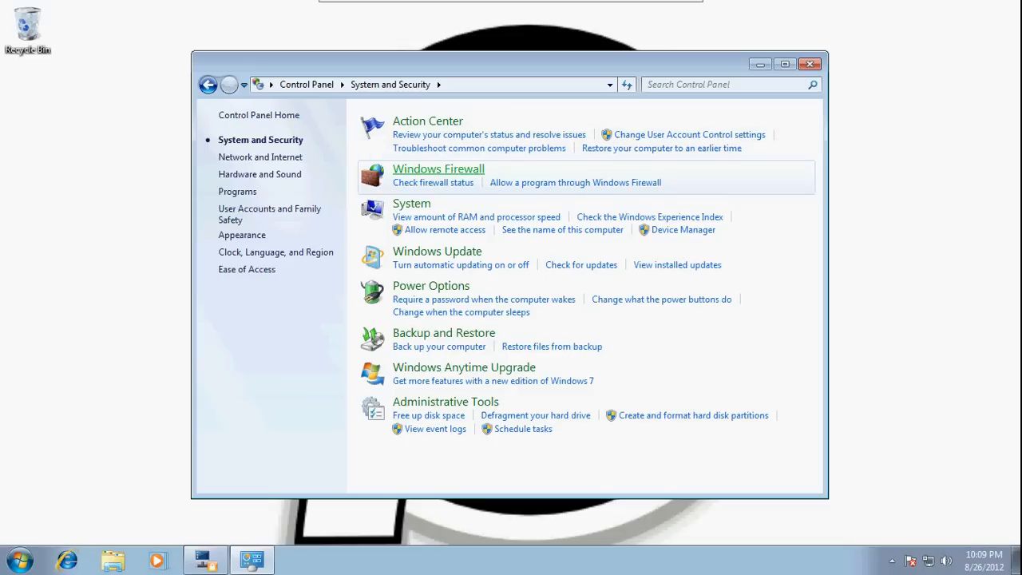
pyautogui.click(439, 168)
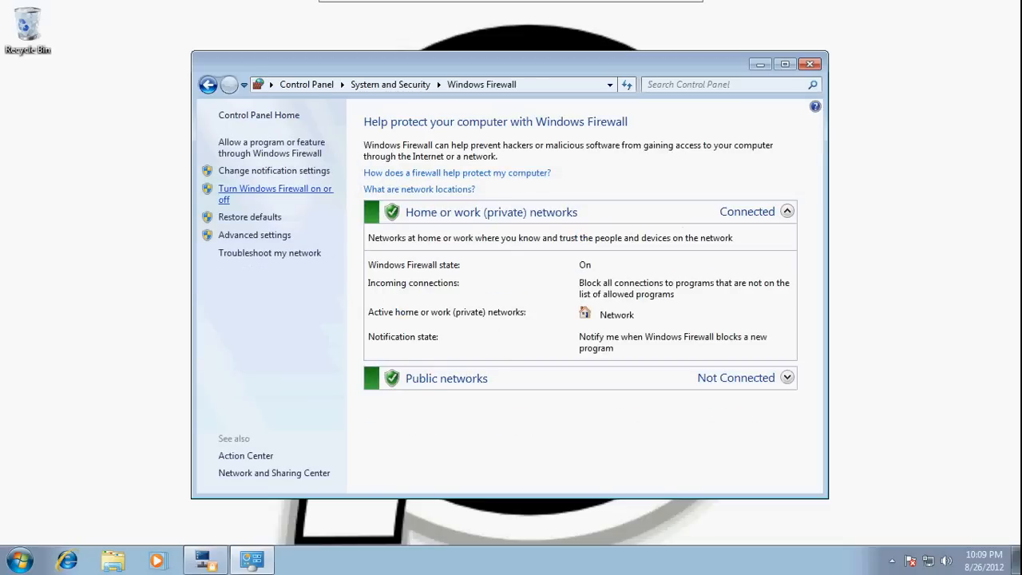
pyautogui.click(274, 190)
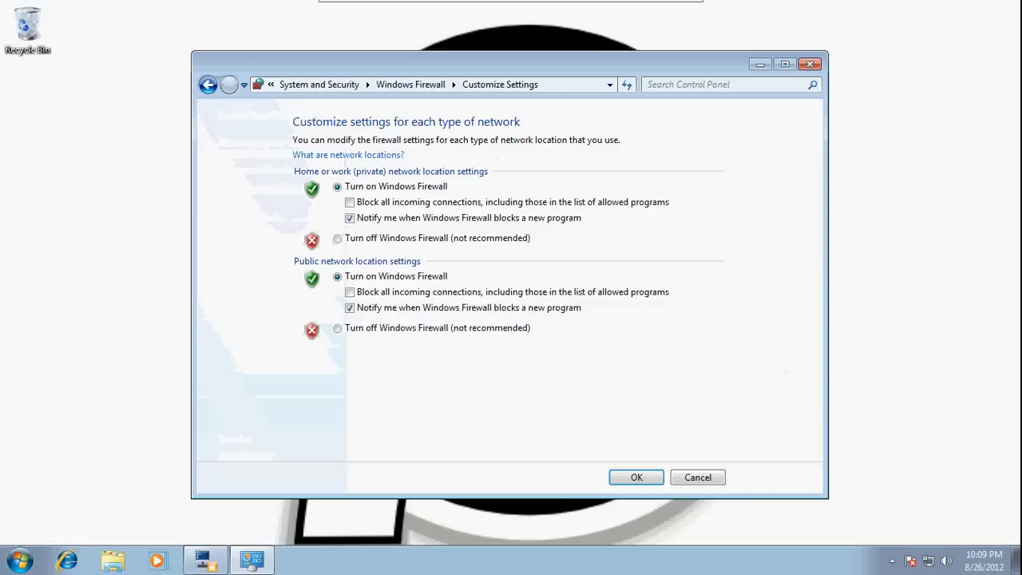
pyautogui.click(337, 238)
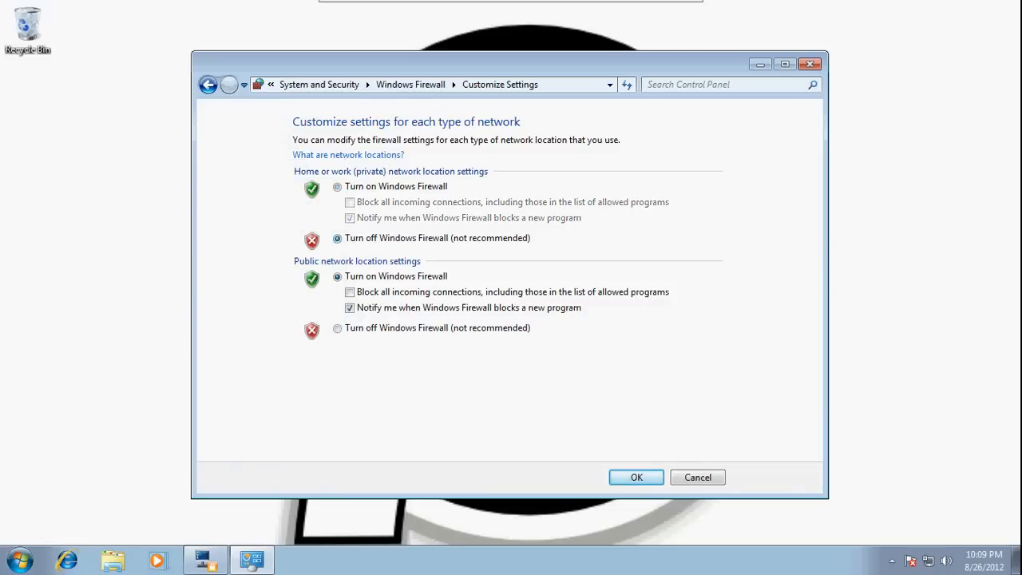
pyautogui.click(337, 327)
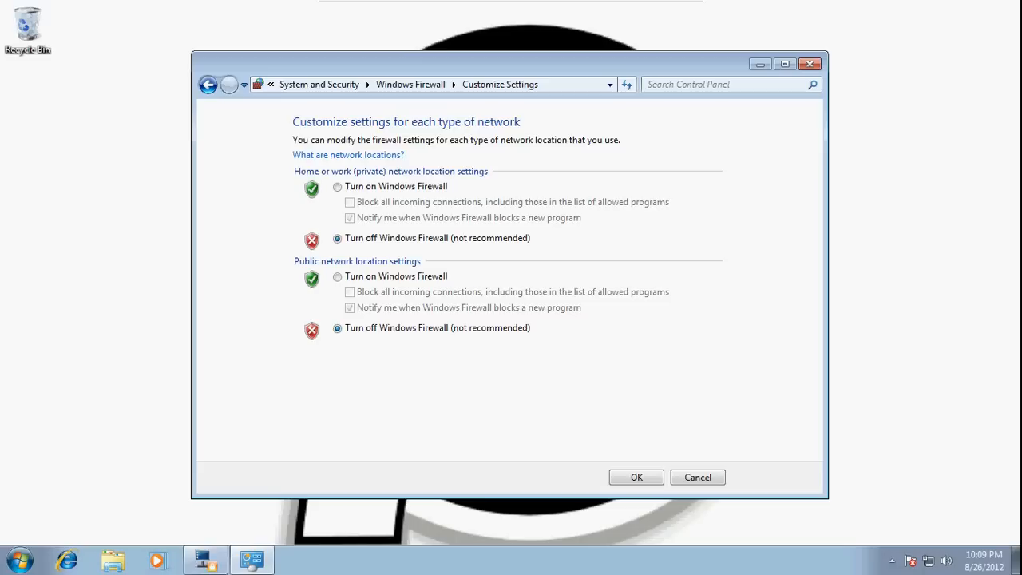
pyautogui.click(636, 478)
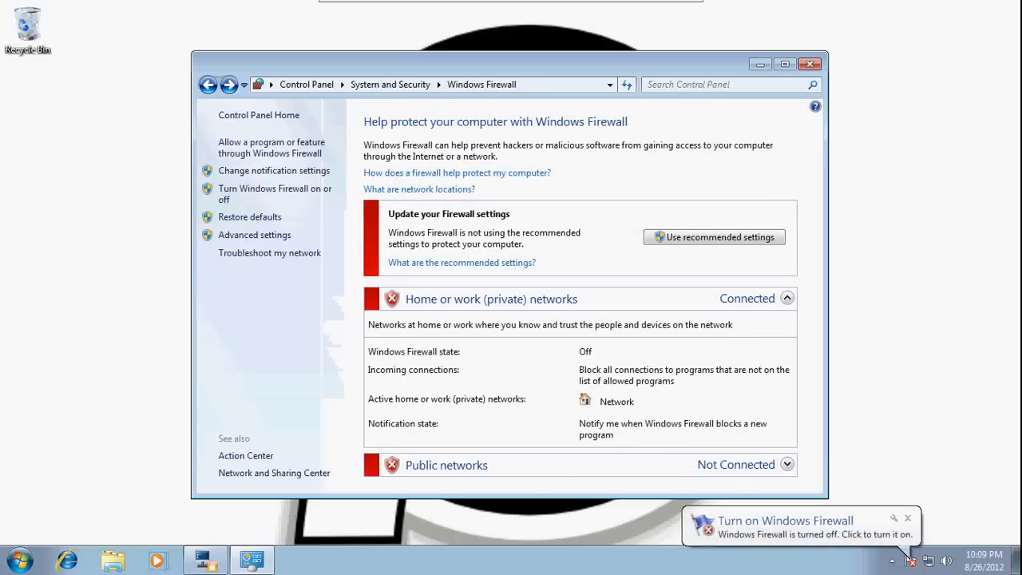
pyautogui.click(809, 64)
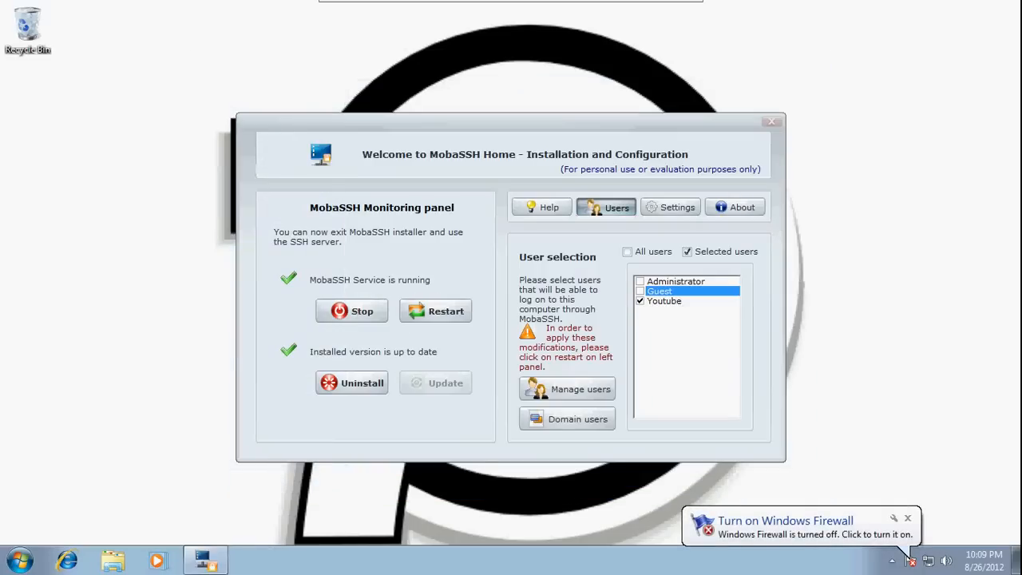
# - Run ipconfig in a guest Command Prompt to find the VM's IPv4 address 192.168.83.132
pyautogui.click(907, 518)
pyautogui.moveTo(511, 124); pyautogui.dragTo(651, 117)
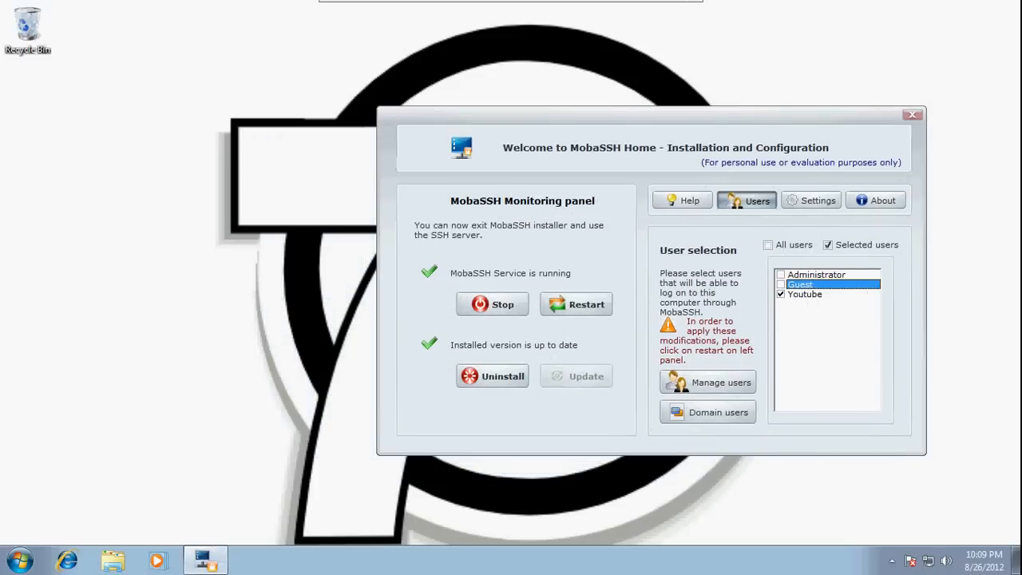
pyautogui.press('super+r')
pyautogui.press('Return')
pyautogui.write('ipconfig')
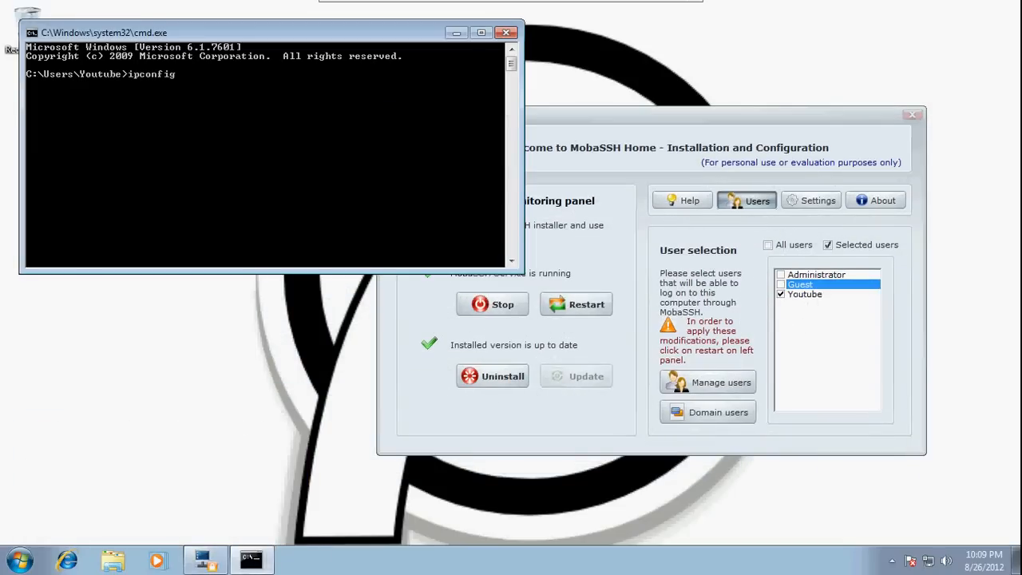
pyautogui.press('Return')
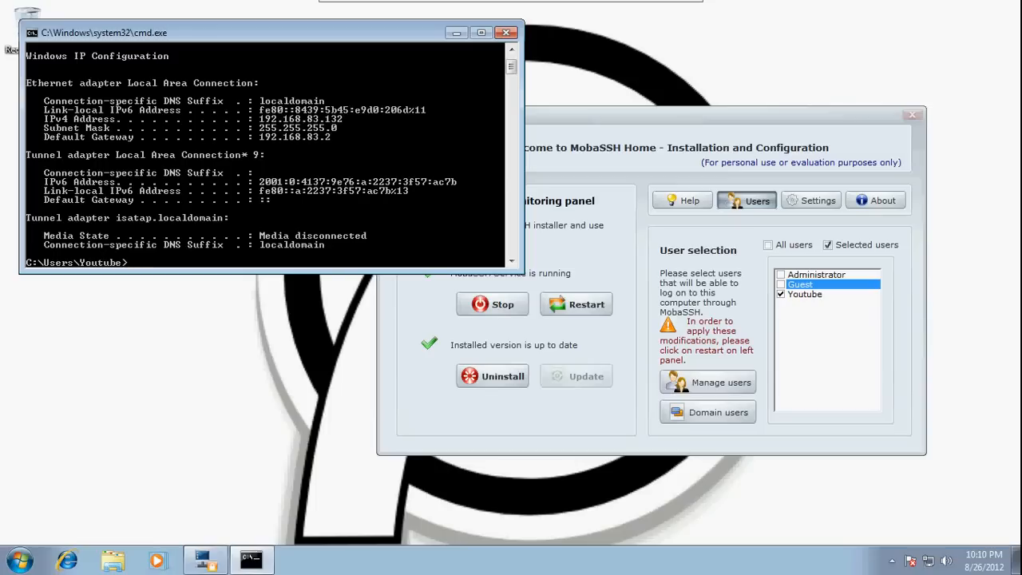
pyautogui.click(673, 12)
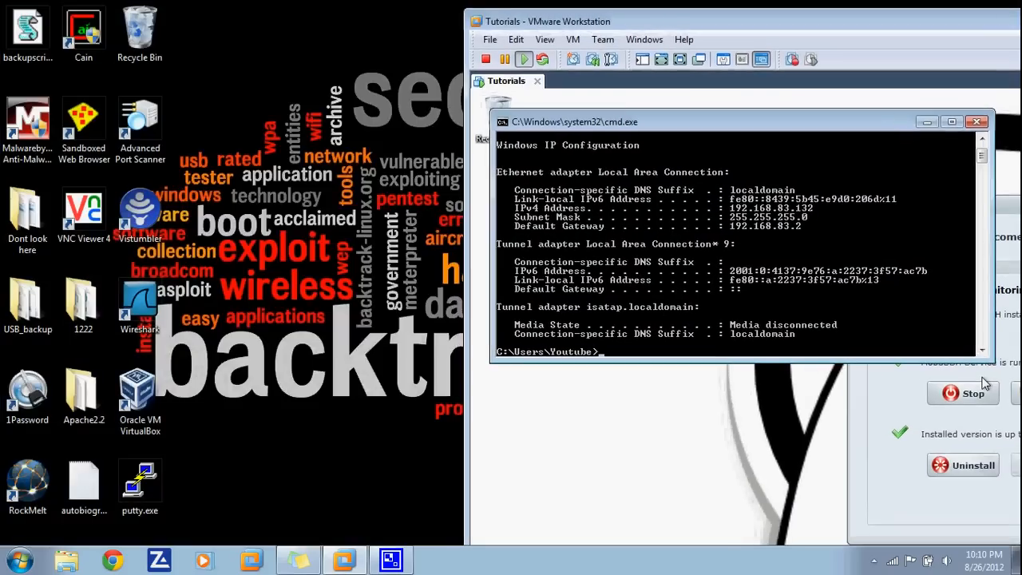
# - Open a PuTTY SSH connection to 192.168.83.132 and accept the server's host key
pyautogui.doubleClick(139, 483)
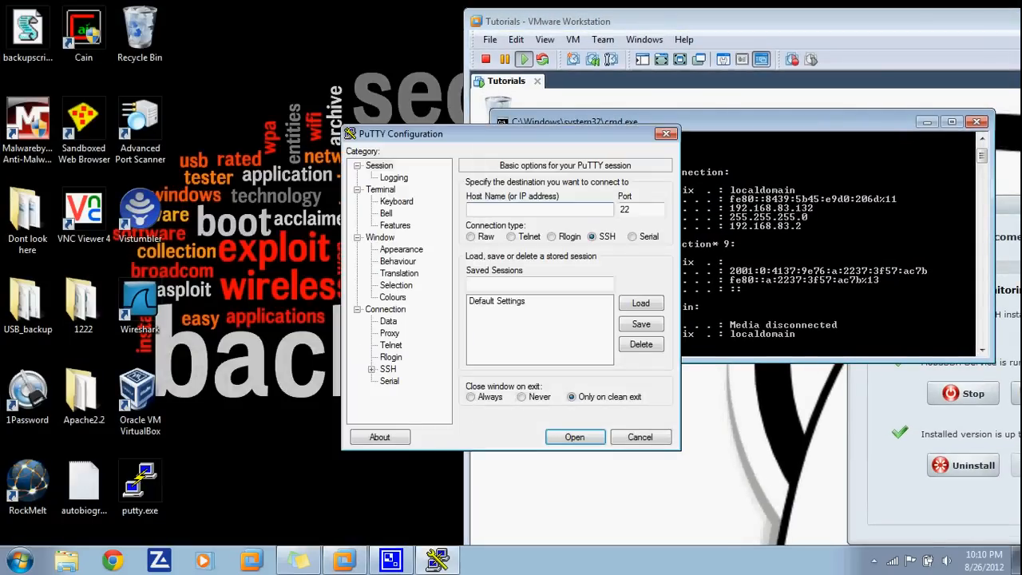
pyautogui.click(239, 221)
pyautogui.write('192.168')
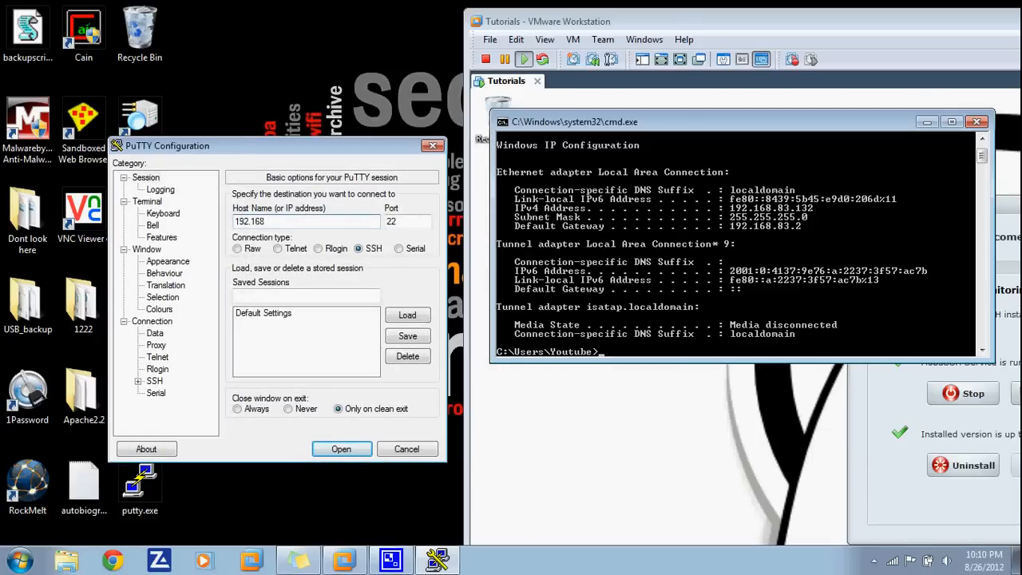
pyautogui.write('.83.132')
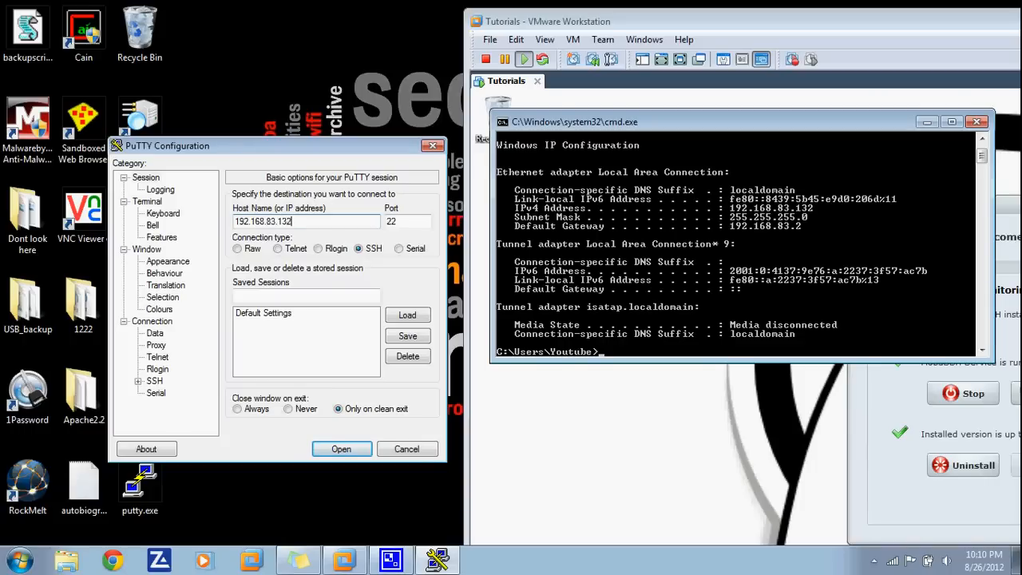
pyautogui.press('Return')
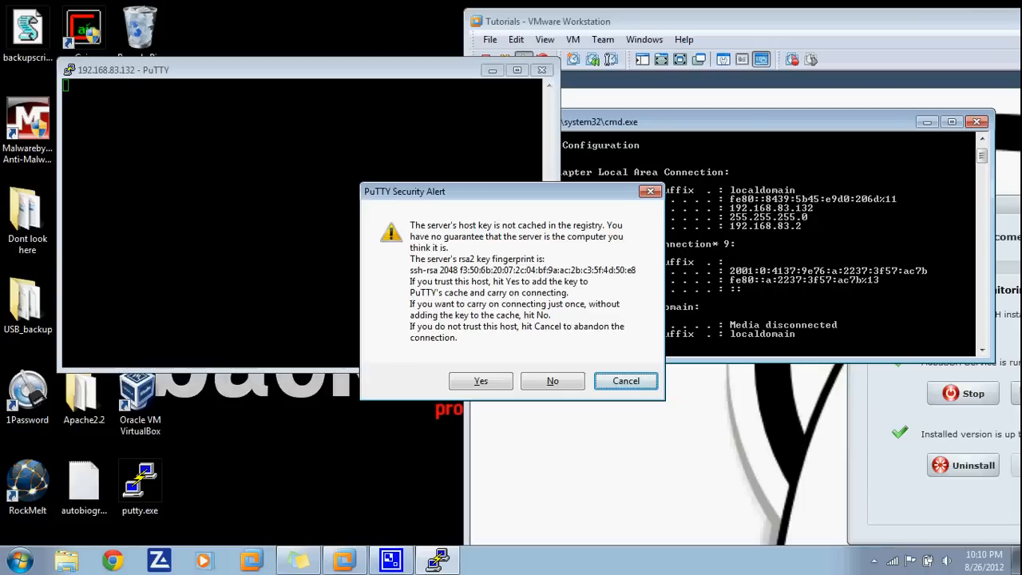
pyautogui.moveTo(511, 191); pyautogui.dragTo(414, 140)
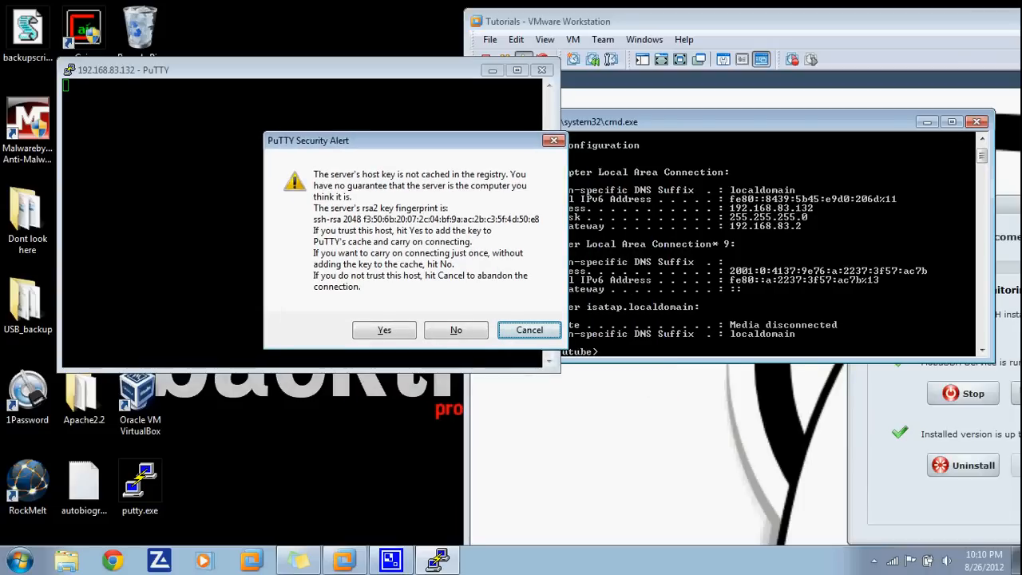
pyautogui.click(383, 329)
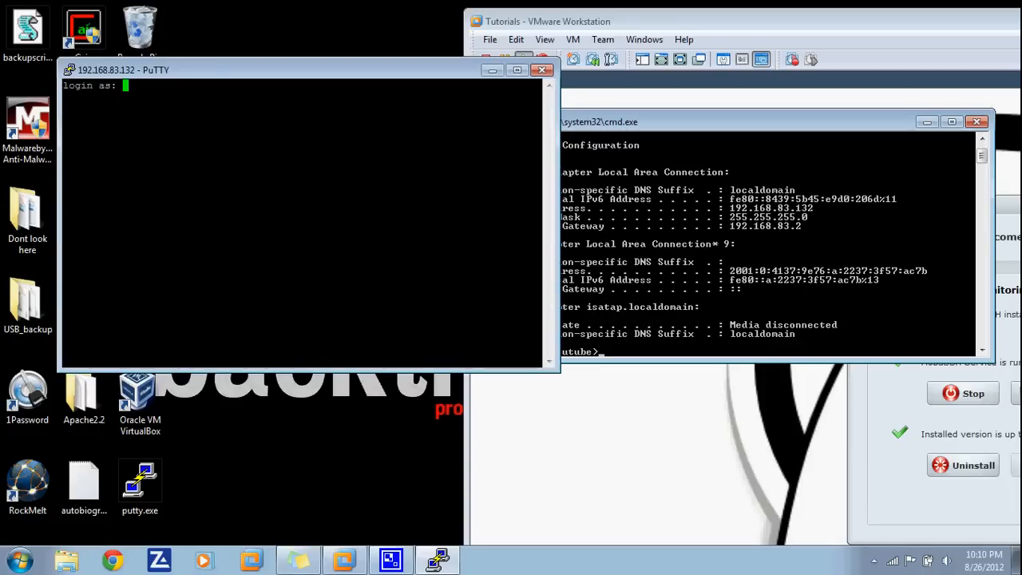
pyautogui.hotkey('alt', 'Tab')
# - Close the guest command prompt and create a text document named test on the VM desktop
pyautogui.click(976, 122)
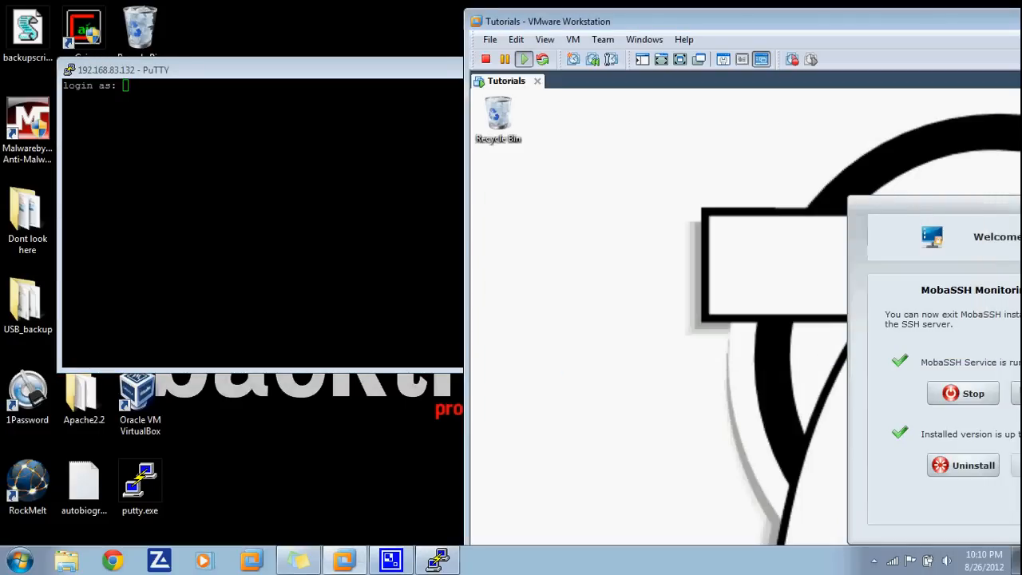
pyautogui.rightClick(544, 186)
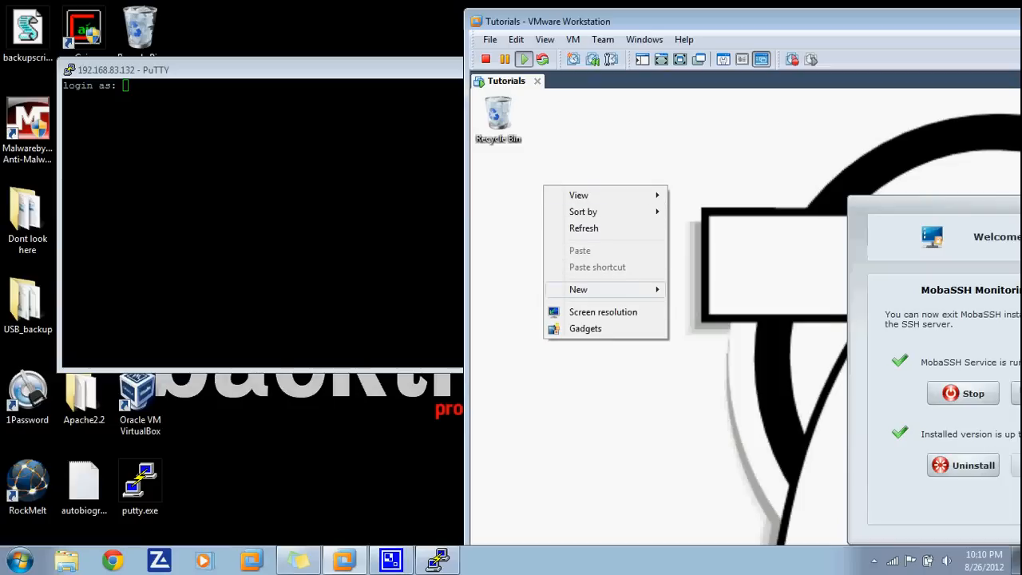
pyautogui.moveTo(607, 289)
pyautogui.click(719, 377)
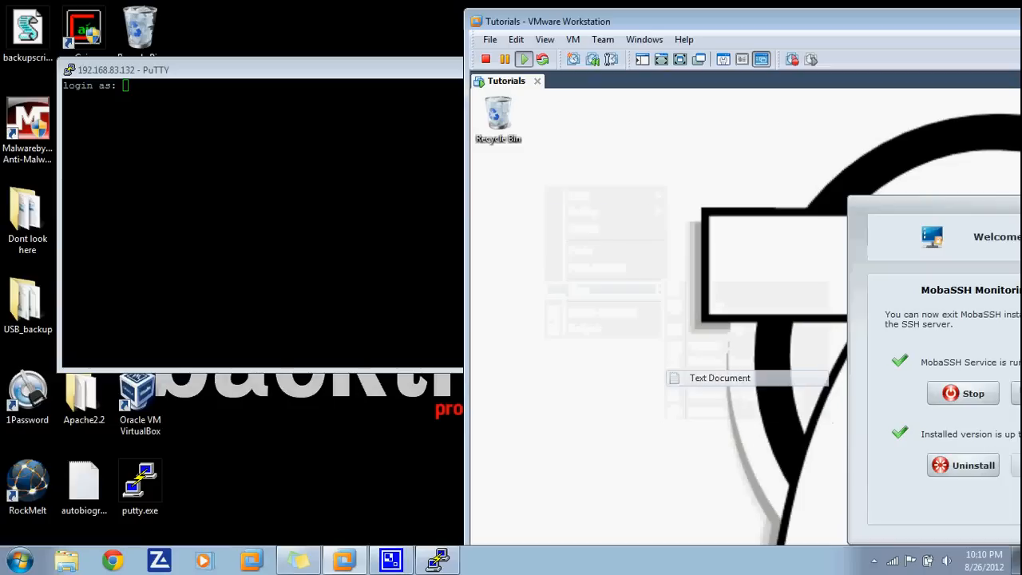
pyautogui.write('test')
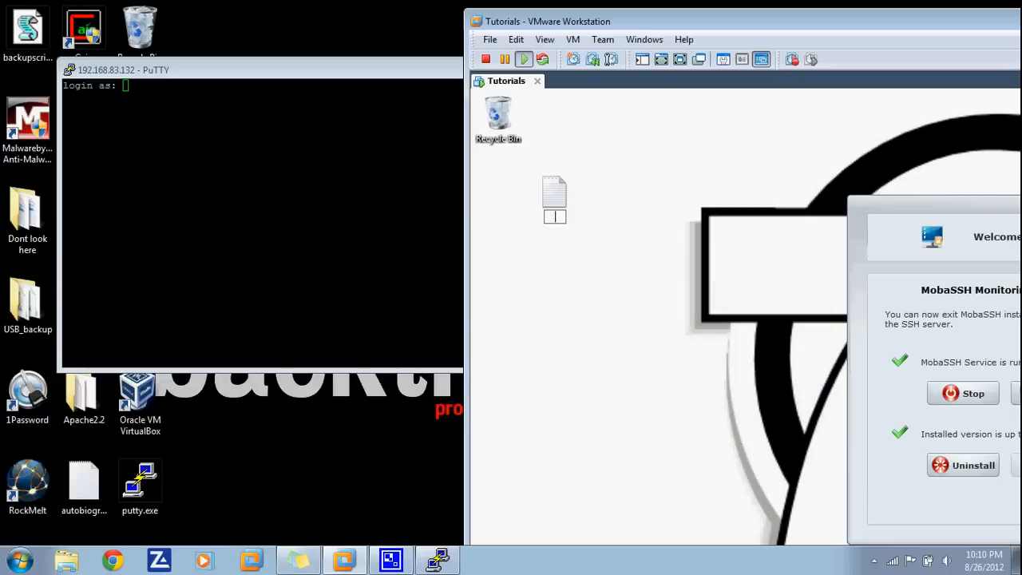
pyautogui.press('Return')
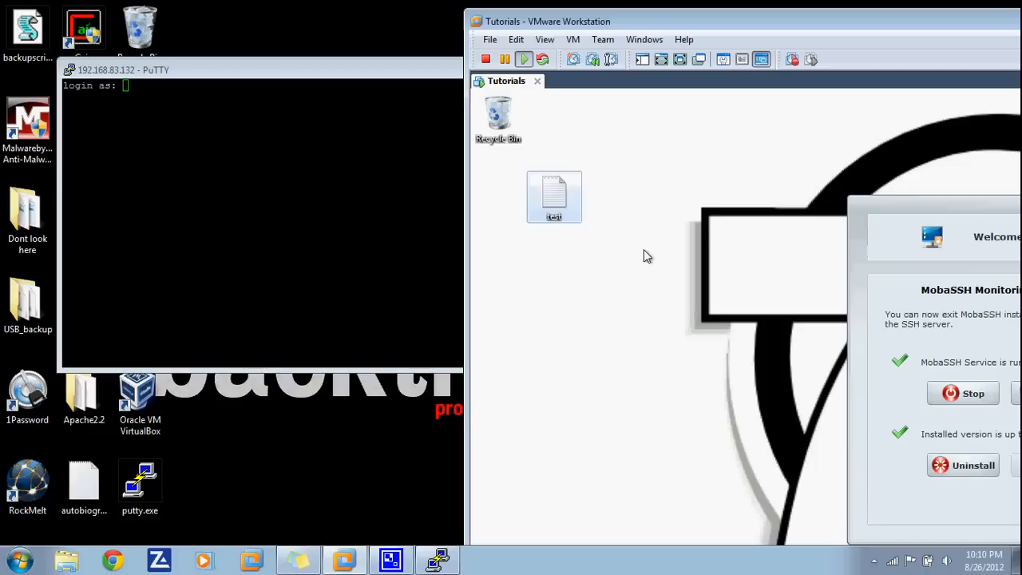
# - Log in at PuTTY's prompt with the account username and password to reach the MobaSSH Home v1.22 shell
pyautogui.hotkey('alt', 'Tab')
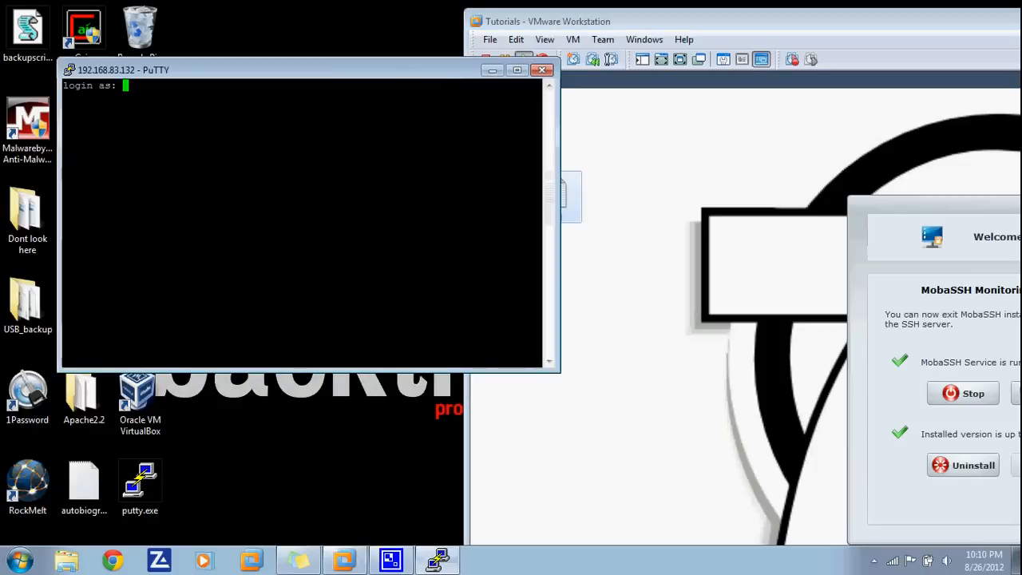
pyautogui.write('Youtube')
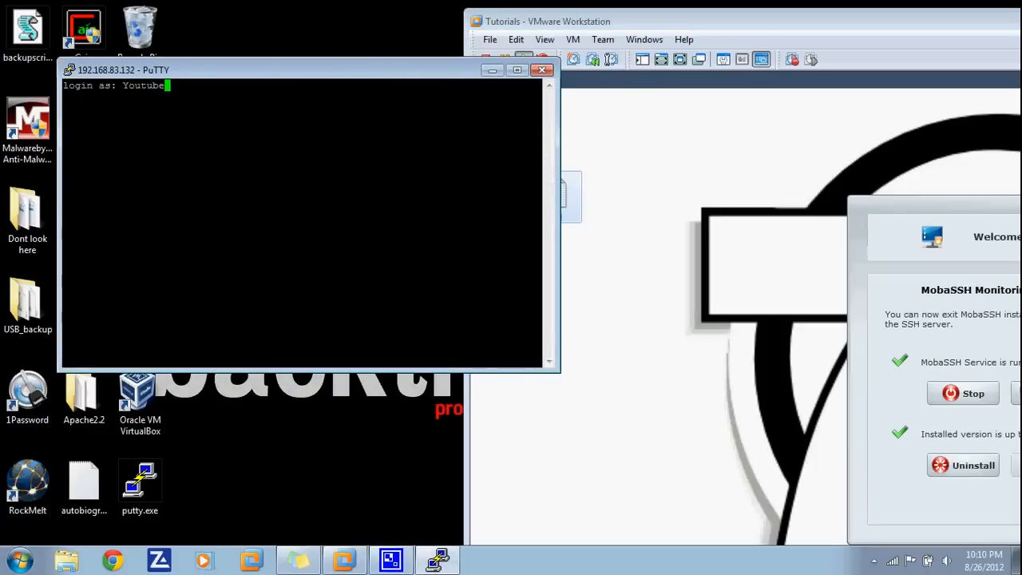
pyautogui.hotkey('alt', 'Tab')
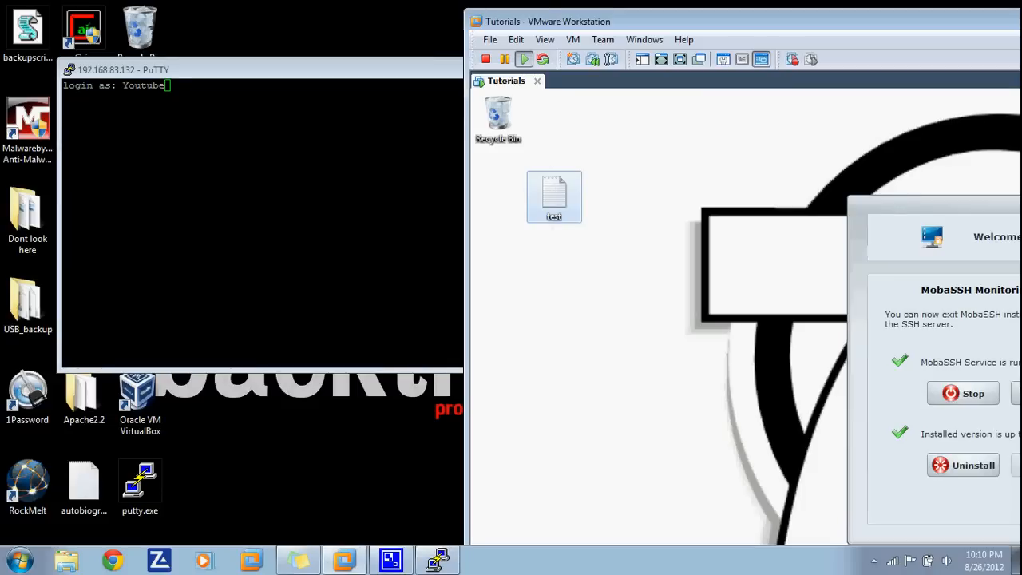
pyautogui.moveTo(942, 204); pyautogui.dragTo(833, 202)
pyautogui.hotkey('alt', 'Tab')
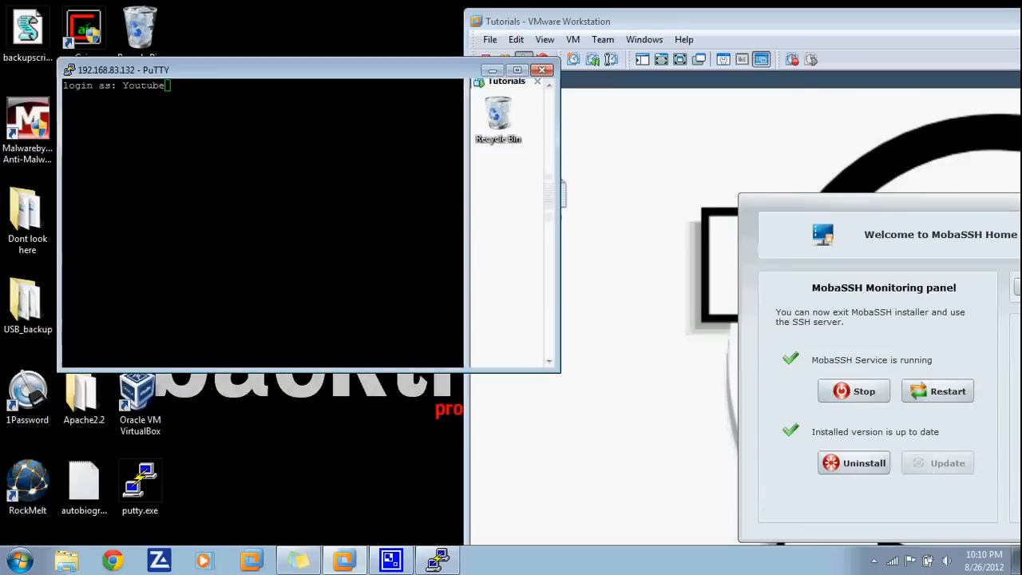
pyautogui.press('Return')
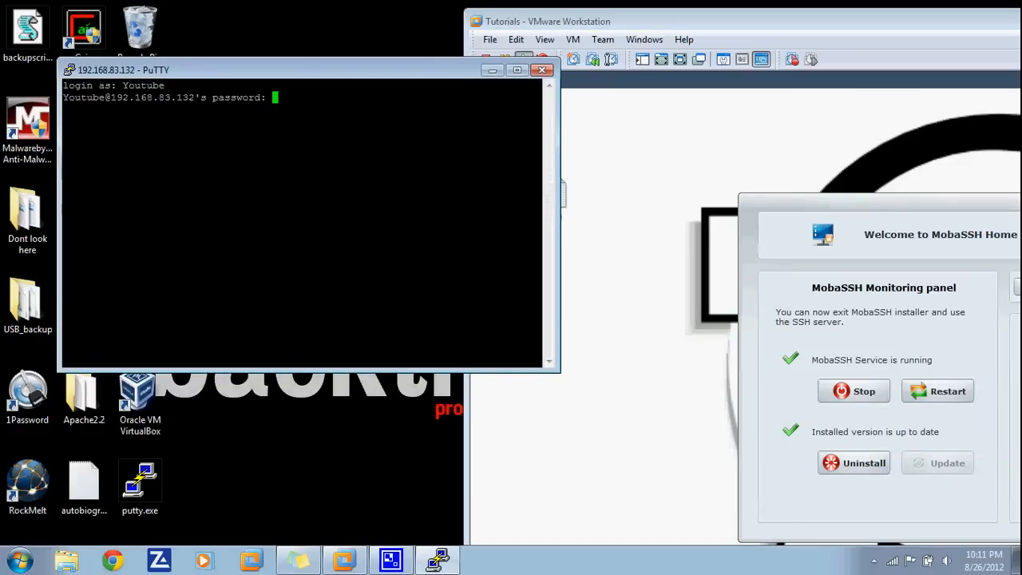
pyautogui.press('Return')
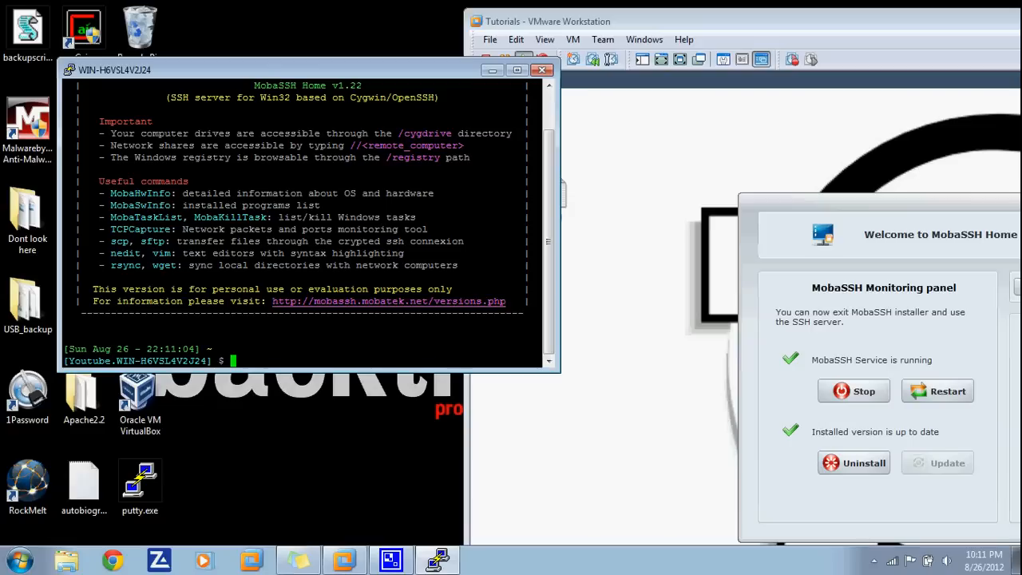
# - Clear the terminal and print the current working directory with pwd
pyautogui.write('clear')
pyautogui.press('Return')
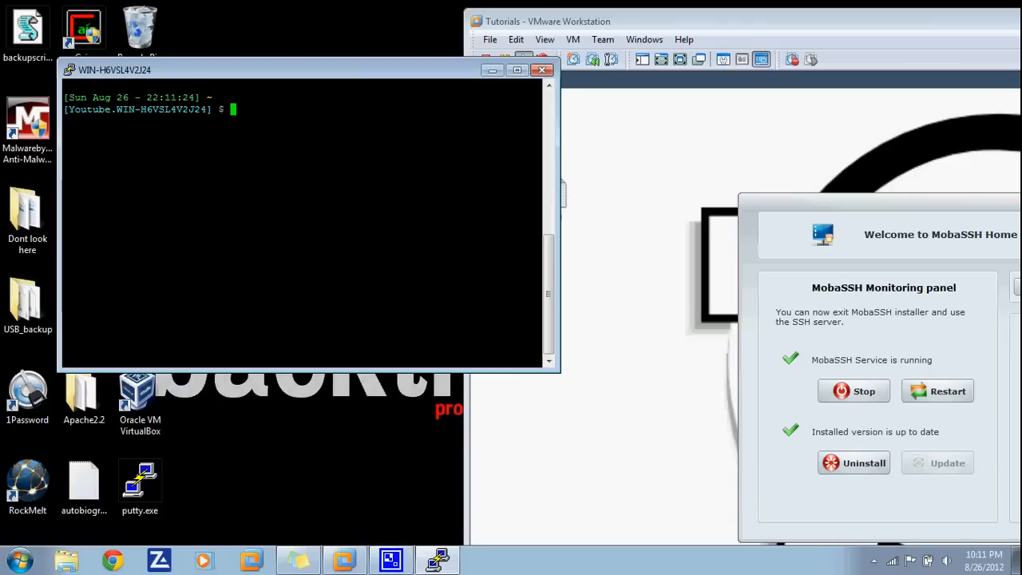
pyautogui.write('wd')
pyautogui.press('Return')
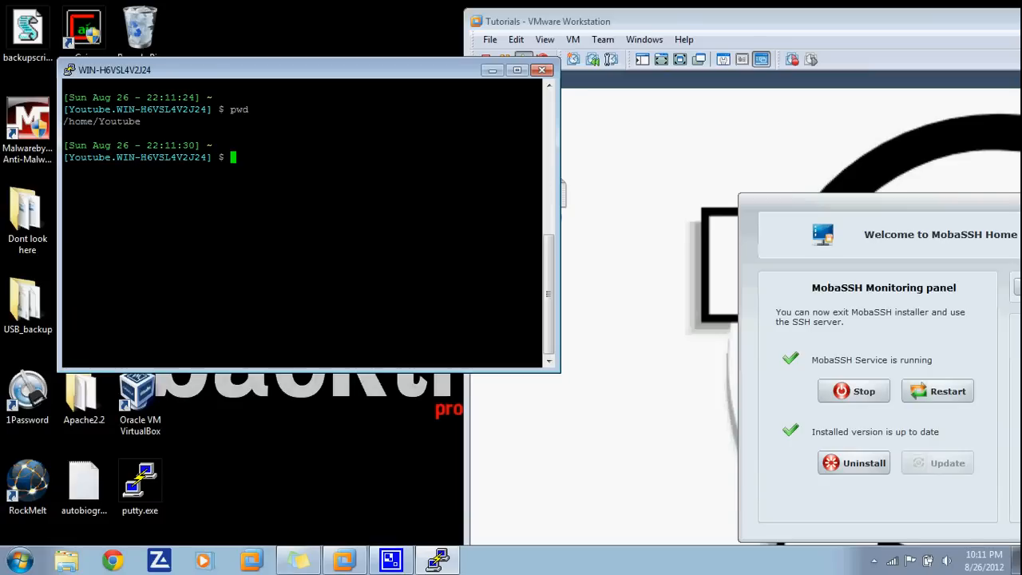
# - List the home folder's contents, such as AppData, Documents and NTUSER.DAT
pyautogui.moveTo(303, 69); pyautogui.dragTo(264, 75)
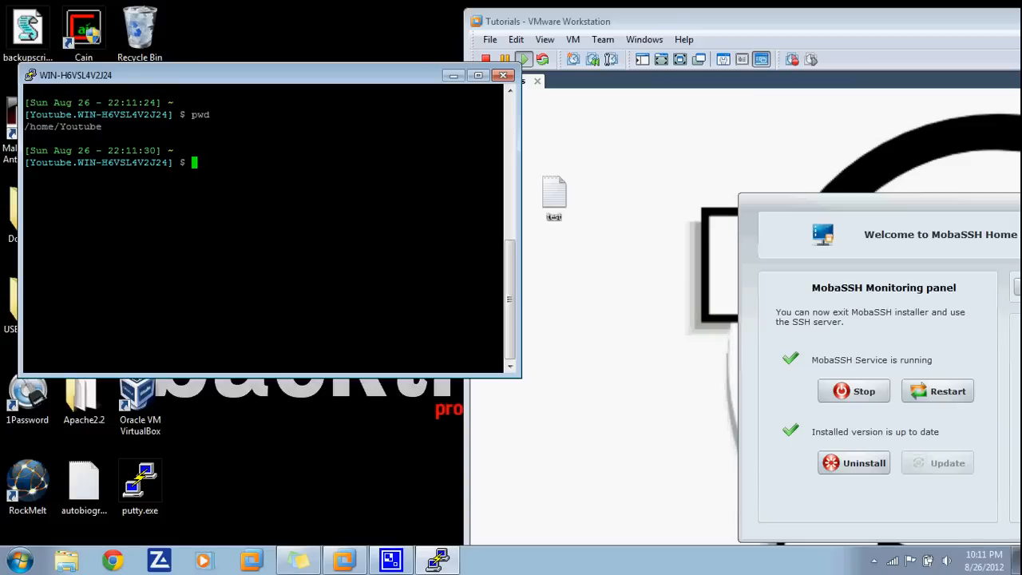
pyautogui.write('ls')
pyautogui.press('Return')
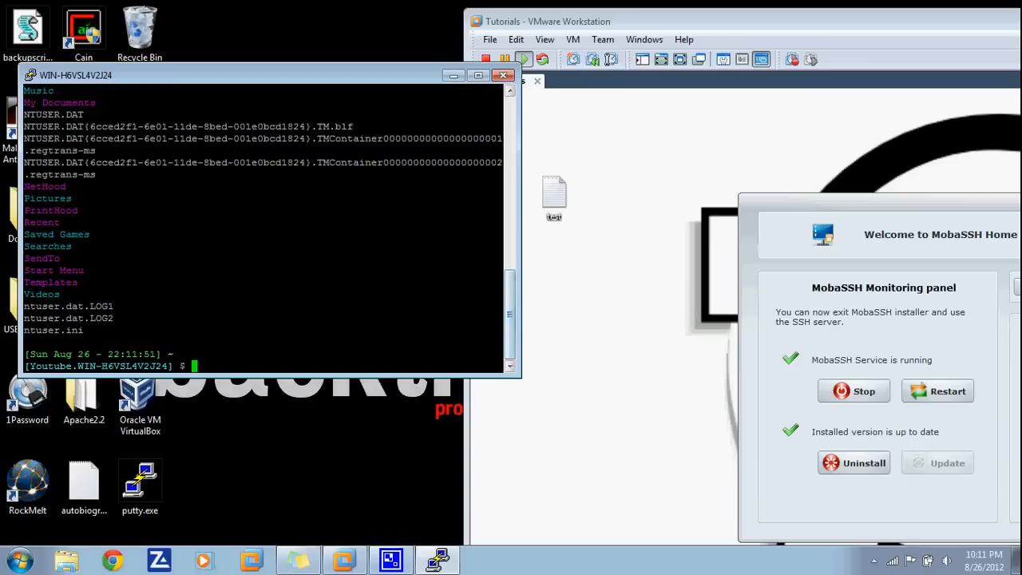
pyautogui.scroll(4, 269, 229)
pyautogui.scroll(-4, 269, 229)
pyautogui.write('cd')
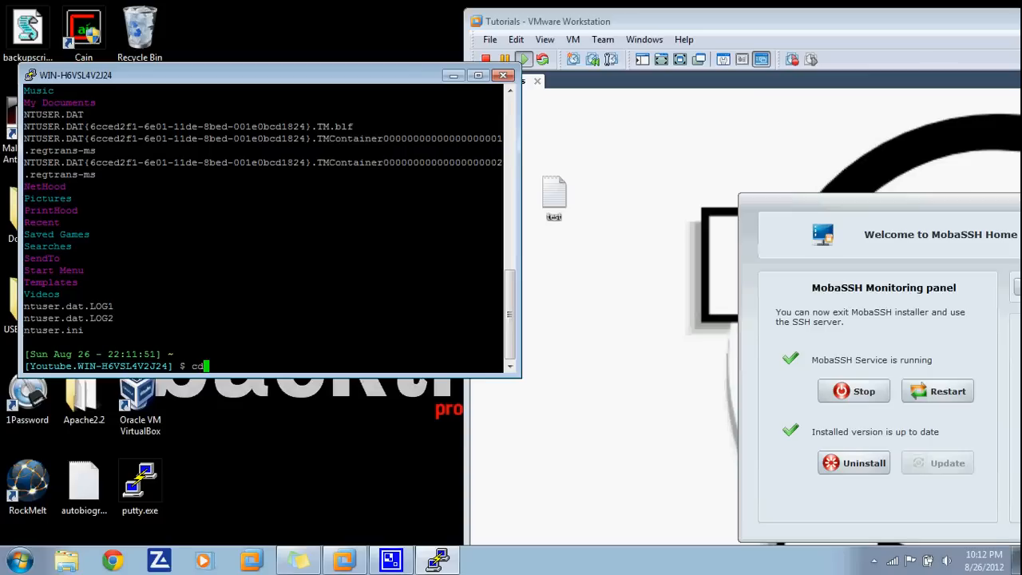
pyautogui.write(' Desktop')
# - Move into Desktop, list its files, cat test.txt, and open the empty test.txt in vi
pyautogui.press('Return')
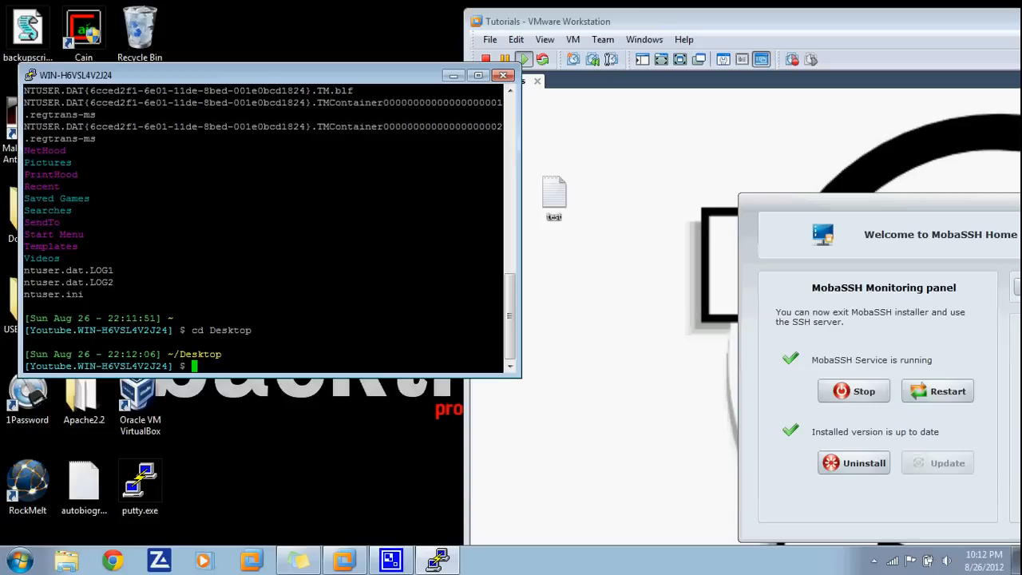
pyautogui.write('ls')
pyautogui.press('Return')
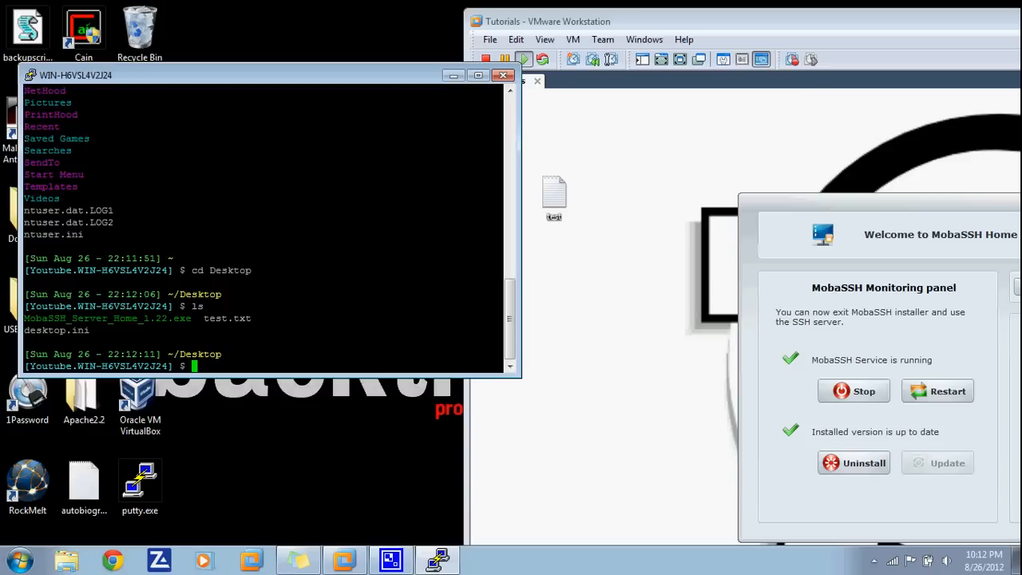
pyautogui.write('cat test.txt')
pyautogui.press('Return')
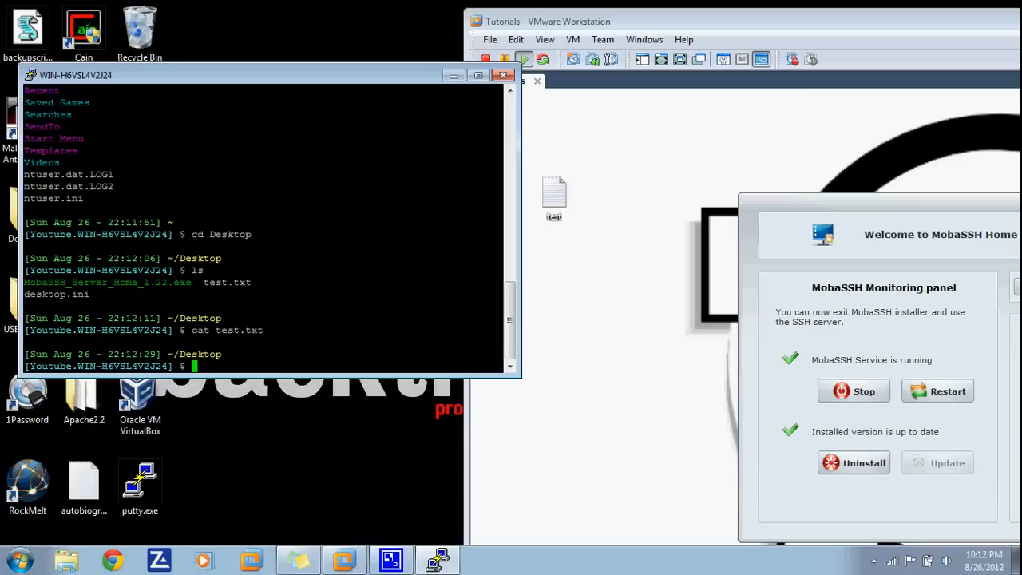
pyautogui.write('vi test.txt')
pyautogui.press('Return')
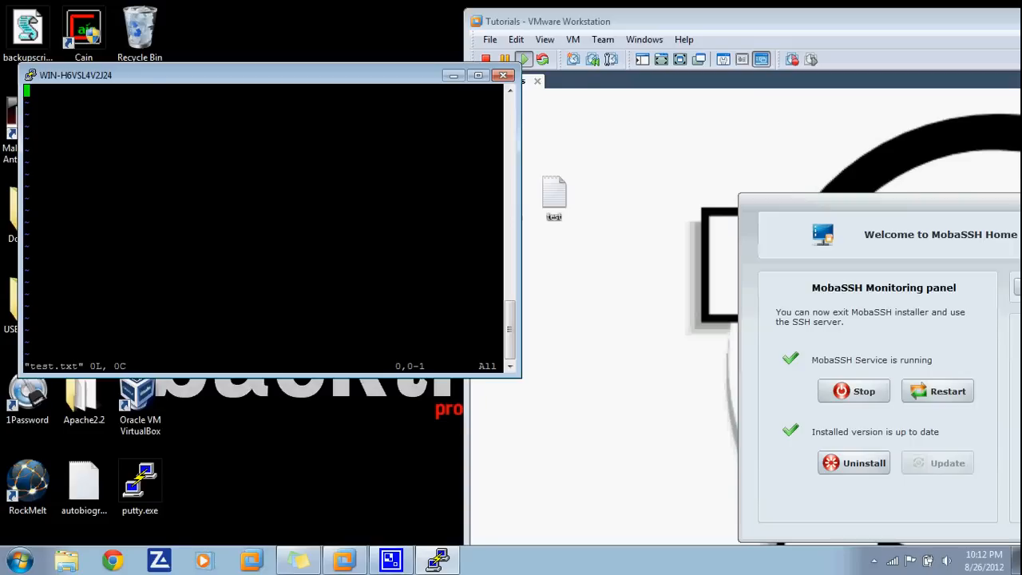
# - Insert the line 'Hello Youtube Visitors!' into test.txt in vi
pyautogui.press('i')
pyautogui.write('Hello ')
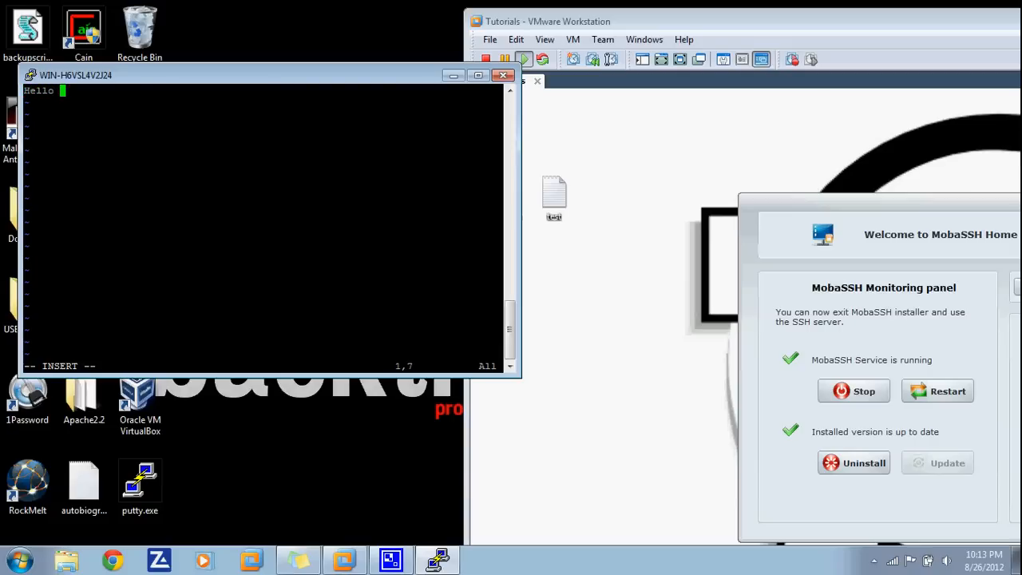
pyautogui.write('Youtube Visitors!')
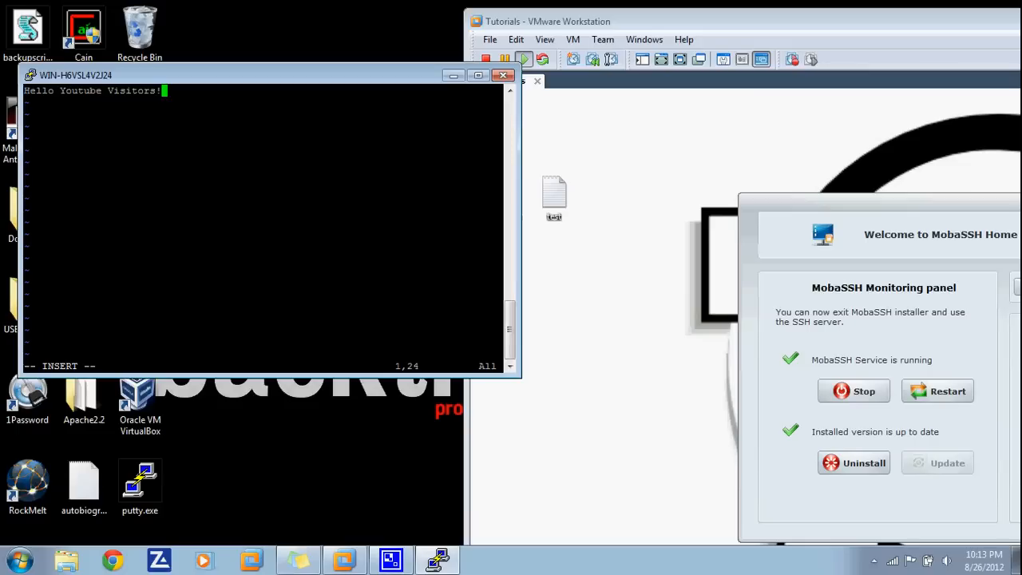
pyautogui.write('i')
pyautogui.press('BackSpace')
# - Save test.txt and quit vi with :wq
pyautogui.press('Escape')
pyautogui.write(':wq')
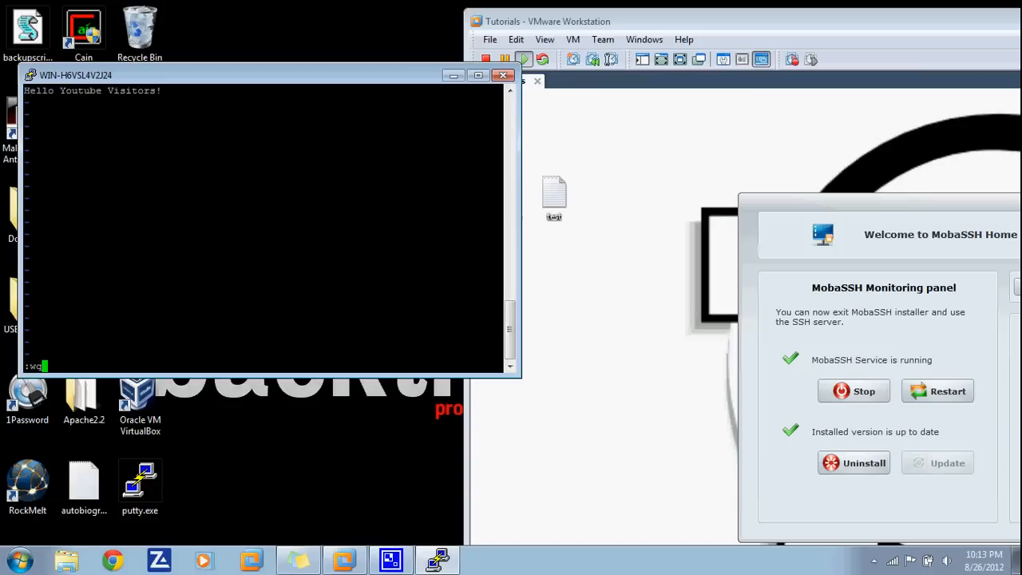
pyautogui.press('BackSpace')
pyautogui.press('BackSpace')
pyautogui.write('q!')
pyautogui.press('BackSpace')
pyautogui.press('BackSpace')
pyautogui.write('wq')
pyautogui.press('Return')
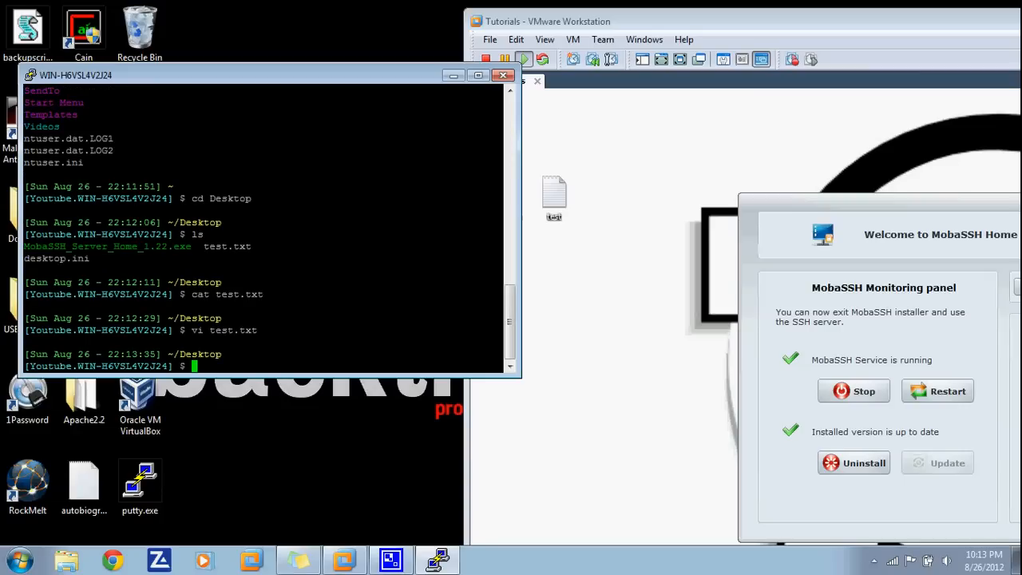
pyautogui.click(559, 203)
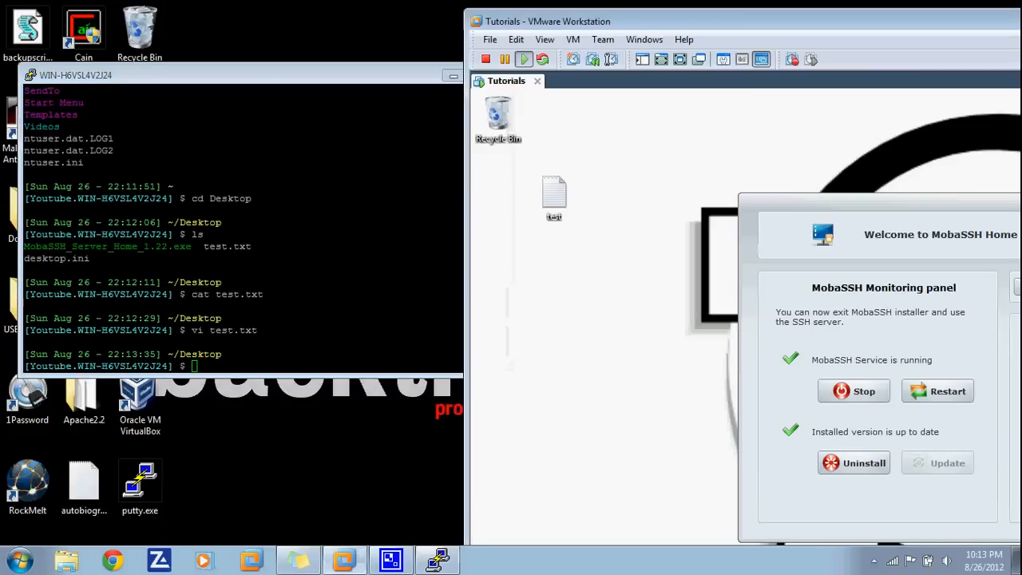
pyautogui.doubleClick(554, 196)
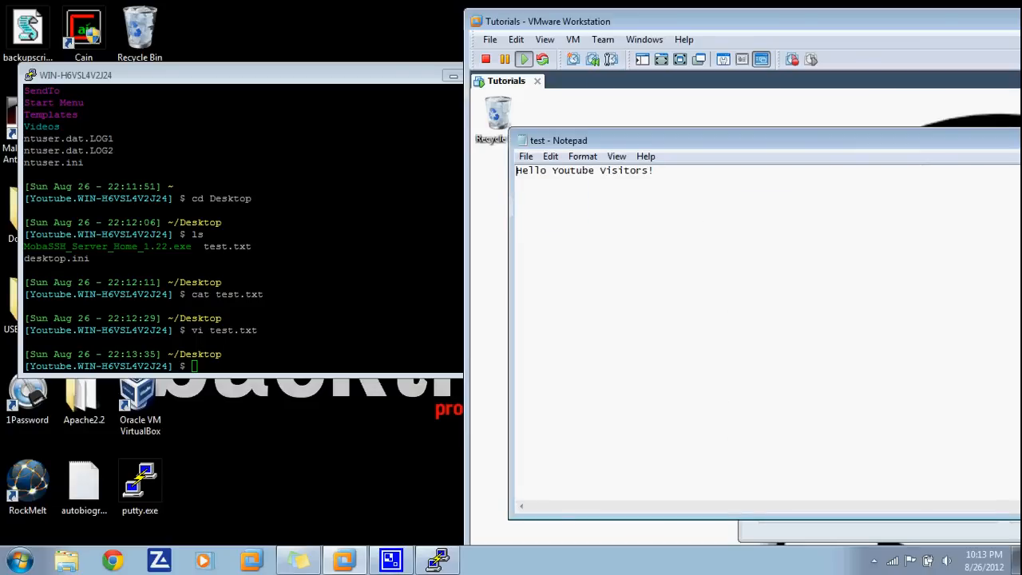
pyautogui.moveTo(838, 141); pyautogui.dragTo(607, 132)
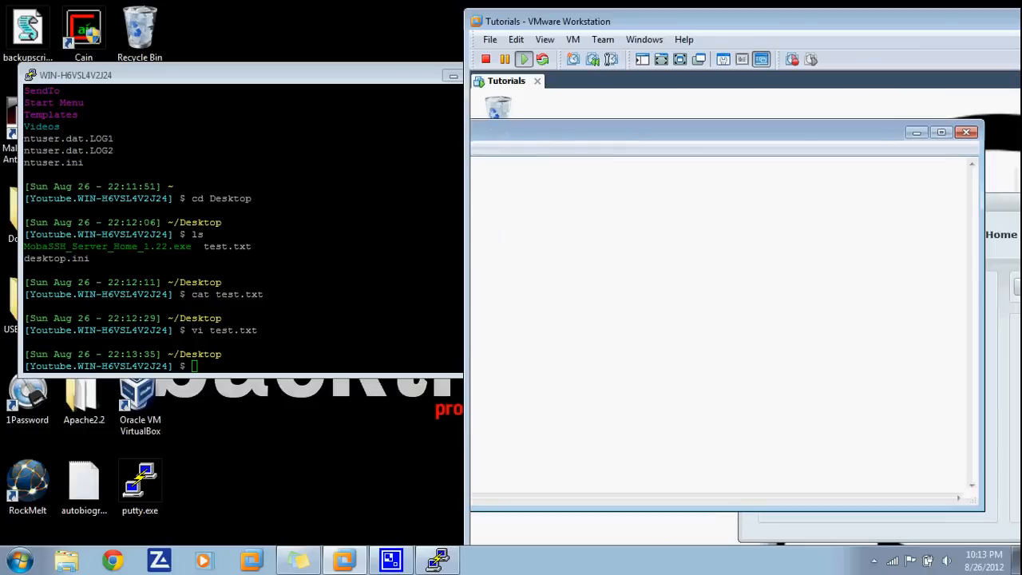
pyautogui.click(966, 133)
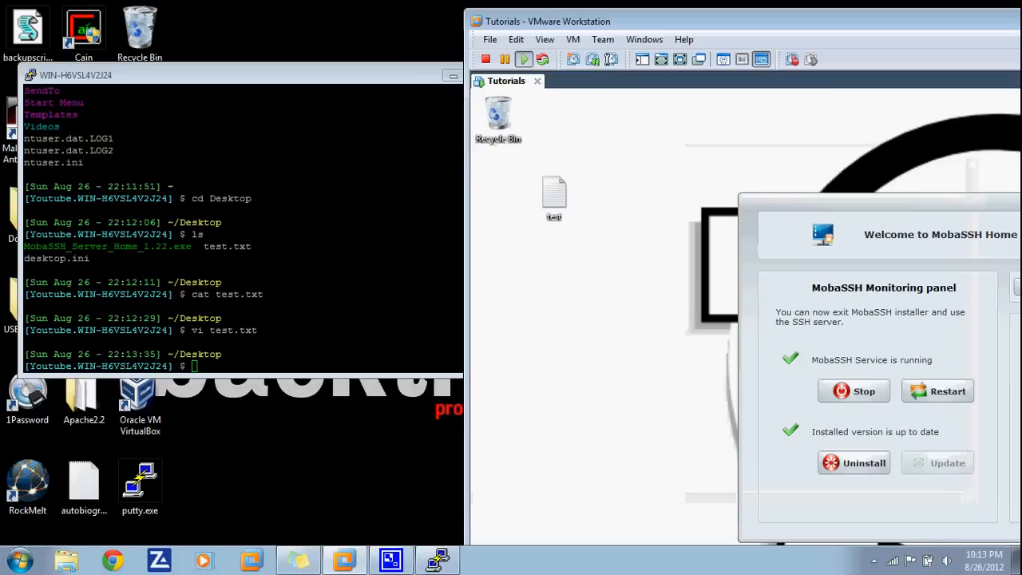
pyautogui.click(344, 263)
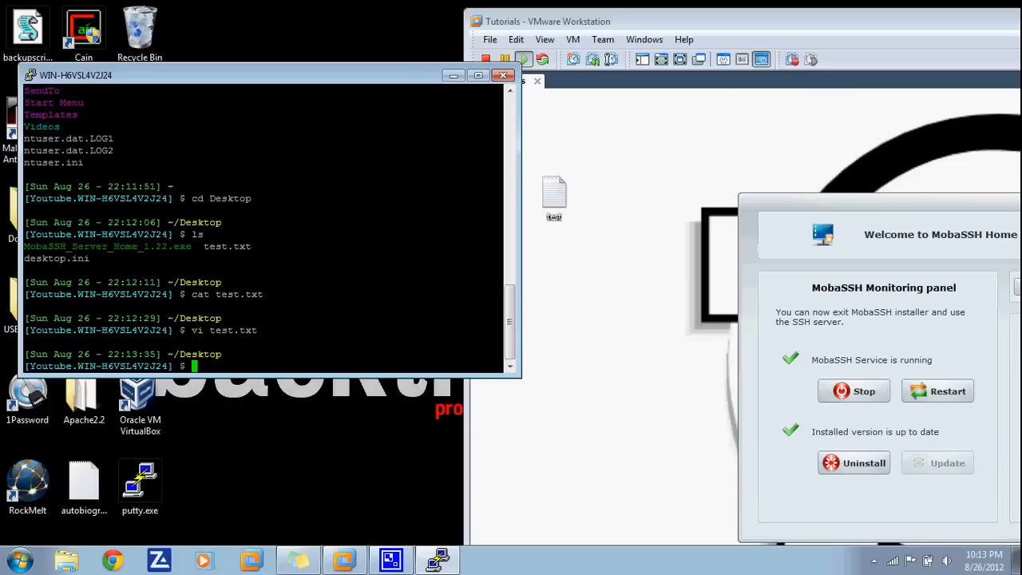
# - List the root directory, then change into usr and list its contents
pyautogui.write('cd /')
pyautogui.press('Return')
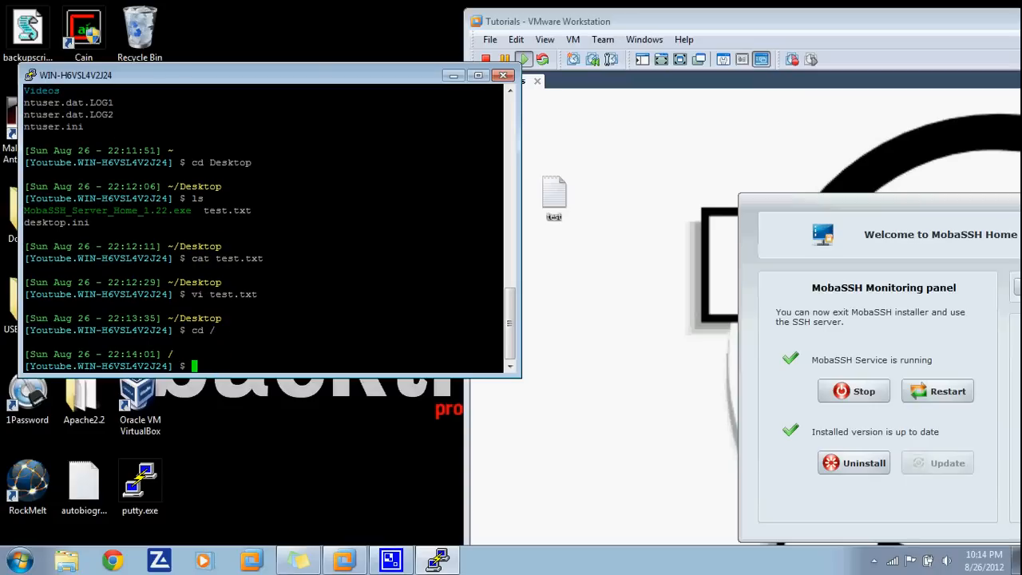
pyautogui.write('ls')
pyautogui.press('Return')
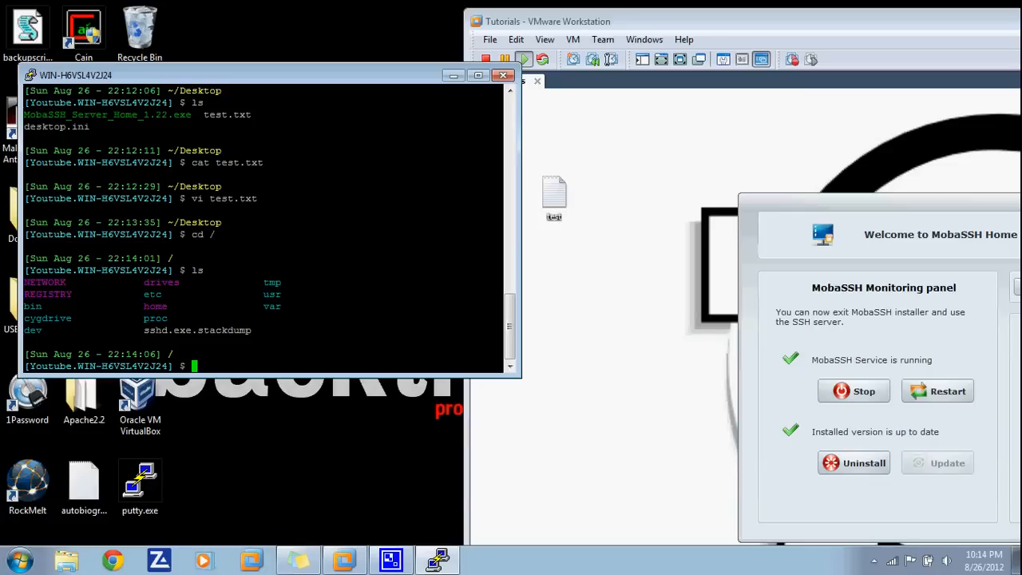
pyautogui.write('cd usr')
pyautogui.press('Return')
pyautogui.write('ls')
pyautogui.press('Return')
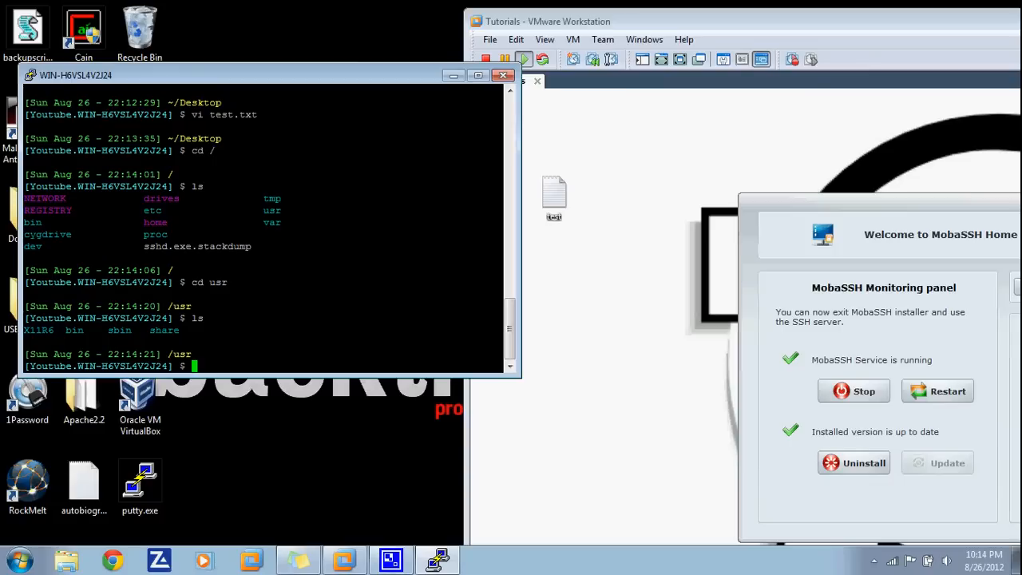
# - Return to root, then list the user folders in /home, such as Administrator, Public and sshd
pyautogui.write('cd \\')
pyautogui.press('BackSpace')
pyautogui.write('/')
pyautogui.press('Return')
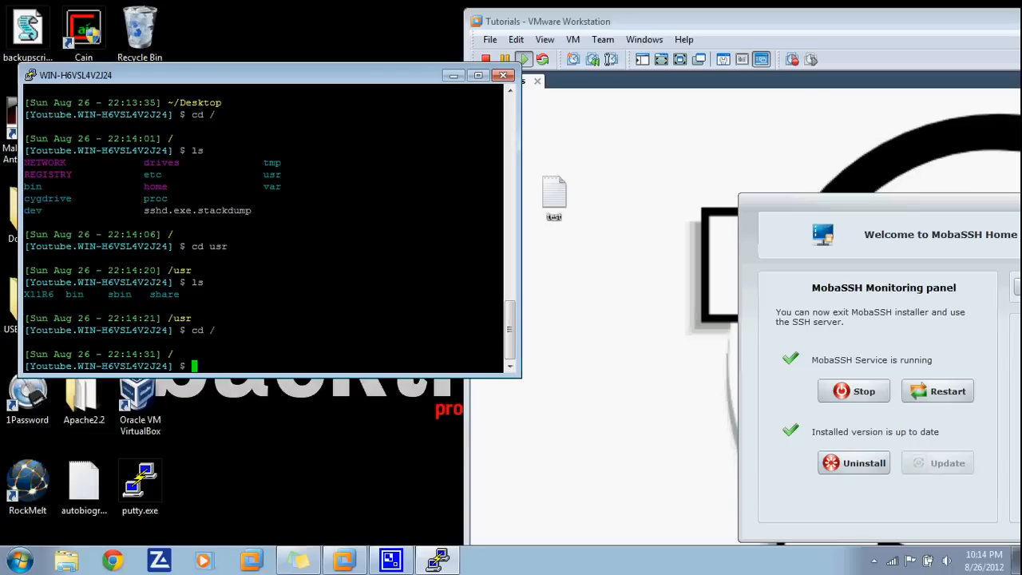
pyautogui.moveTo(138, 186); pyautogui.dragTo(173, 186)
pyautogui.write('cd ')
pyautogui.write('/hom')
pyautogui.write('e')
pyautogui.press('Return')
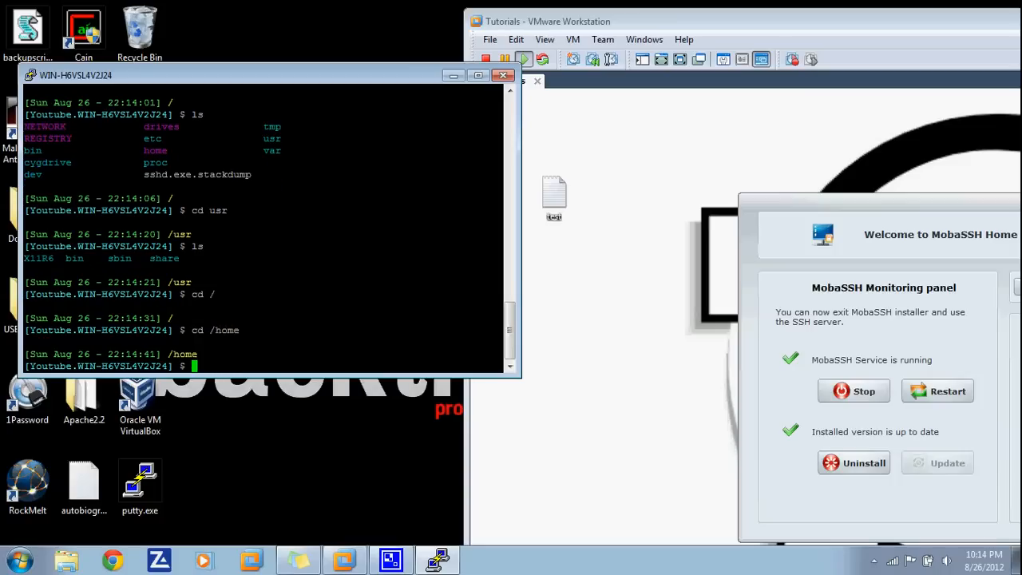
pyautogui.write('ls')
pyautogui.press('Return')
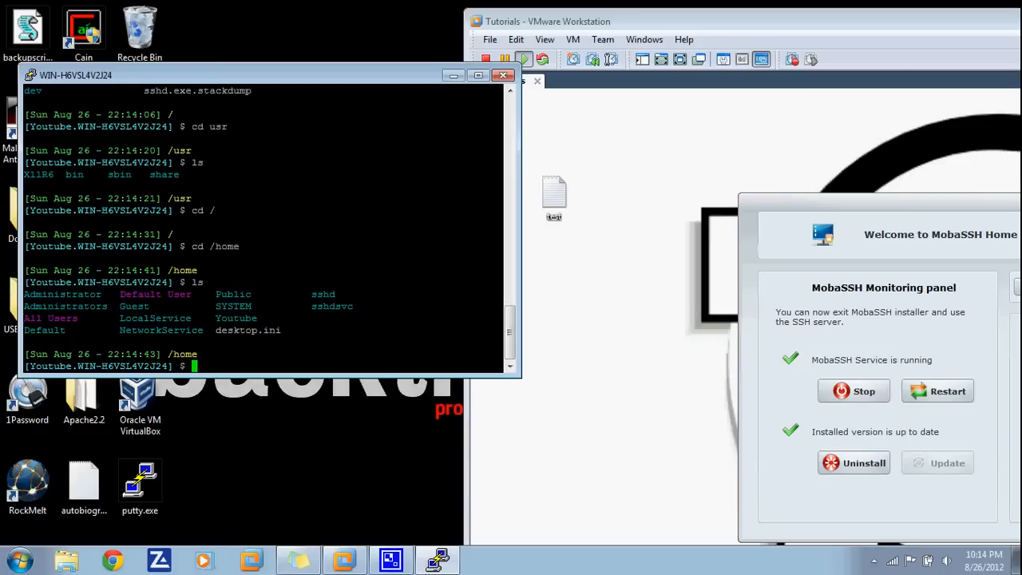
pyautogui.hotkey('alt', 'Tab')
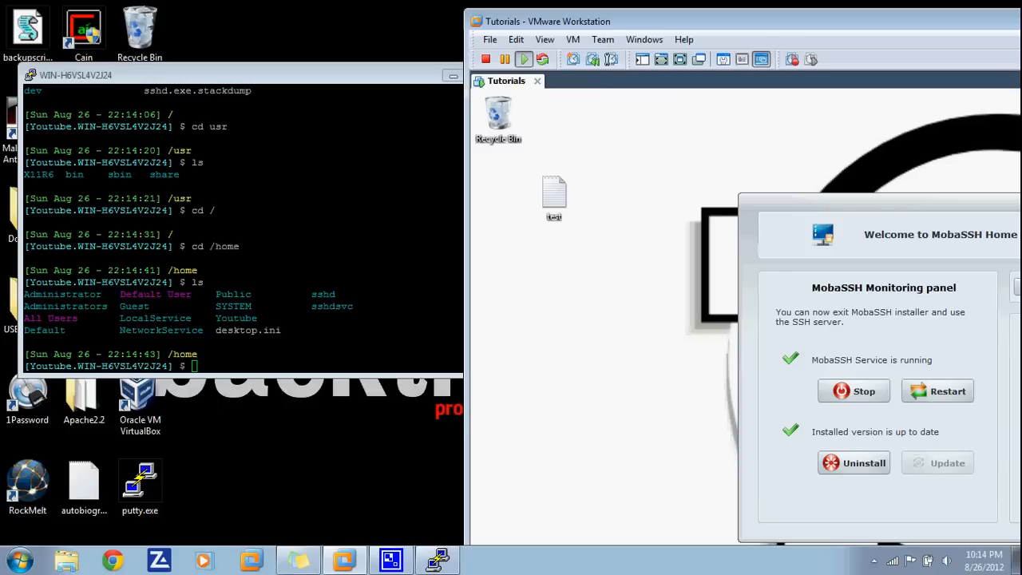
pyautogui.press('super')
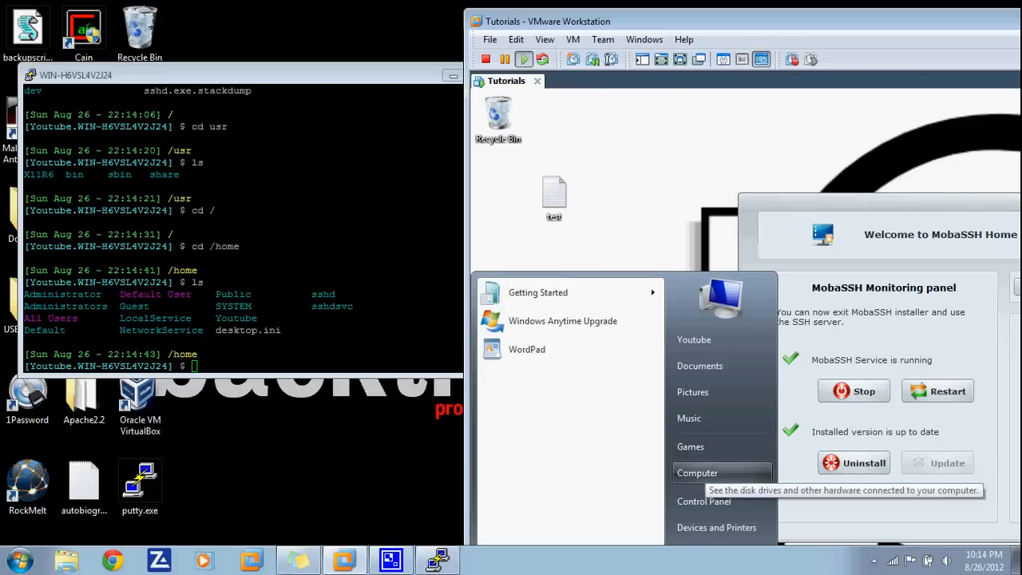
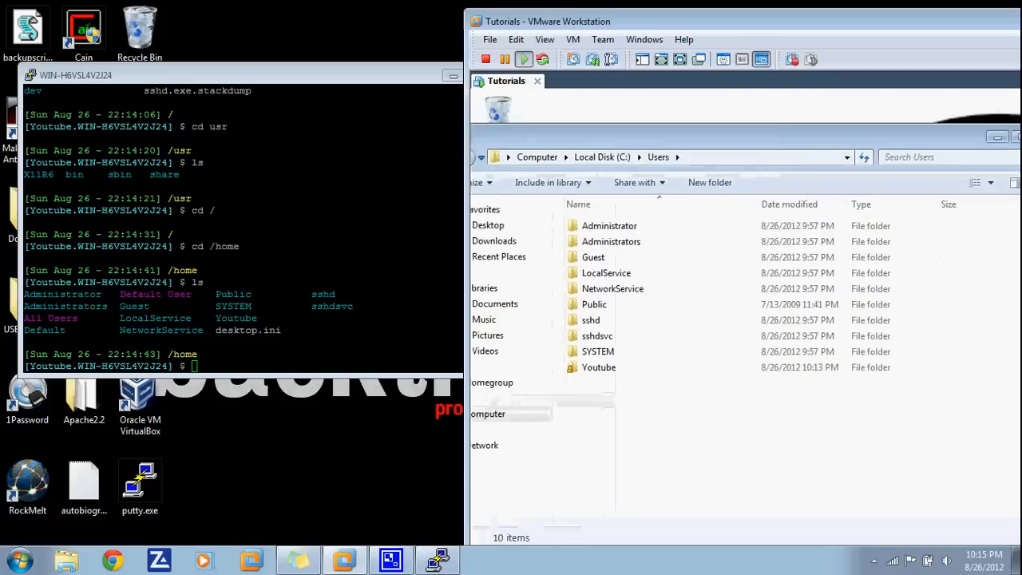
# - Close the VM's Users folder window and bring the PuTTY terminal to the front
pyautogui.moveTo(719, 120); pyautogui.dragTo(545, 164)
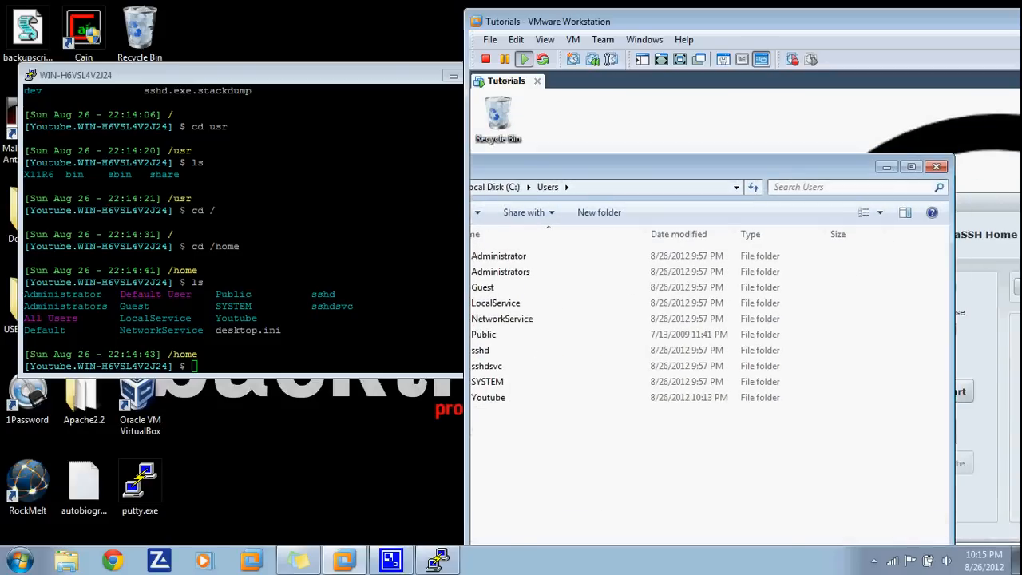
pyautogui.click(936, 166)
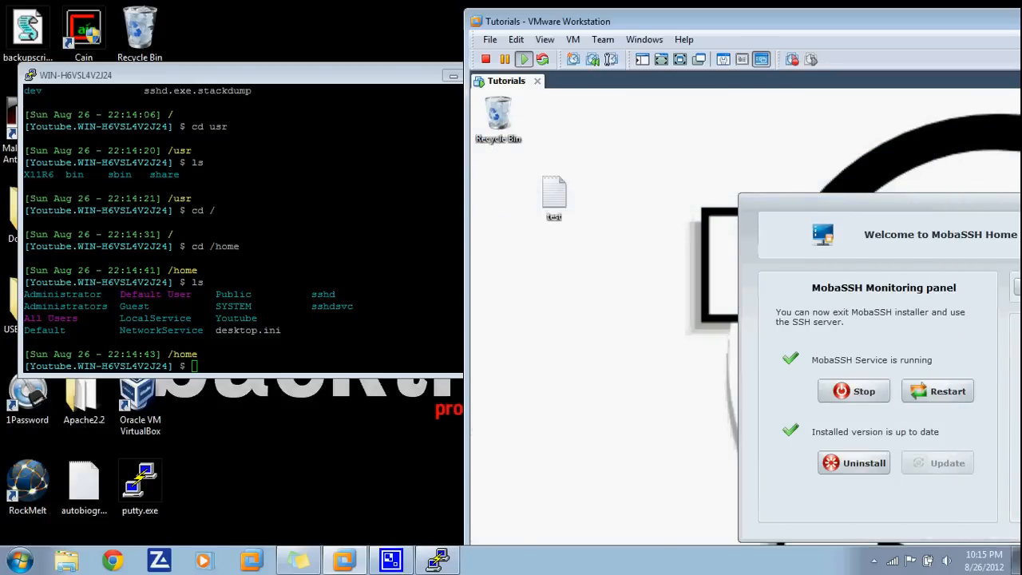
pyautogui.hotkey('alt', 'Tab')
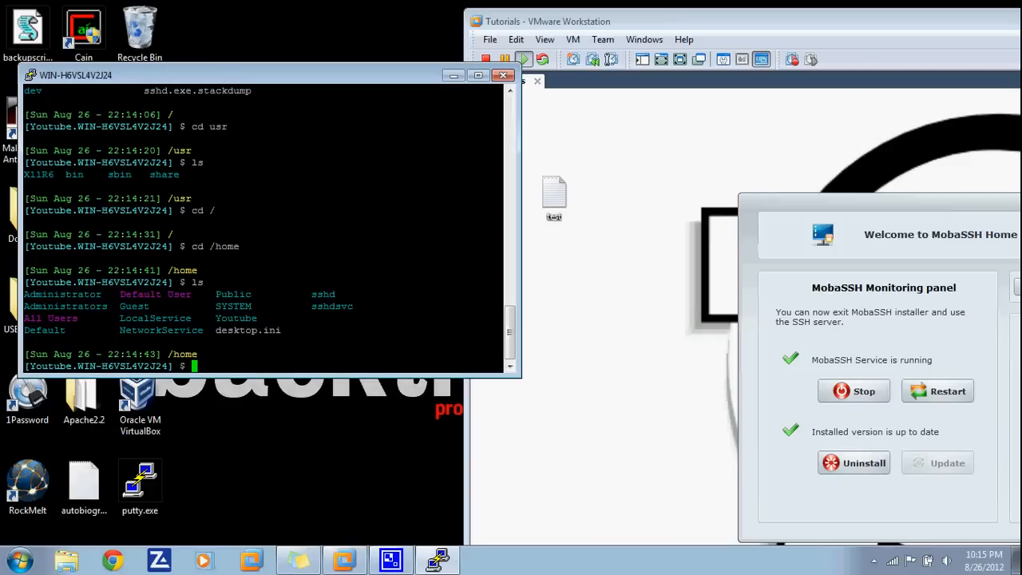
pyautogui.hotkey('alt', 'Tab')
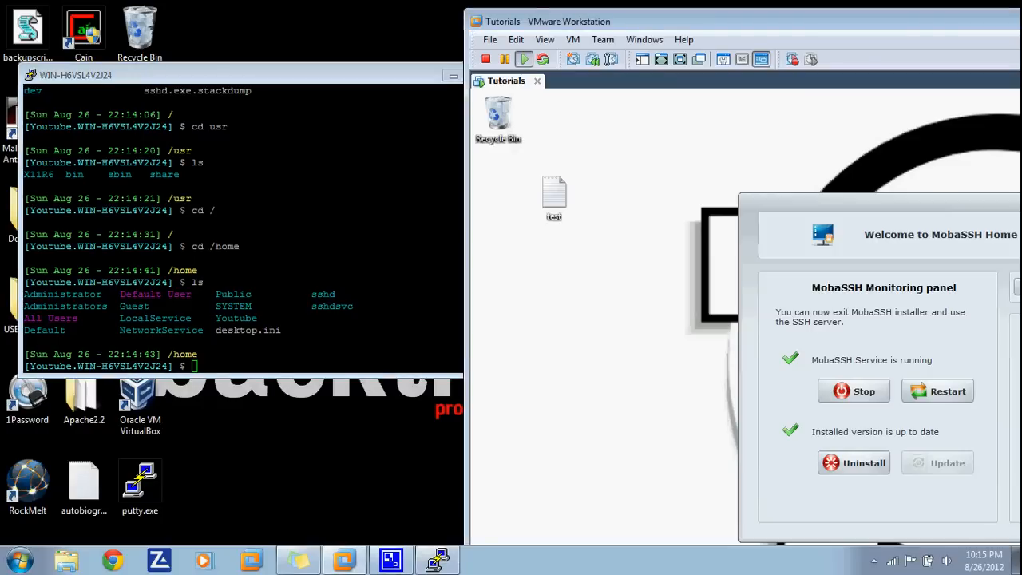
pyautogui.hotkey('alt', 'Tab')
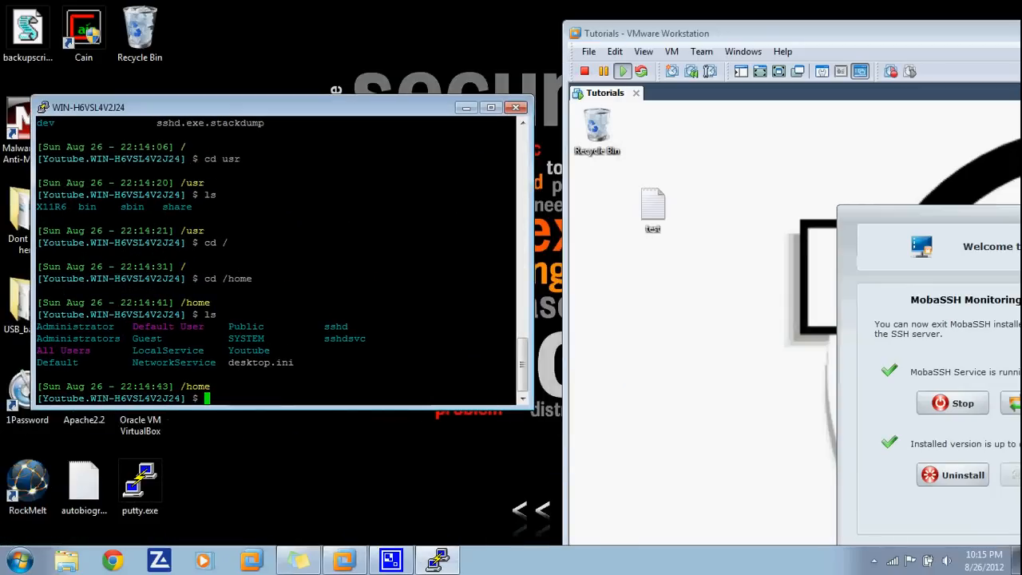
# - Change into the Youtube home folder, then its Desktop, listing each folder's contents
pyautogui.write('cd Youtube')
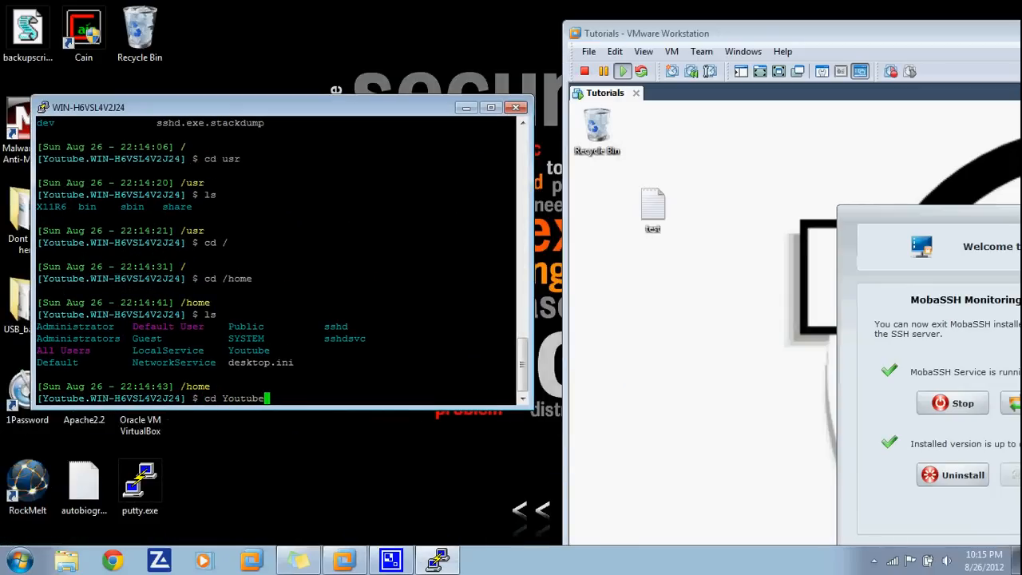
pyautogui.press('Return')
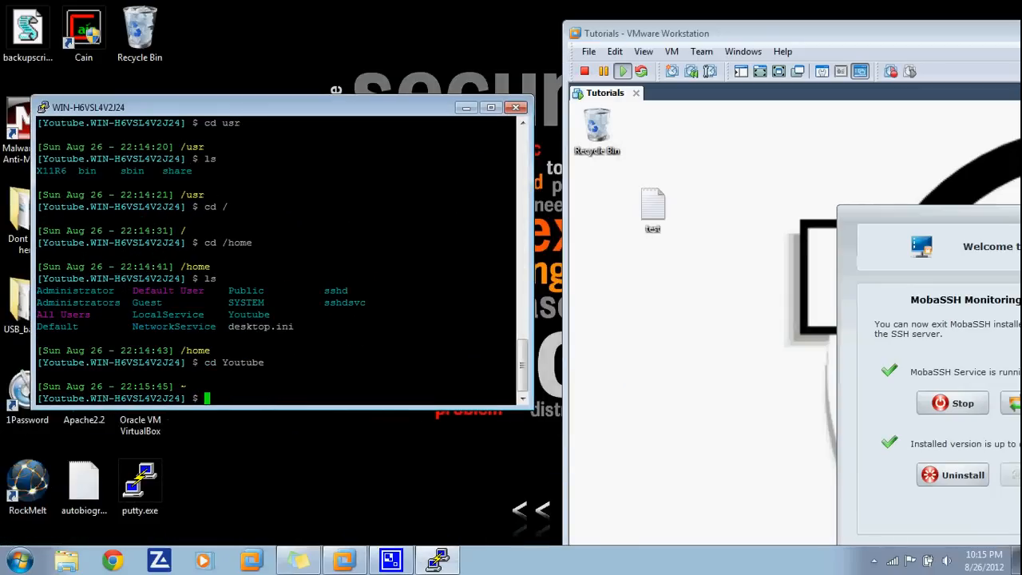
pyautogui.write('ls')
pyautogui.press('Return')
pyautogui.write('cd Desktop')
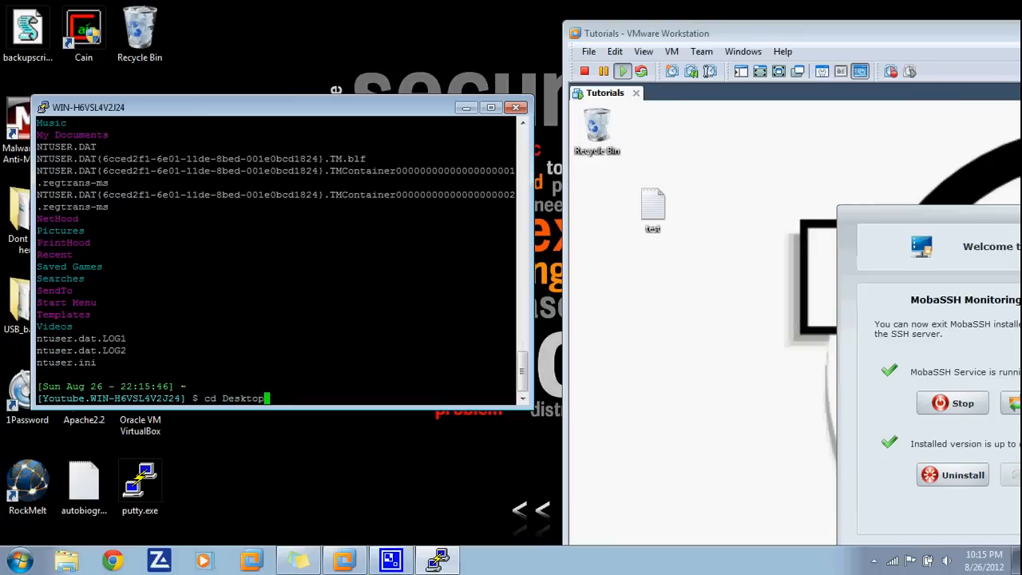
pyautogui.press('Return')
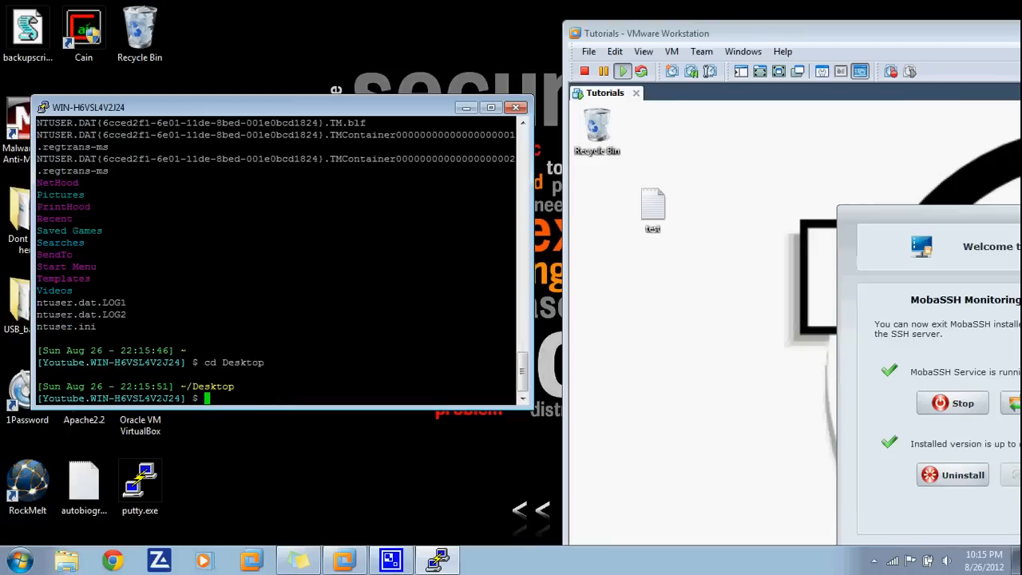
pyautogui.write('ls')
pyautogui.press('Return')
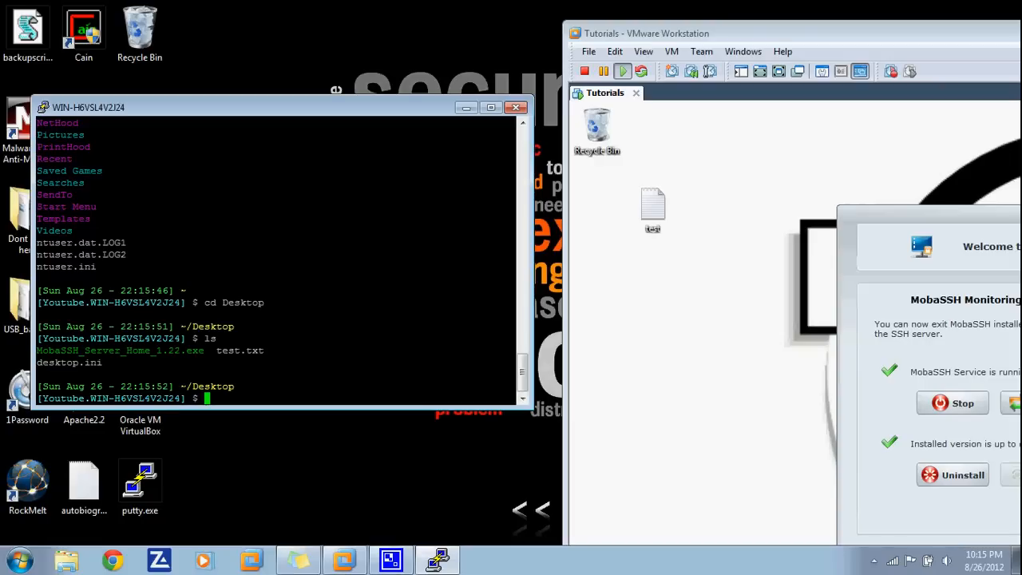
# - Create an empty example.txt in the Desktop folder with touch
pyautogui.write('touch example')
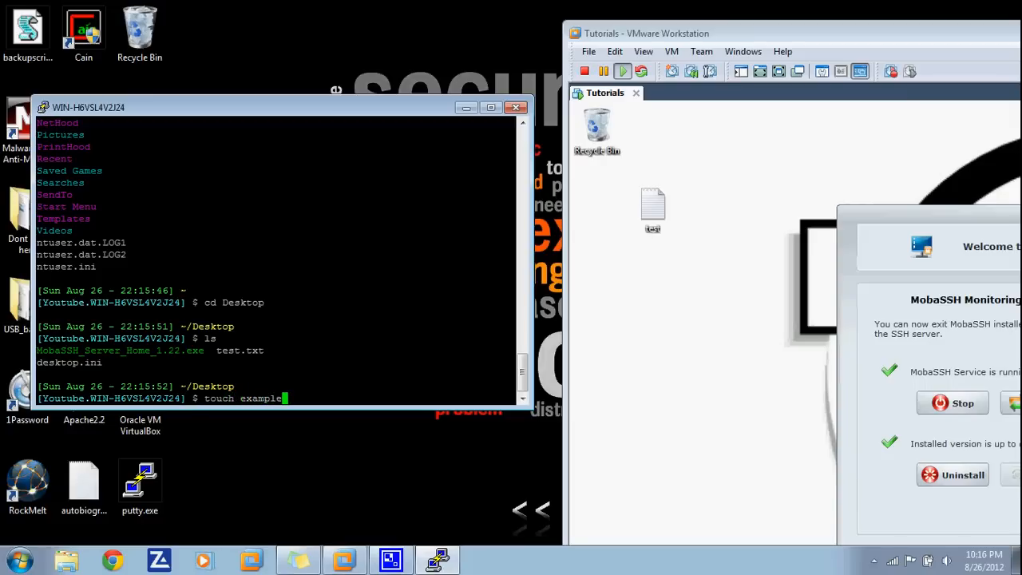
pyautogui.write('.txt')
pyautogui.moveTo(315, 398); pyautogui.dragTo(283, 399)
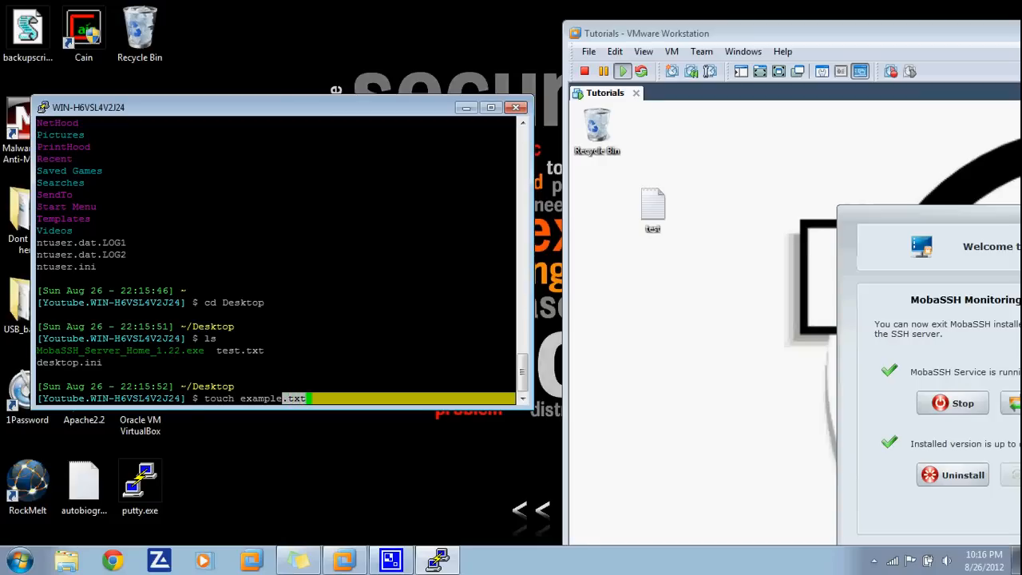
pyautogui.click(284, 398)
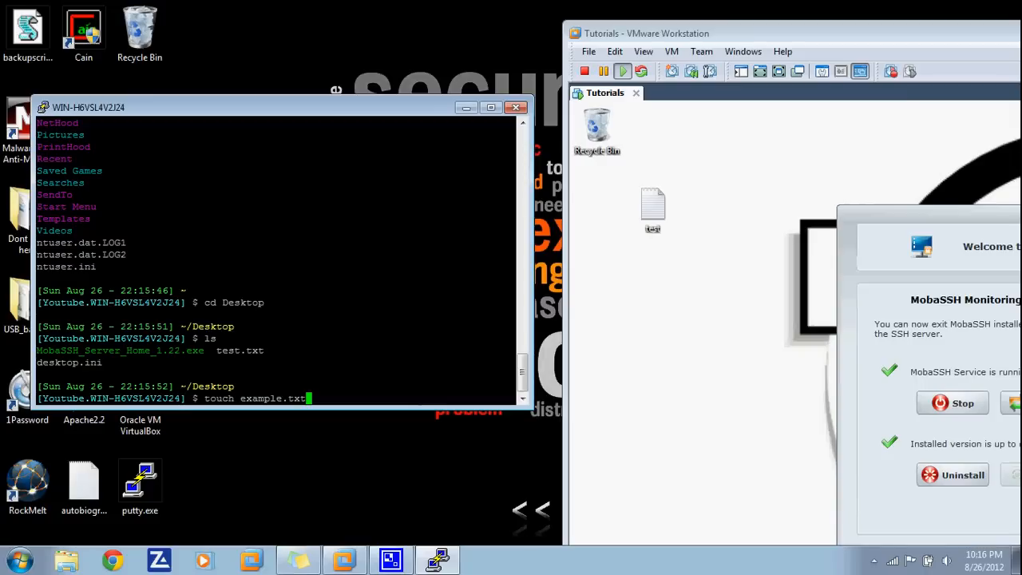
pyautogui.press('Return')
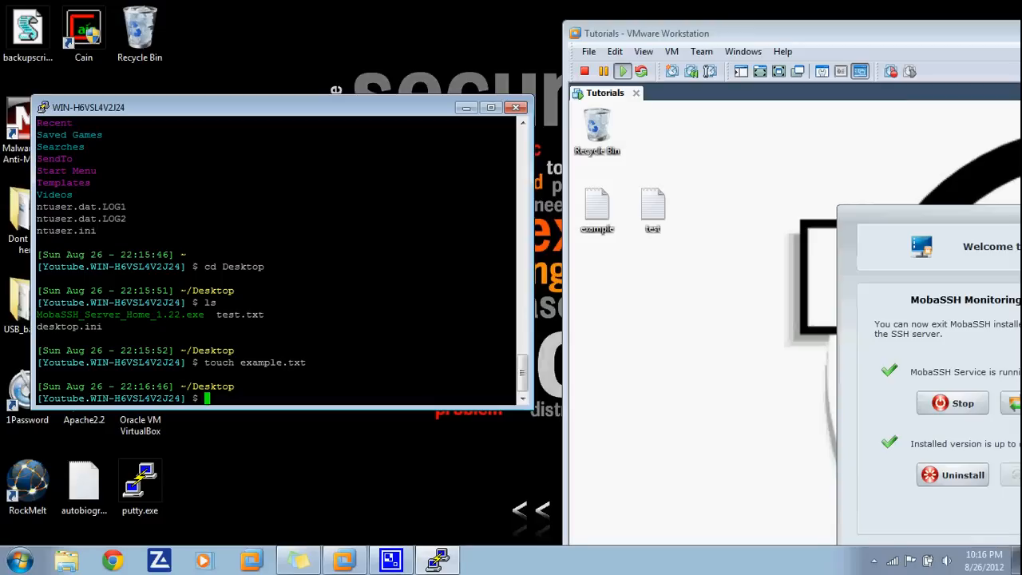
# - Open example on the VM desktop and write 'This is a Test' and 'Please use SSH with caution'
pyautogui.doubleClick(597, 210)
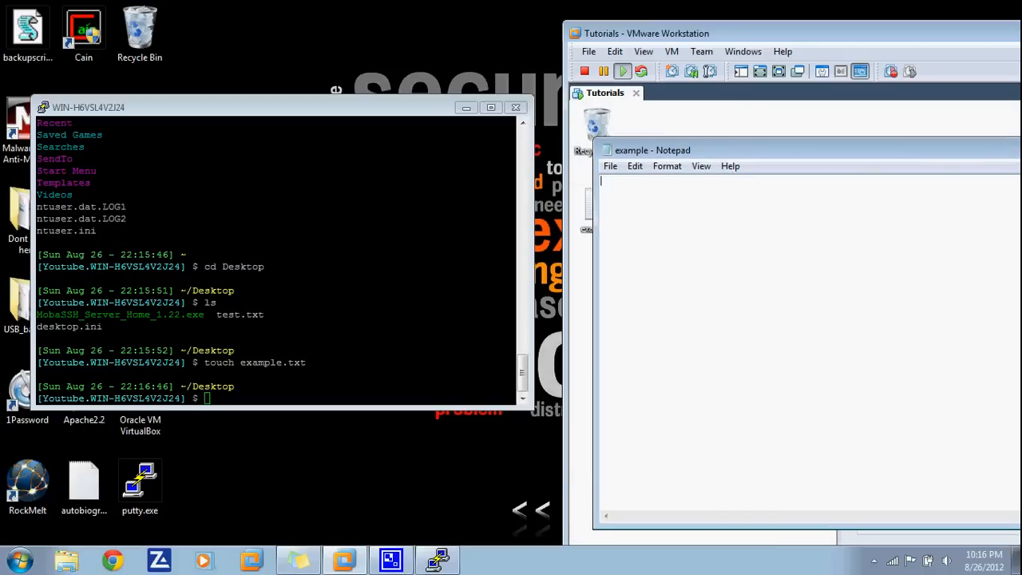
pyautogui.write('This is a Test')
pyautogui.press('Return')
pyautogui.write('Please use SSH with ')
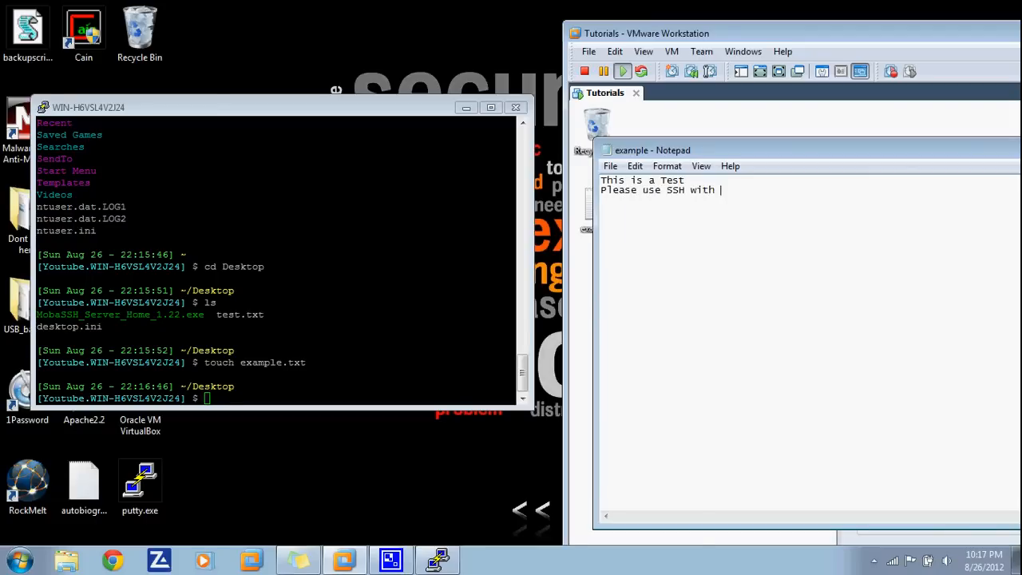
pyautogui.write('caution')
# - Exit Notepad through the File menu and return focus to the SSH terminal
pyautogui.click(610, 166)
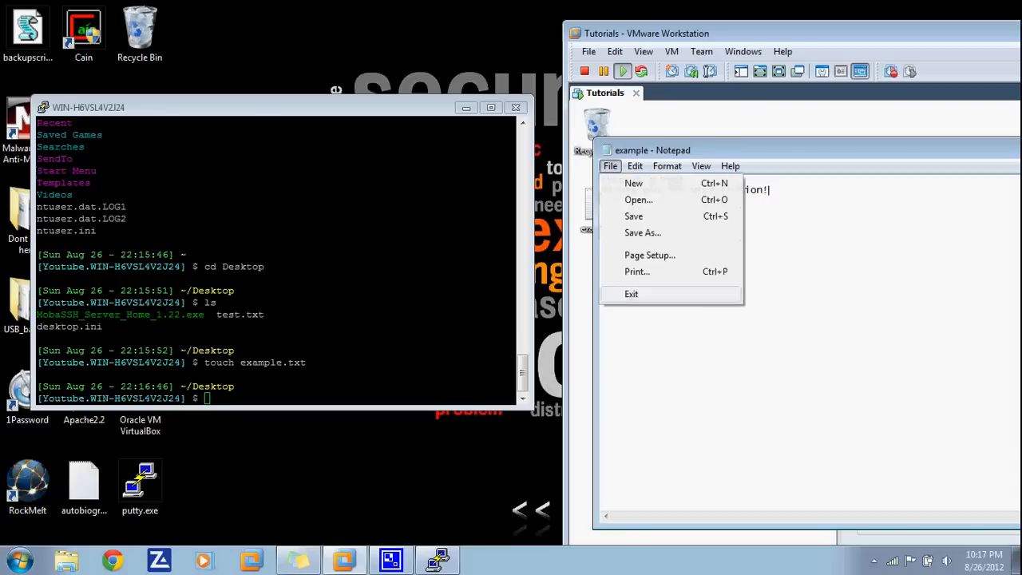
pyautogui.click(632, 294)
pyautogui.click(364, 311)
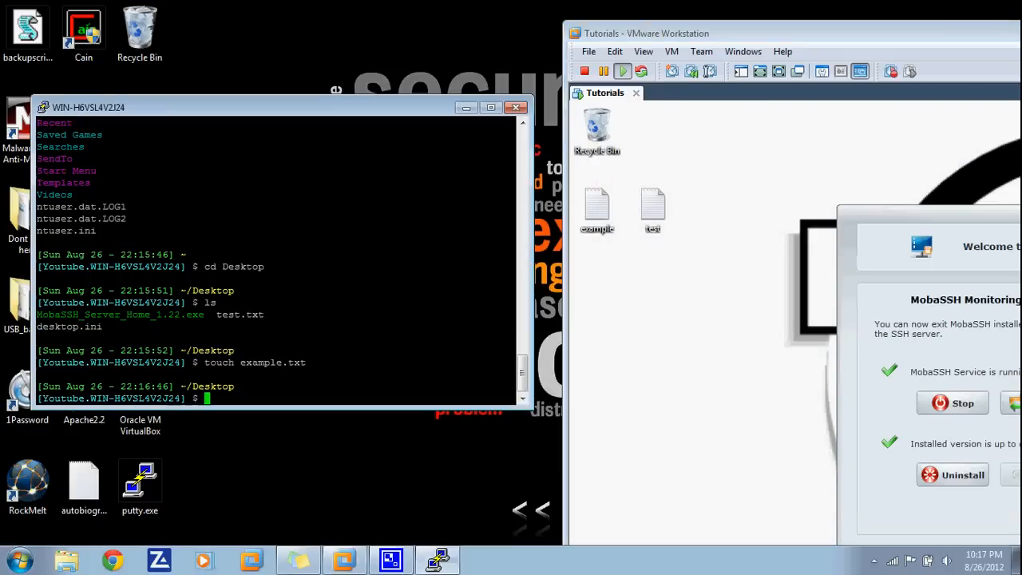
# - Print example.txt's two lines over SSH with cat example.txt
pyautogui.write('cat ')
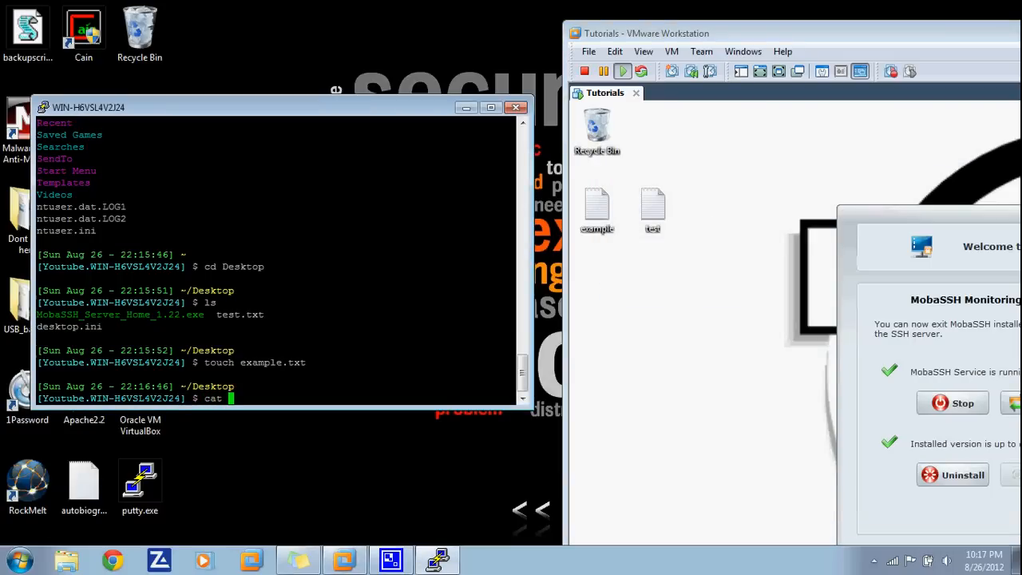
pyautogui.write('example.txt')
pyautogui.press('Return')
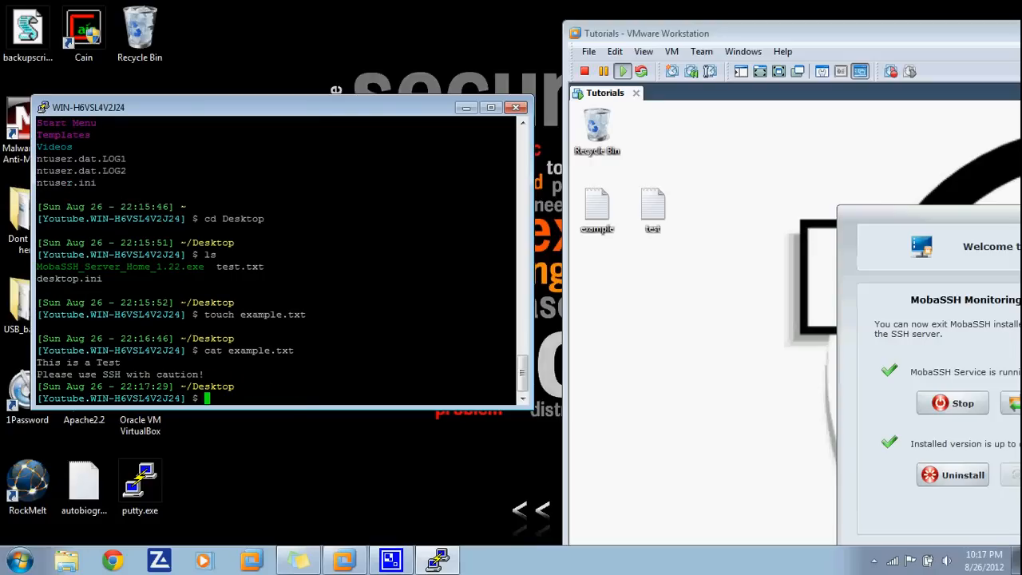
pyautogui.moveTo(211, 374); pyautogui.dragTo(34, 362)
# - End the SSH session with exit, closing the PuTTY window
pyautogui.hotkey('alt', 'Tab')
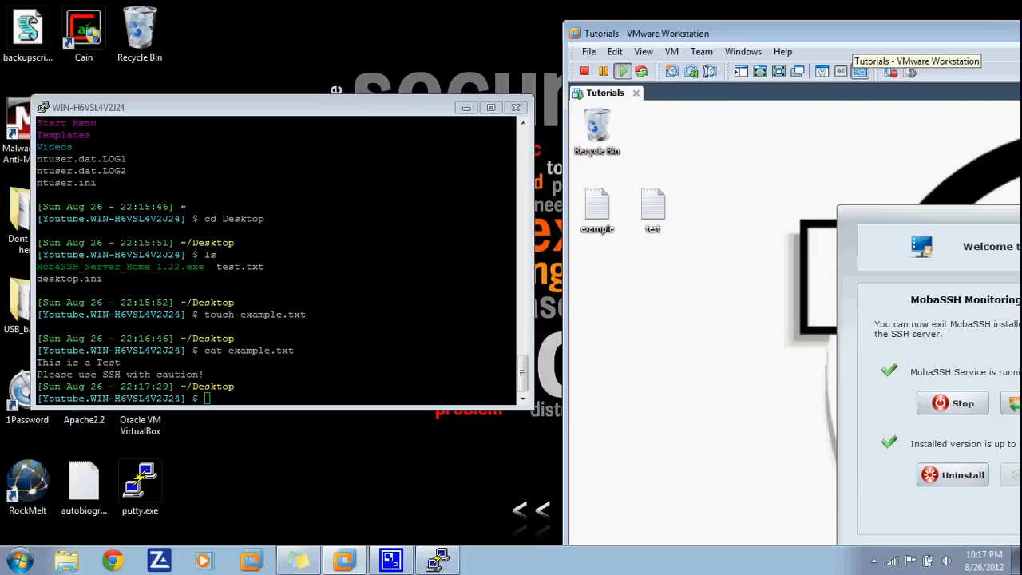
pyautogui.hotkey('alt', 'Tab')
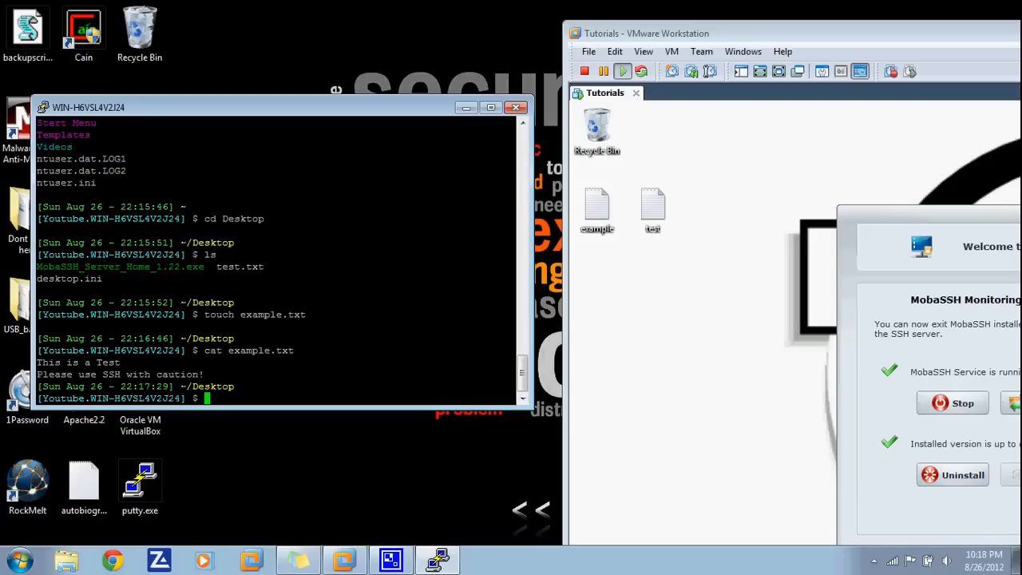
pyautogui.write('uit')
pyautogui.press('Return')
pyautogui.write('exit')
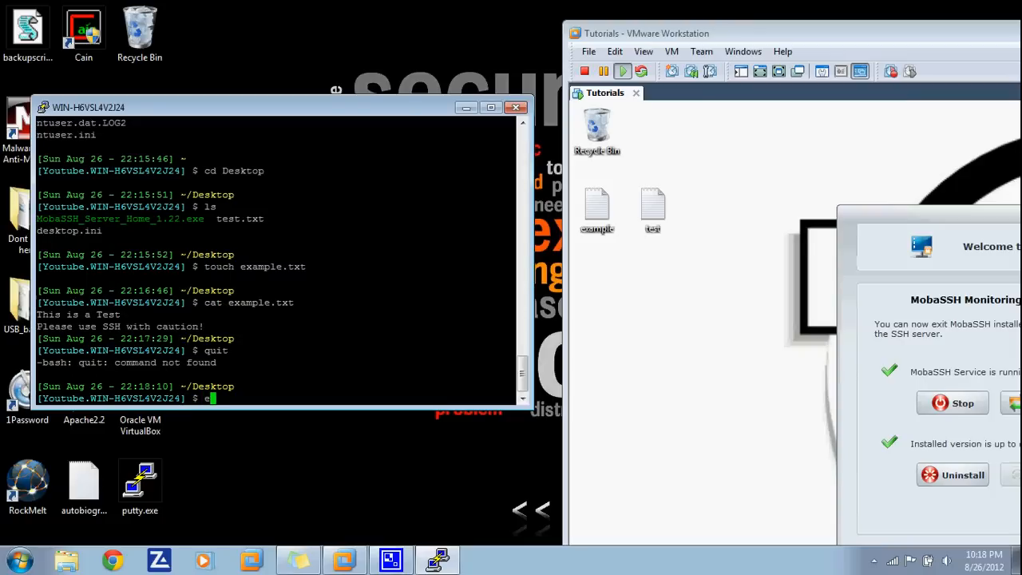
pyautogui.press('Return')
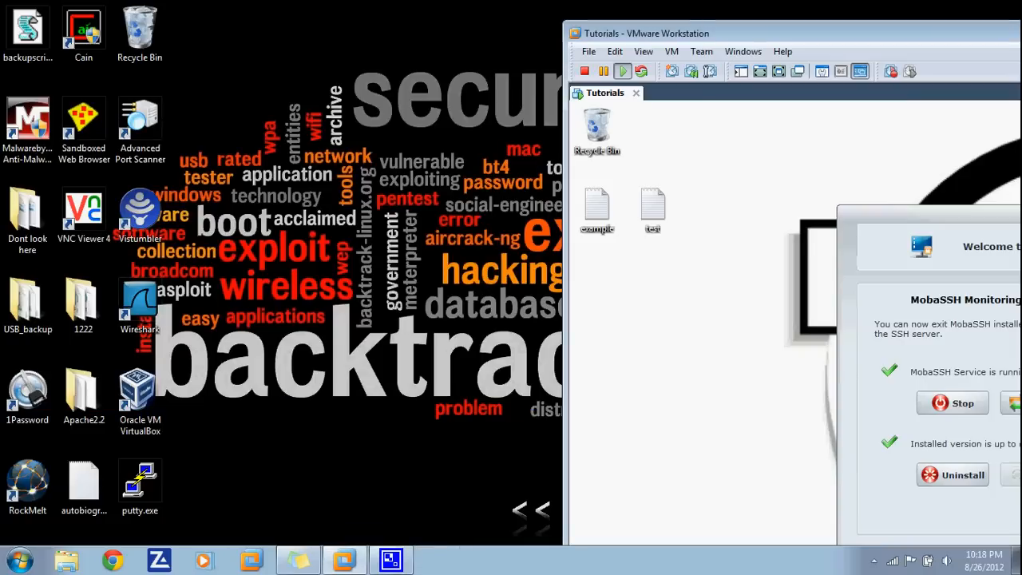
# - Change the MobaSSH SSH server port from 22 to 450
pyautogui.moveTo(766, 33); pyautogui.dragTo(236, 27)
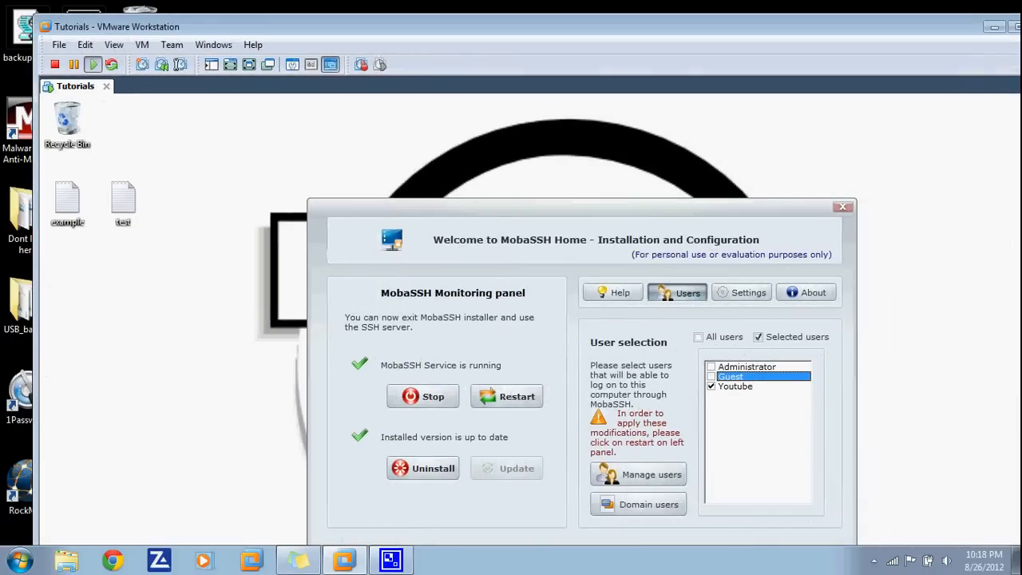
pyautogui.click(249, 65)
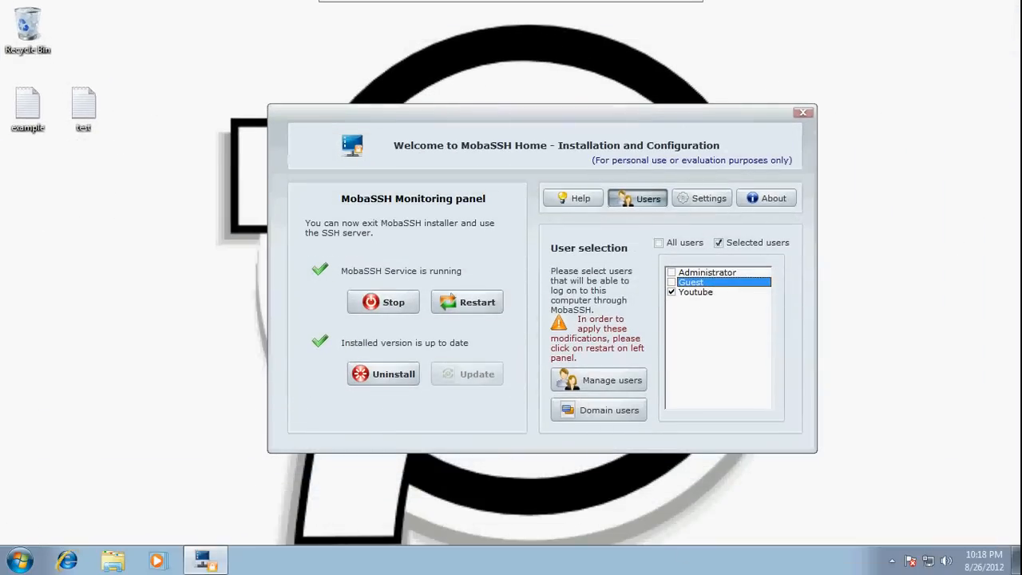
pyautogui.click(702, 198)
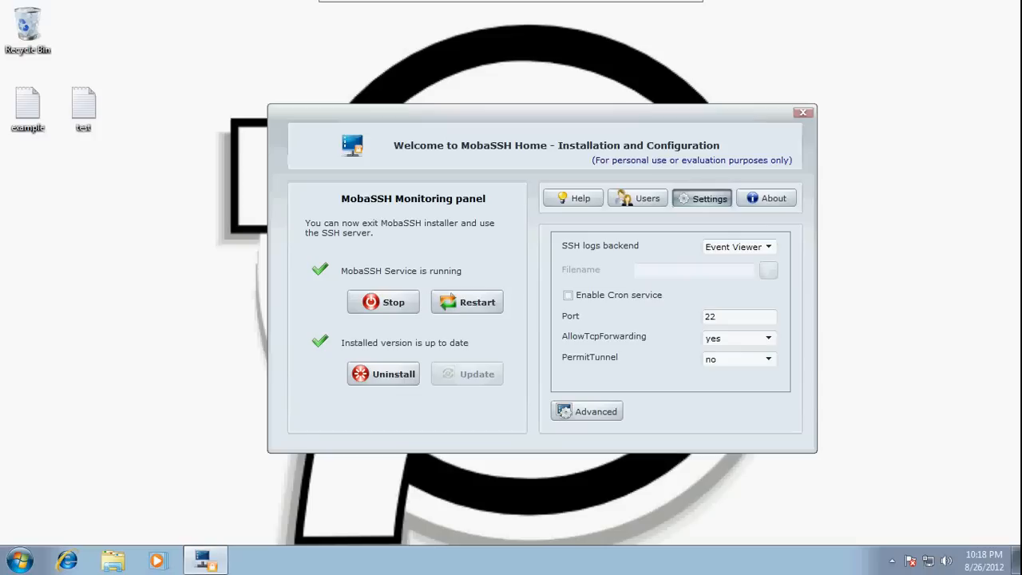
pyautogui.moveTo(716, 316); pyautogui.dragTo(704, 316)
pyautogui.write('450')
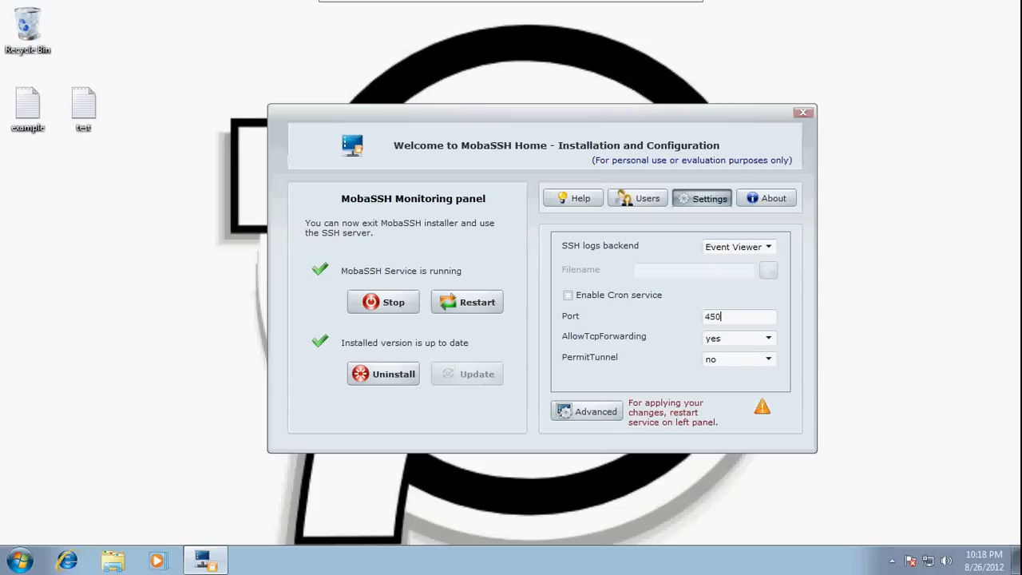
# - Glance at the Users tab, then take the VM out of full screen and move it aside
pyautogui.click(637, 198)
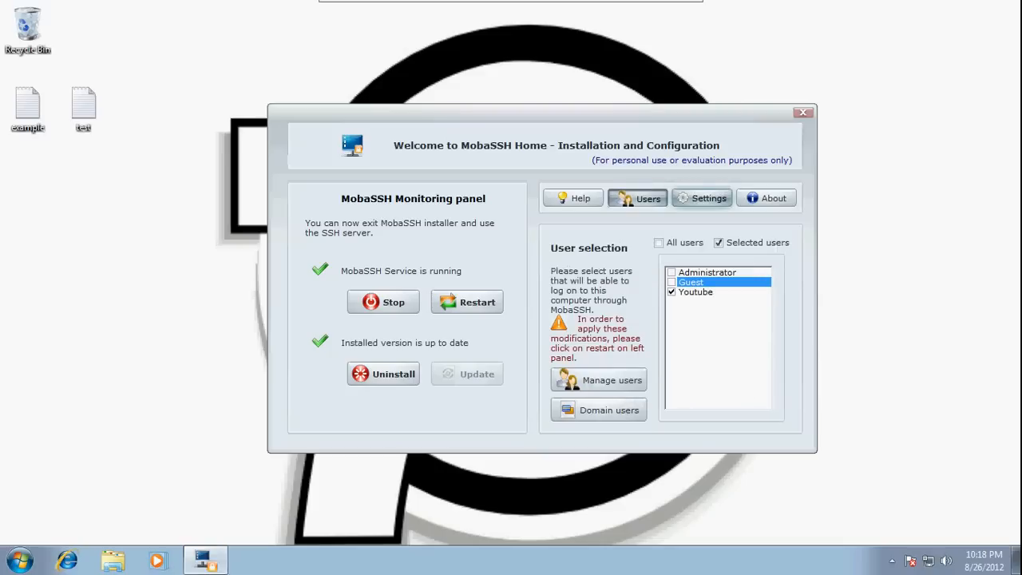
pyautogui.click(702, 198)
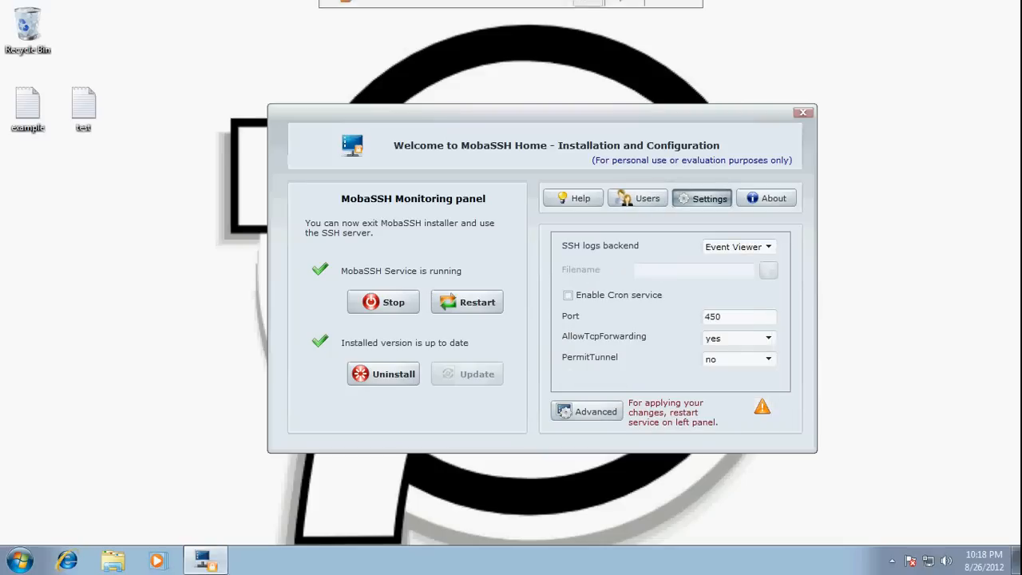
pyautogui.click(675, 11)
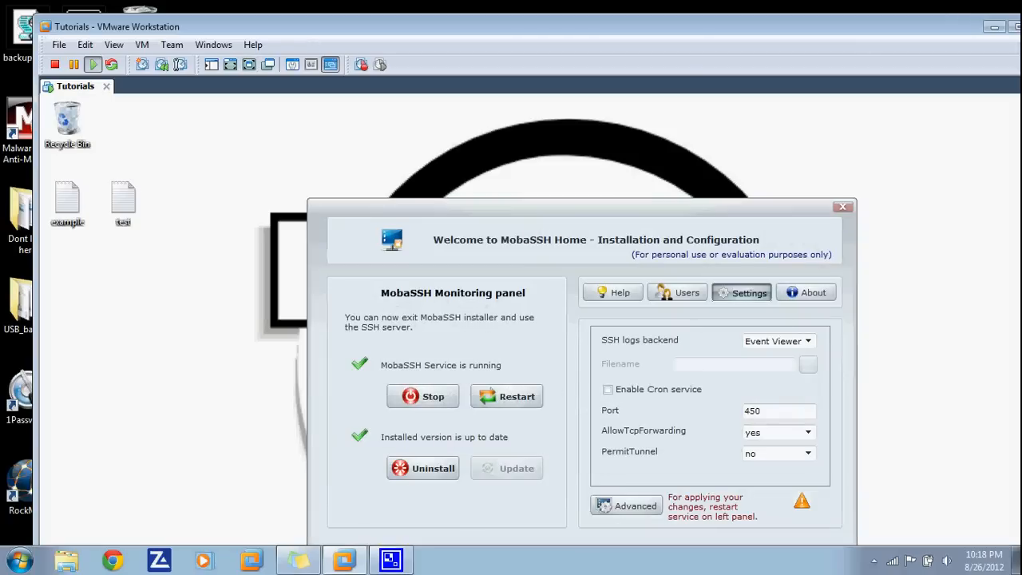
pyautogui.moveTo(239, 27); pyautogui.dragTo(612, 35)
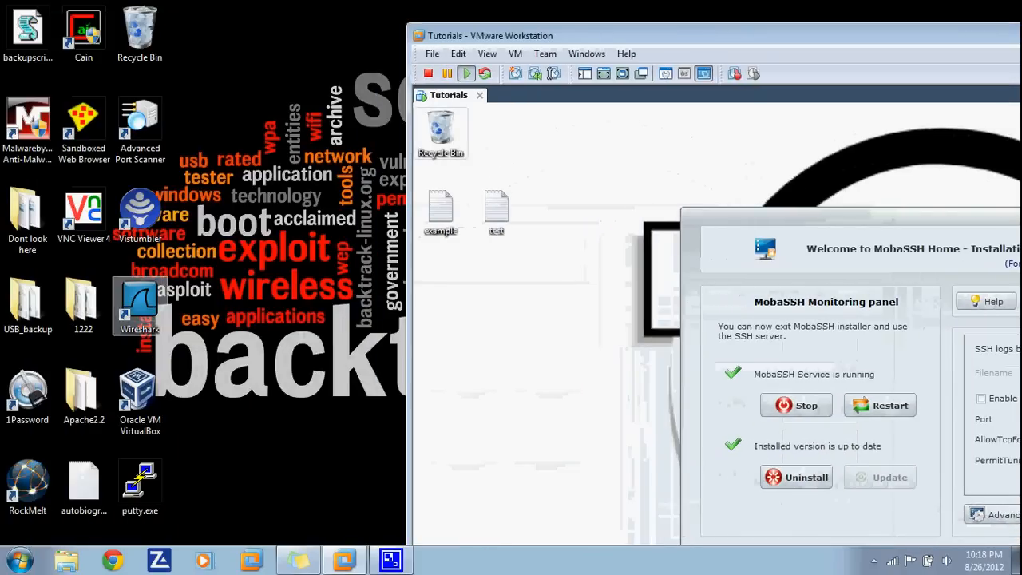
# - Launch PuTTY on the host and run ipconfig in the guest's command prompt to find its address
pyautogui.doubleClick(140, 487)
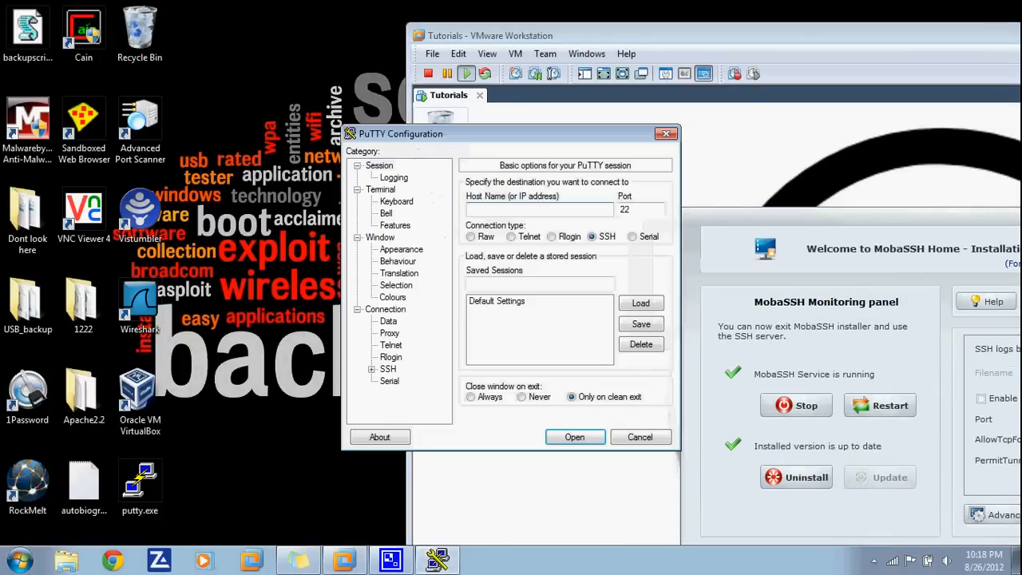
pyautogui.write('192.168')
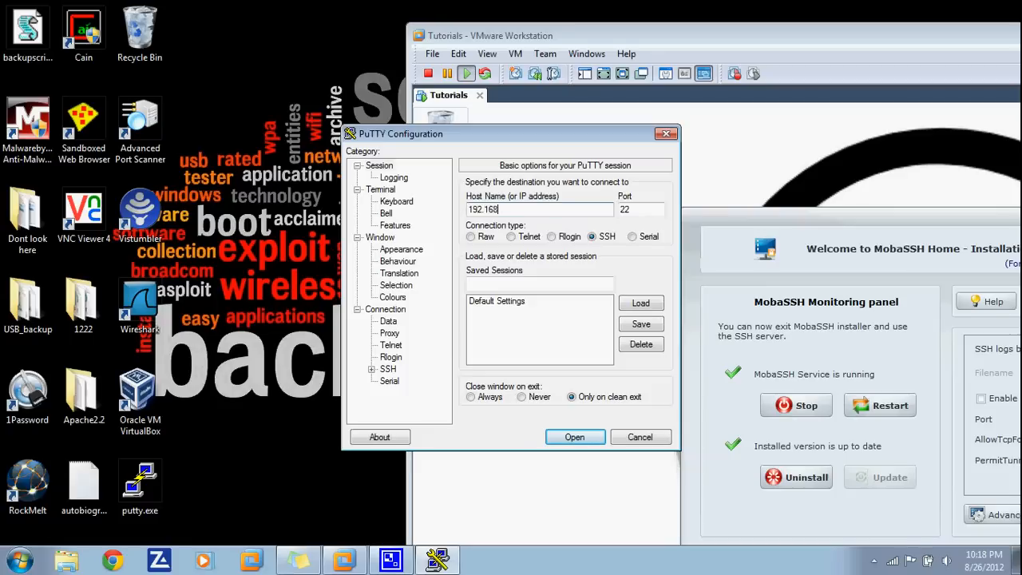
pyautogui.write('.83')
pyautogui.hotkey('alt', 'Tab')
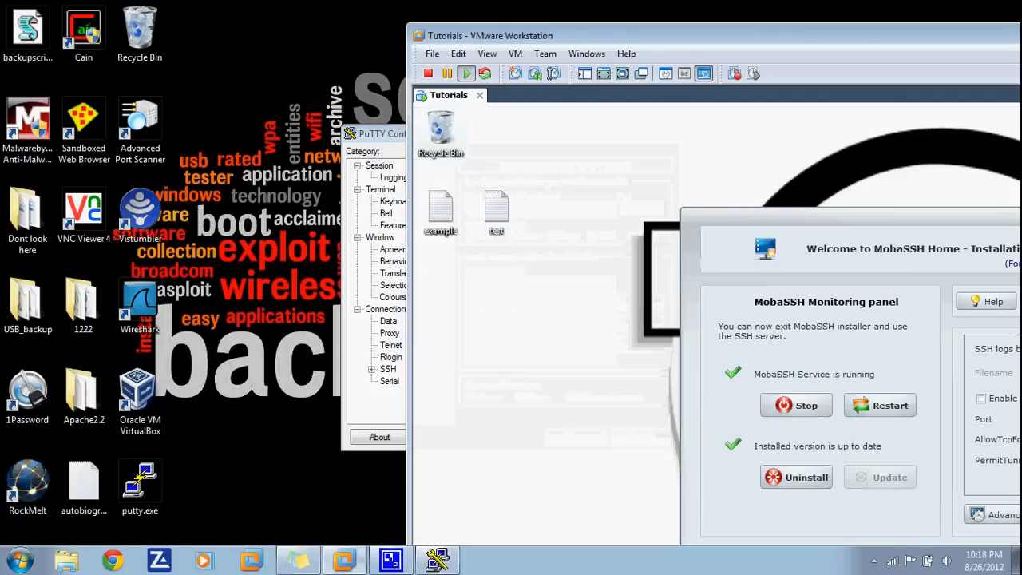
pyautogui.press('super+r')
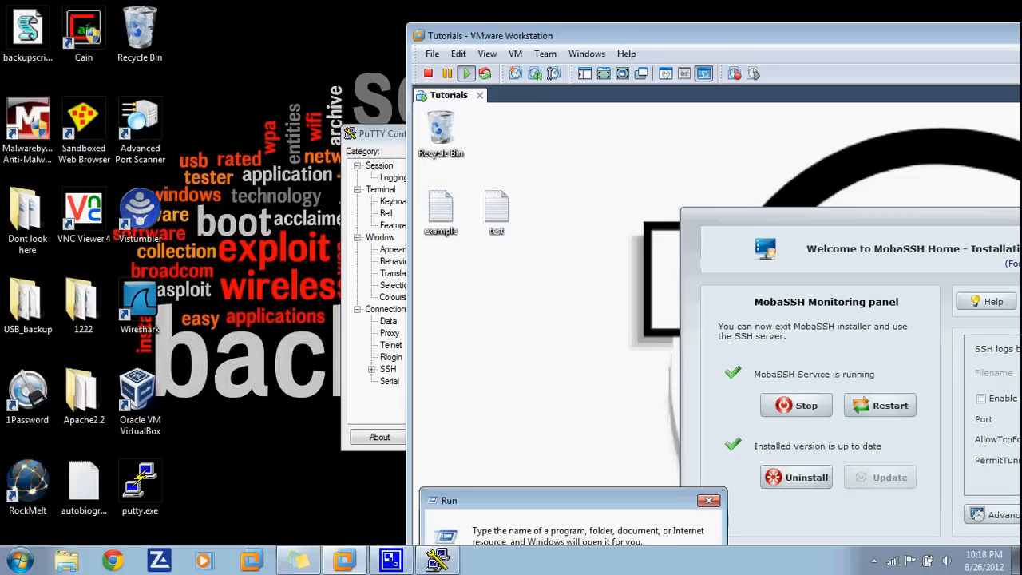
pyautogui.press('Return')
pyautogui.write('ipconfig')
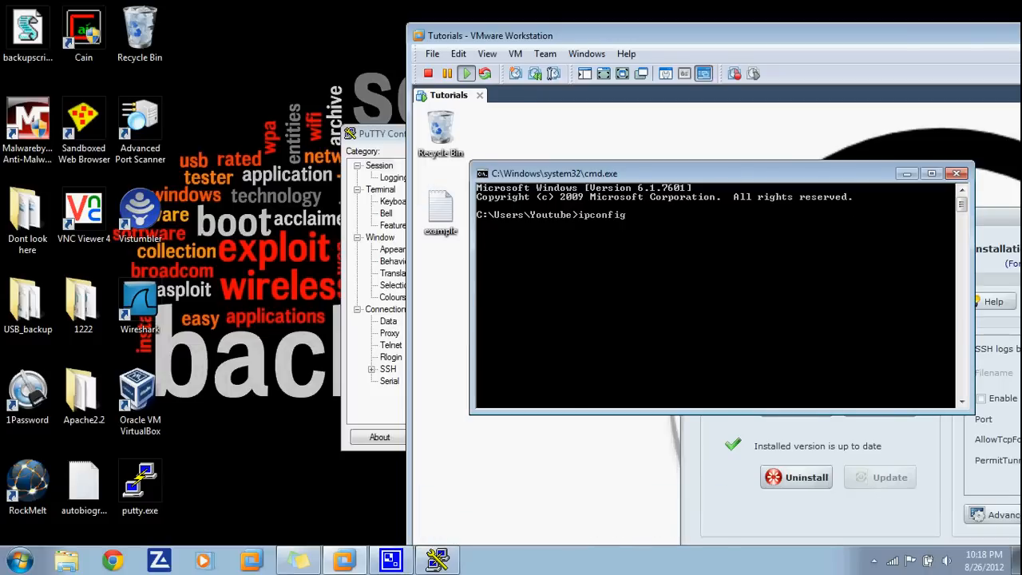
pyautogui.press('Return')
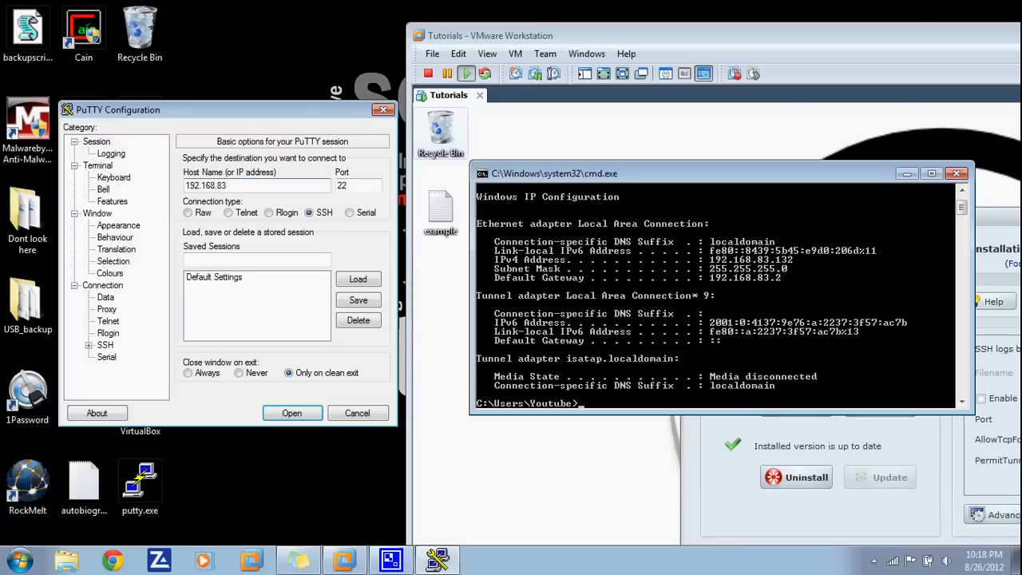
# - Connect PuTTY to 192.168.83.132 on port 22, dismiss the failure error, and close PuTTY
pyautogui.write('.132')
pyautogui.hotkey('shift', 'Home')
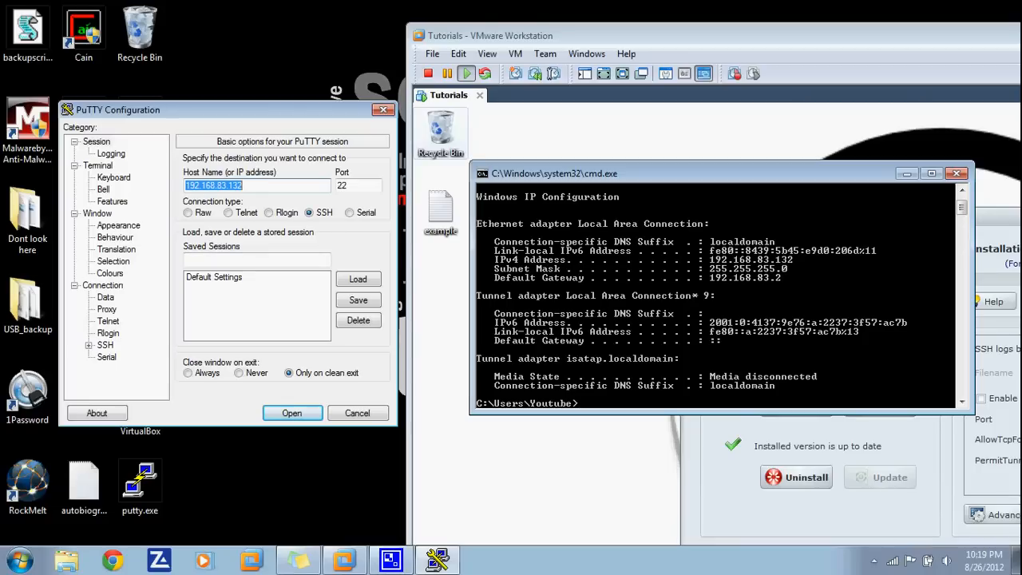
pyautogui.press('Return')
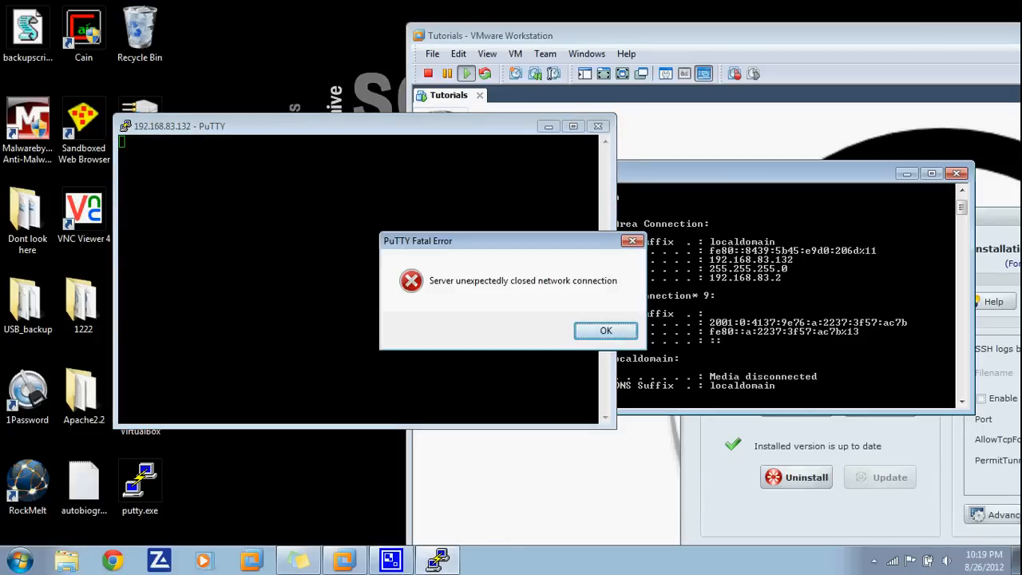
pyautogui.press('Return')
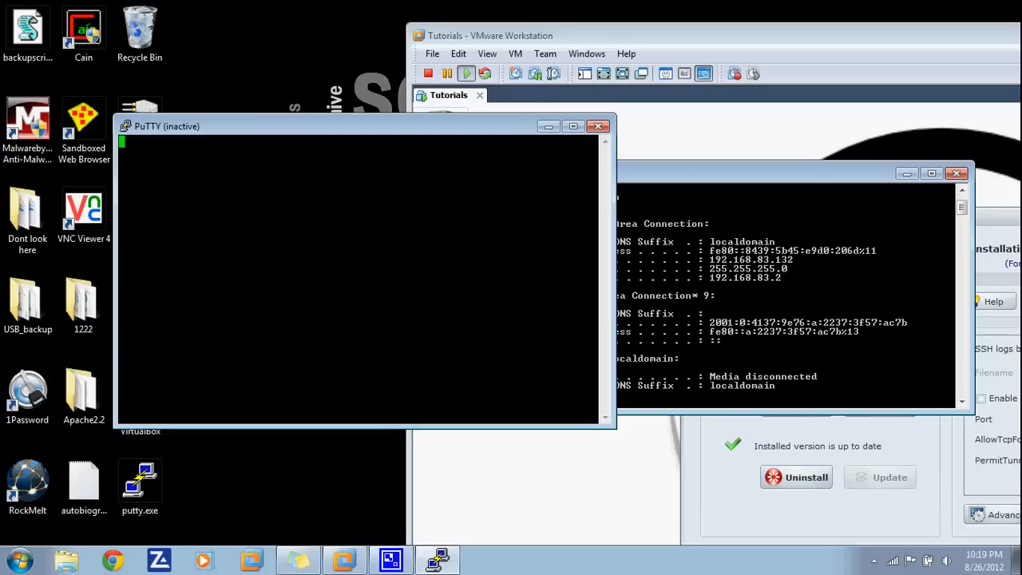
pyautogui.click(597, 126)
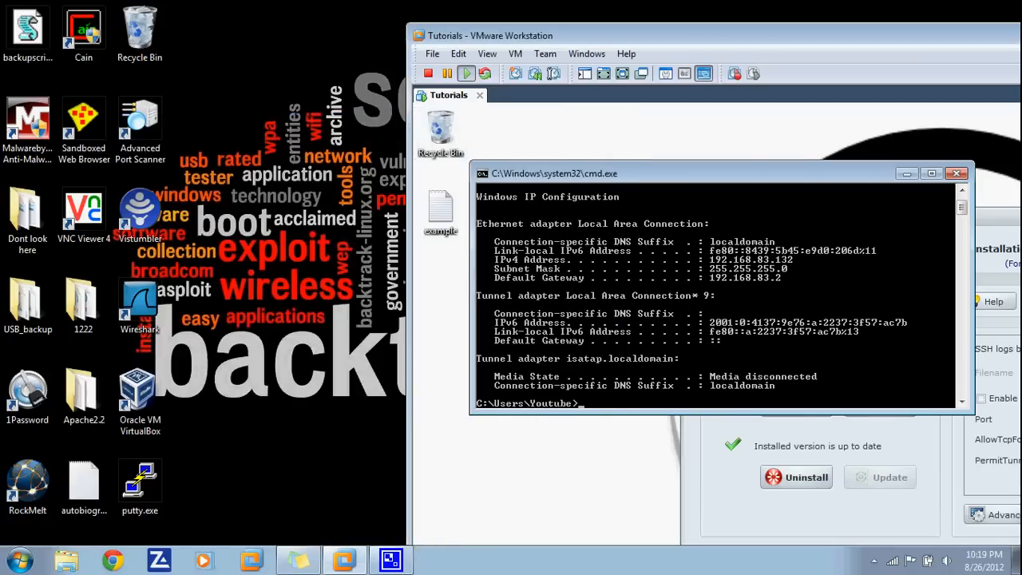
# - Retry PuTTY to 192.168.83.132 on port 450, dismiss the refusal, and bring MobaSSH into view
pyautogui.click(141, 484)
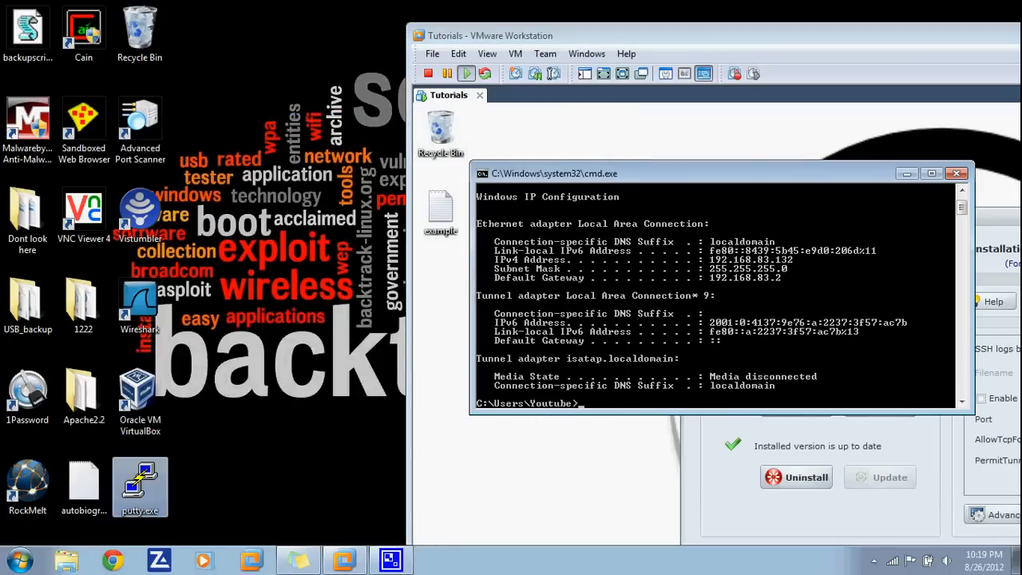
pyautogui.doubleClick(140, 484)
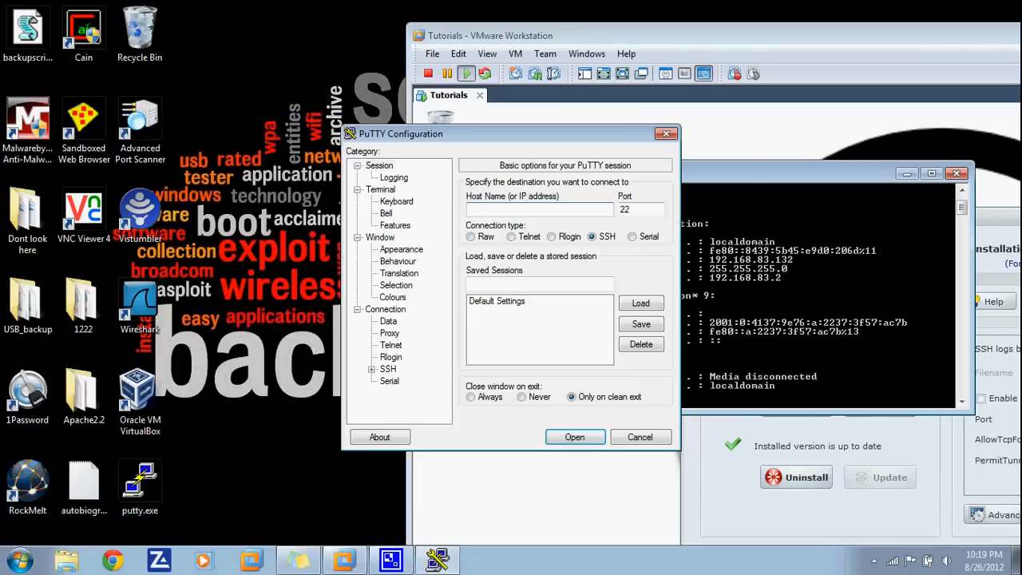
pyautogui.write('192.168.83.132')
pyautogui.press('Tab')
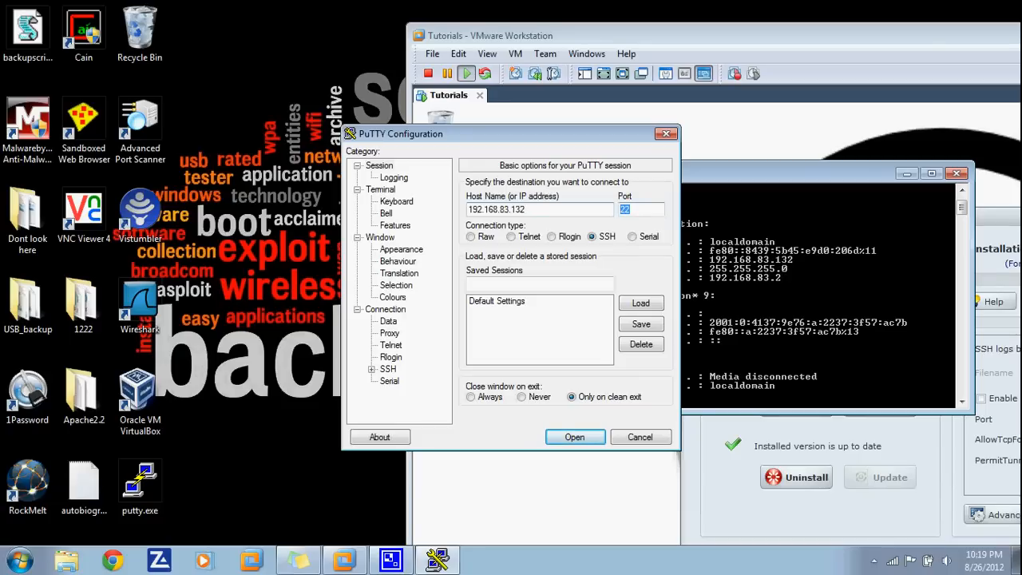
pyautogui.write('450')
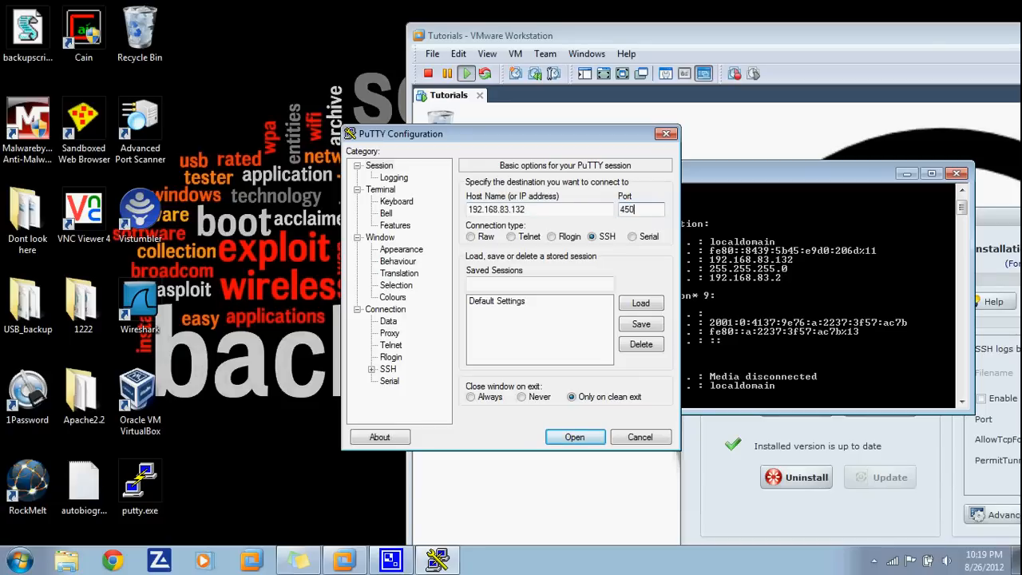
pyautogui.press('Return')
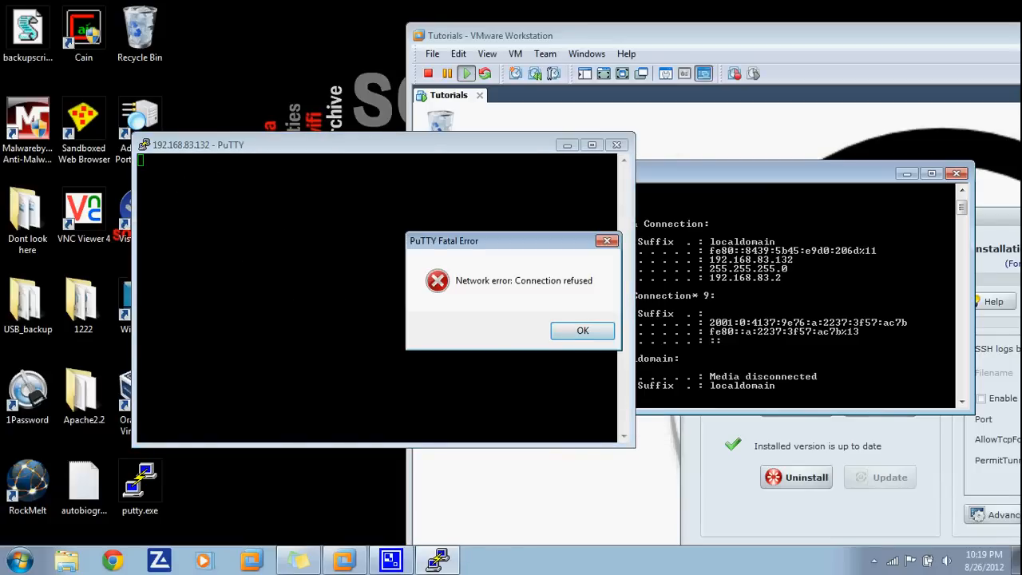
pyautogui.press('Return')
pyautogui.hotkey('alt', 'Tab')
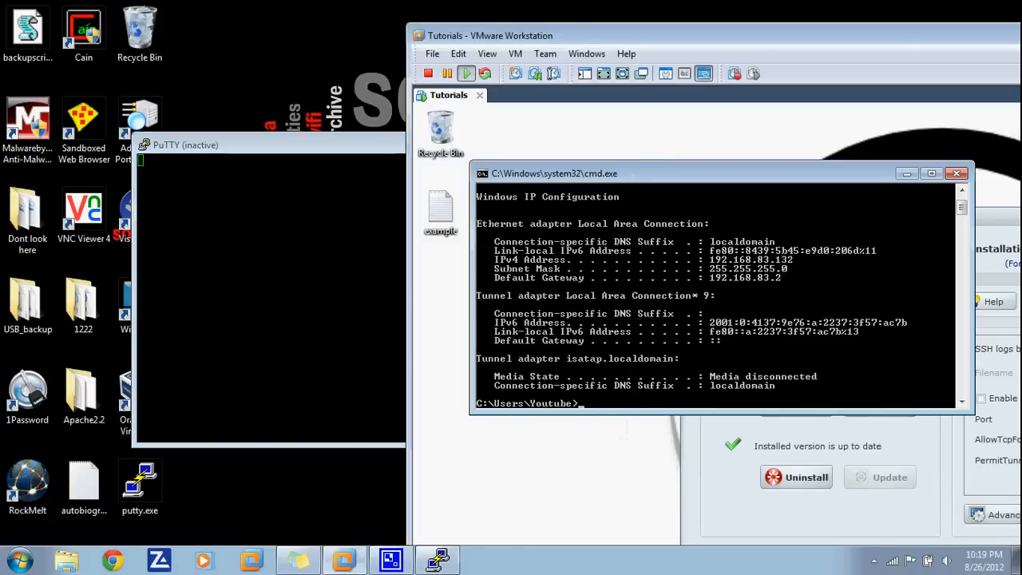
pyautogui.moveTo(996, 217); pyautogui.dragTo(818, 166)
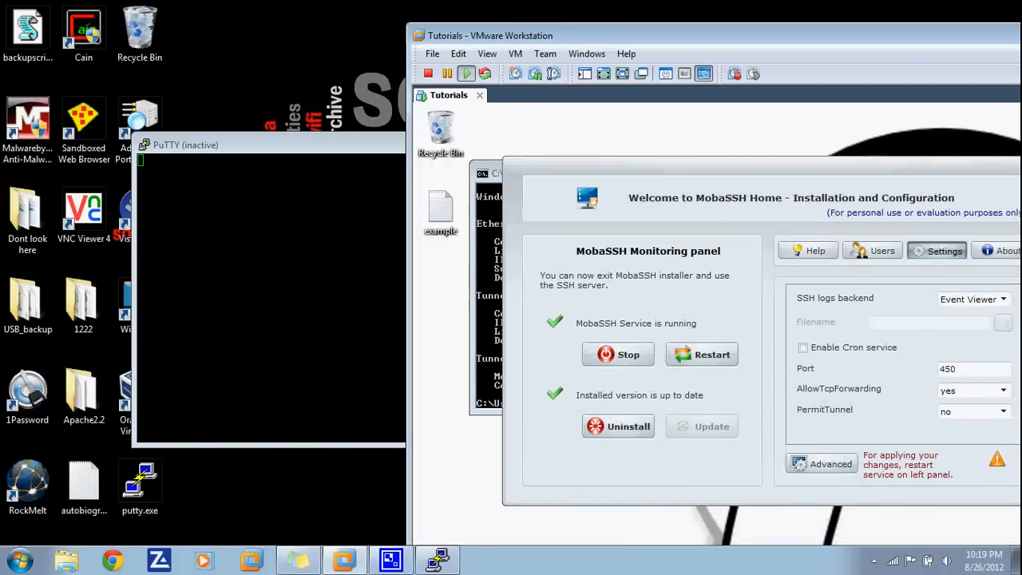
# - Restart the MobaSSH service and set up a fresh PuTTY session to 192.168.83.132, port 450
pyautogui.click(702, 355)
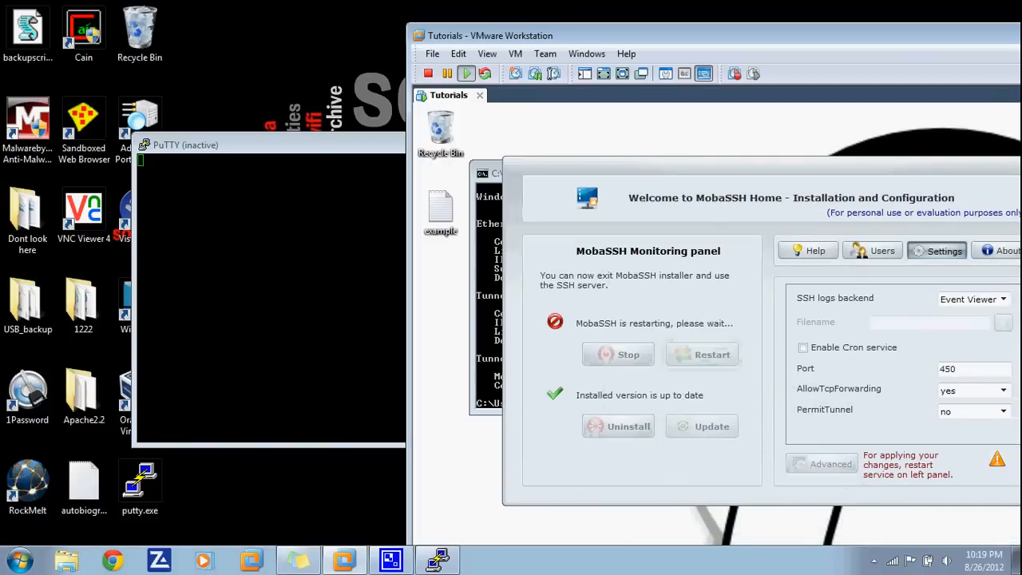
pyautogui.click(617, 145)
pyautogui.doubleClick(140, 483)
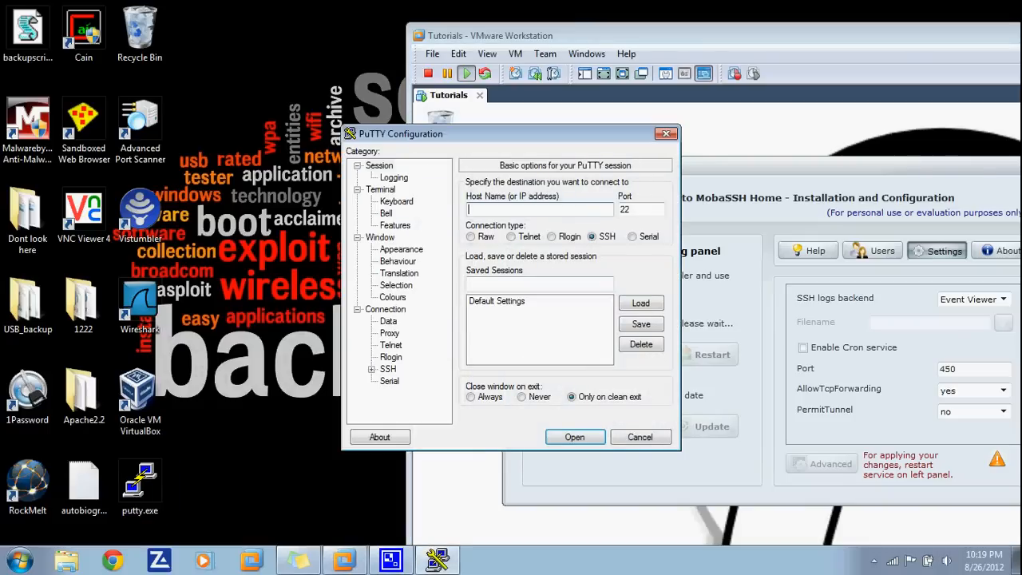
pyautogui.moveTo(399, 134); pyautogui.dragTo(157, 98)
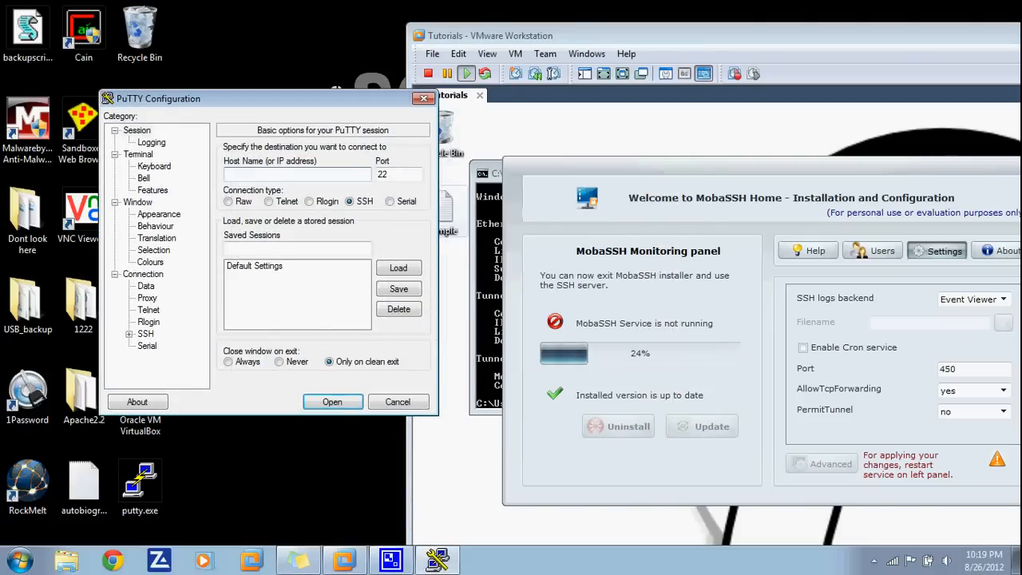
pyautogui.write('192.168.83.132')
pyautogui.press('Tab')
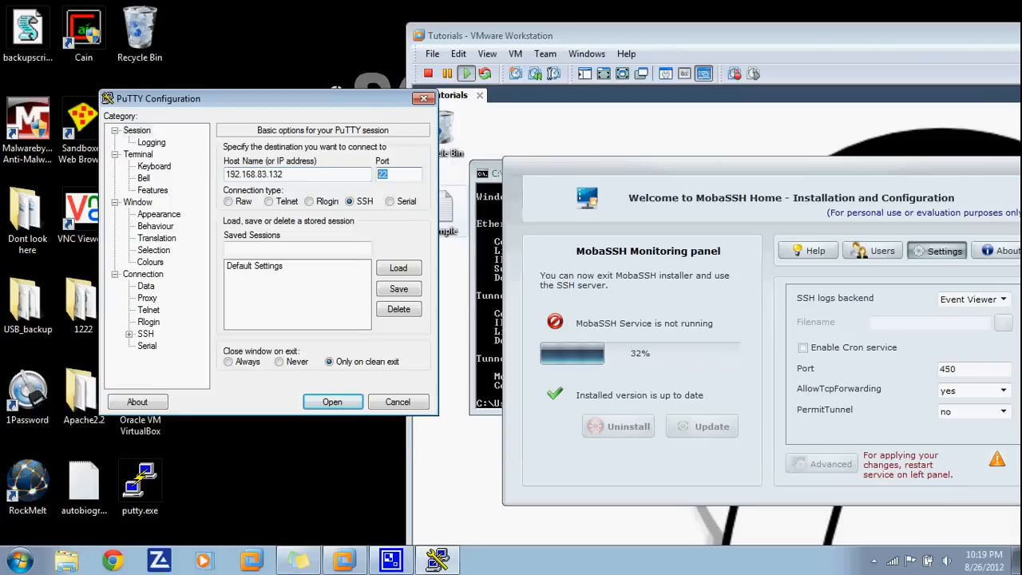
pyautogui.write('450')
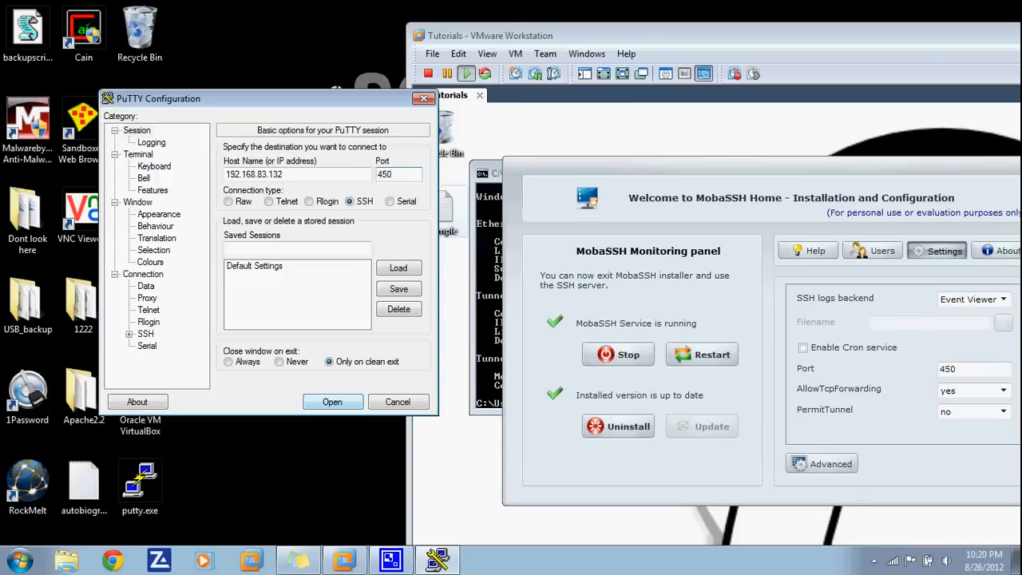
# - Connect to 192.168.83.132 on port 450, accept the host key, and log in with the username and password
pyautogui.click(333, 402)
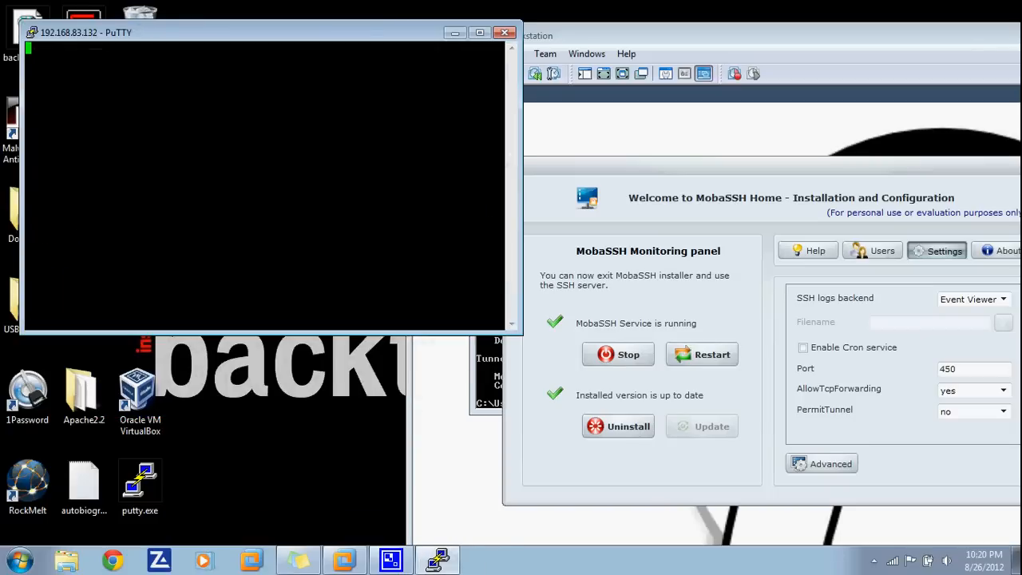
pyautogui.press('Return')
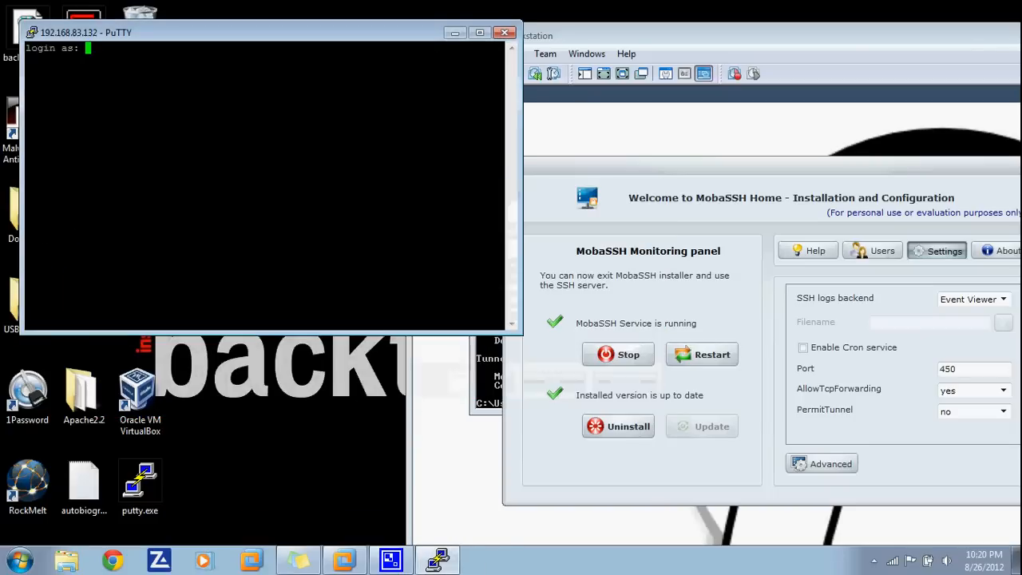
pyautogui.moveTo(272, 33); pyautogui.dragTo(307, 160)
pyautogui.write('Youtube')
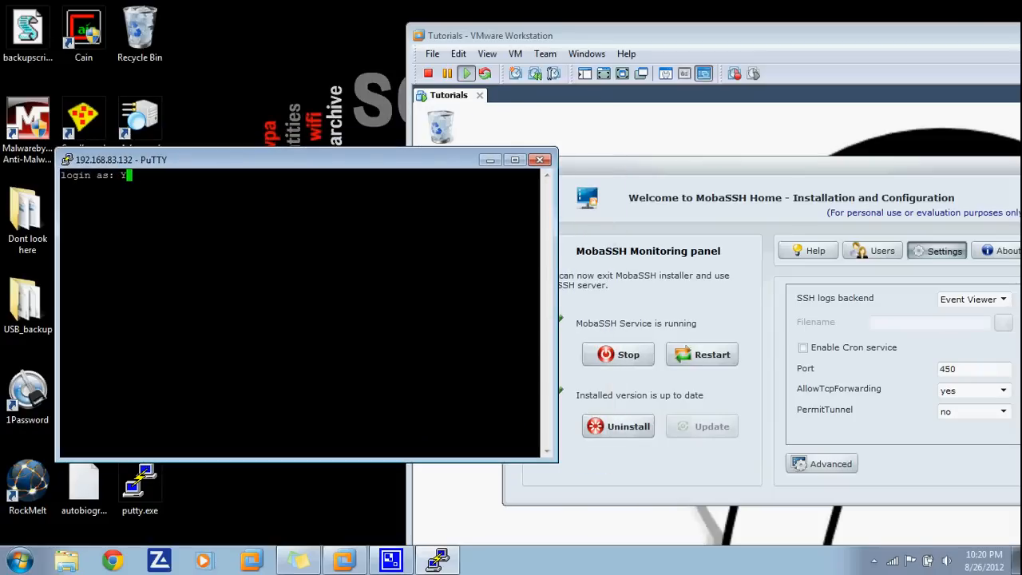
pyautogui.press('Return')
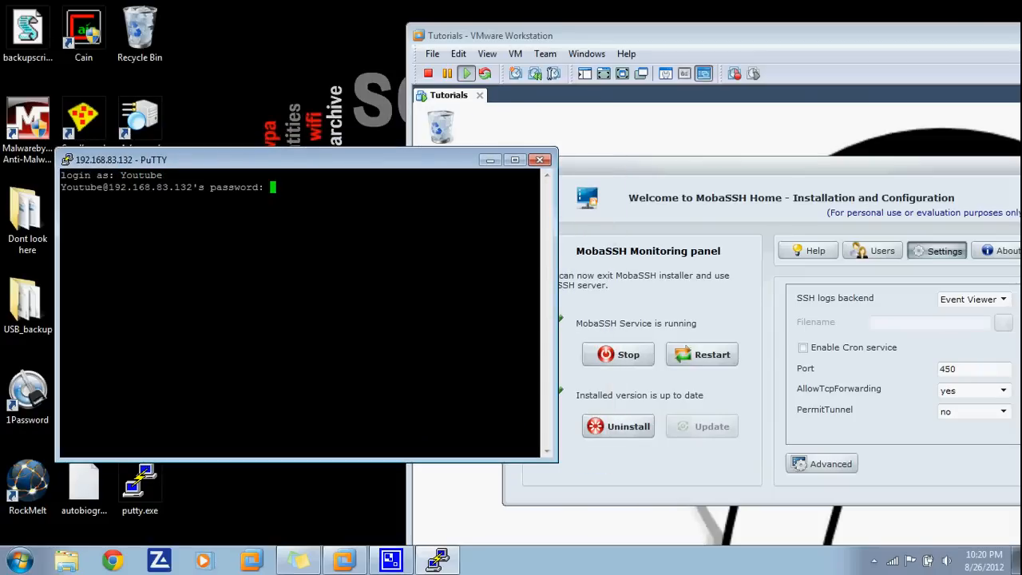
pyautogui.press('Return')
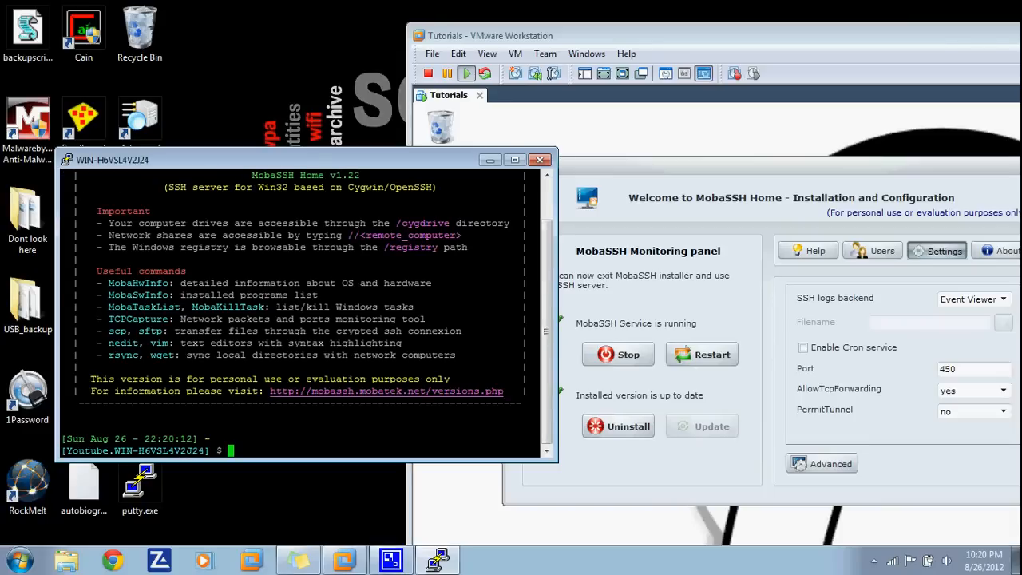
# - End the SSH session with exit and return the VM to full screen
pyautogui.write('exit')
pyautogui.press('Return')
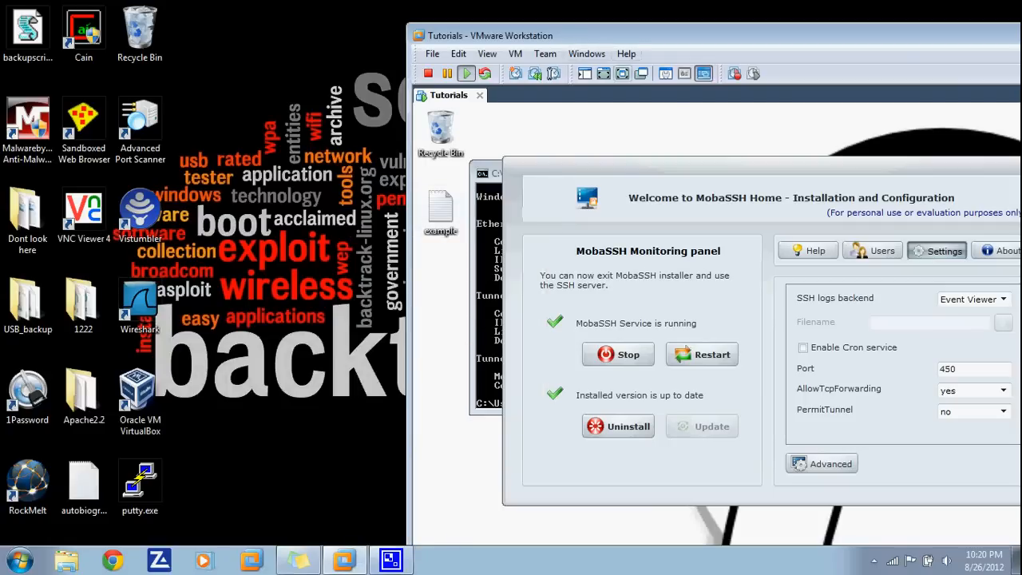
pyautogui.click(622, 73)
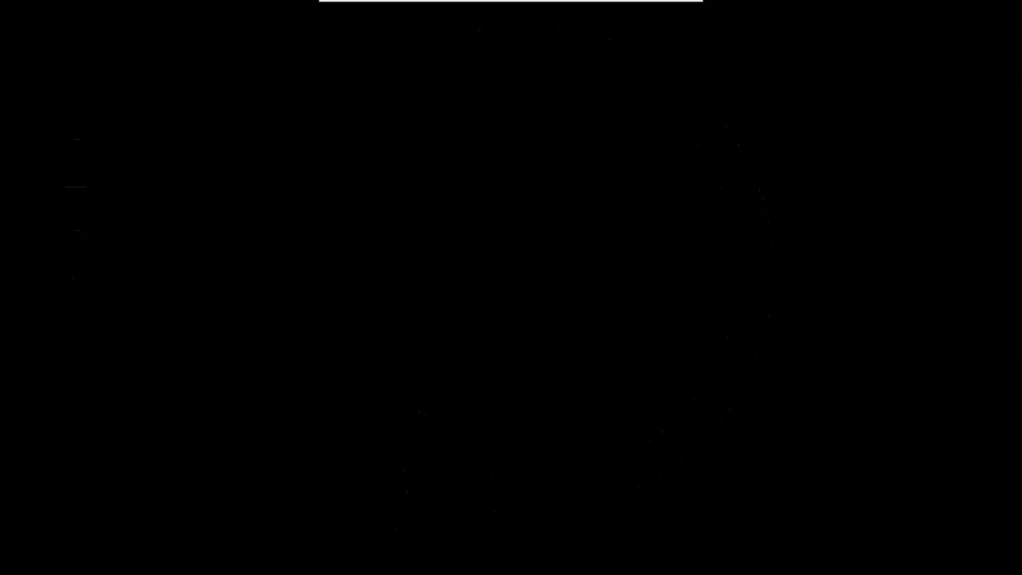
# - Check the hidden tray icons, then close the guest's command prompt window
pyautogui.click(891, 561)
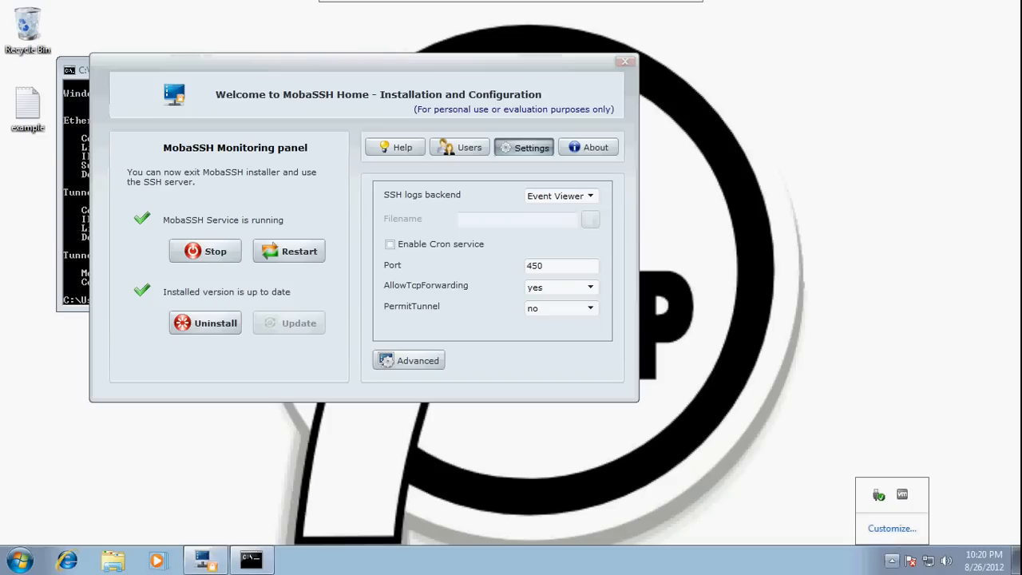
pyautogui.press('Escape')
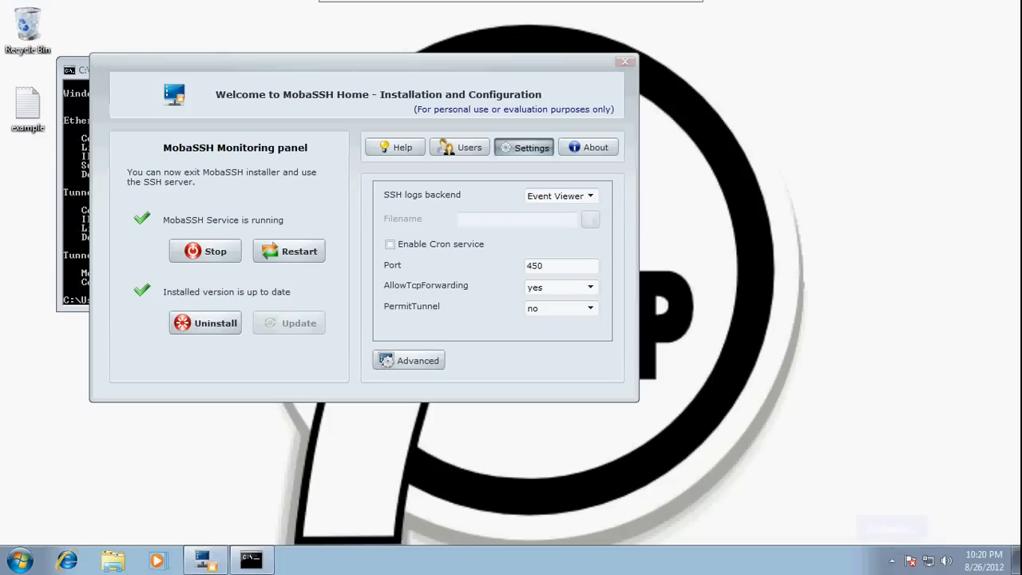
pyautogui.moveTo(359, 62); pyautogui.dragTo(536, 92)
pyautogui.click(543, 70)
pyautogui.click(543, 71)
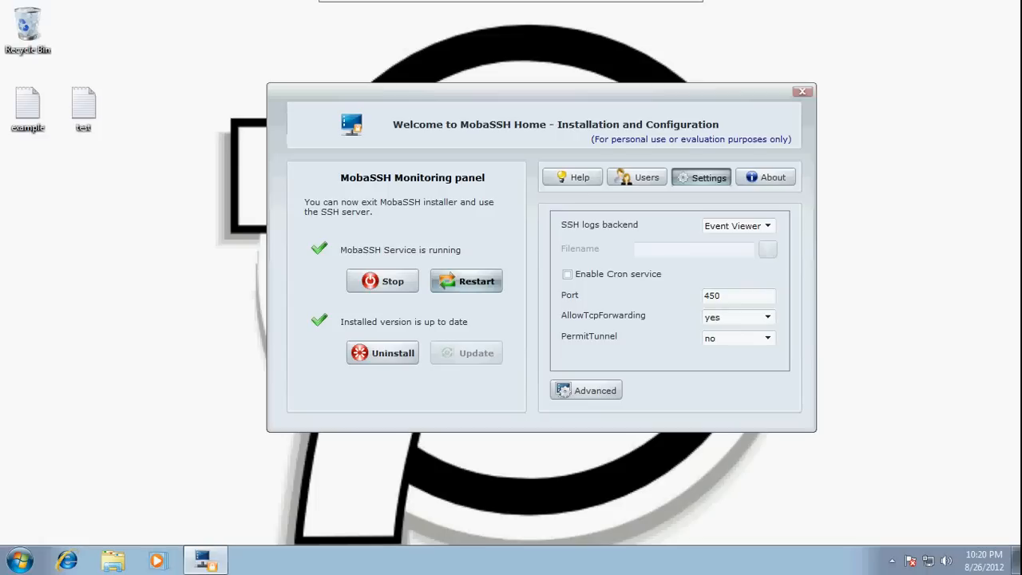
# - Move the MobaSSH window right and close its configuration window with Alt+F4
pyautogui.moveTo(543, 92); pyautogui.dragTo(700, 98)
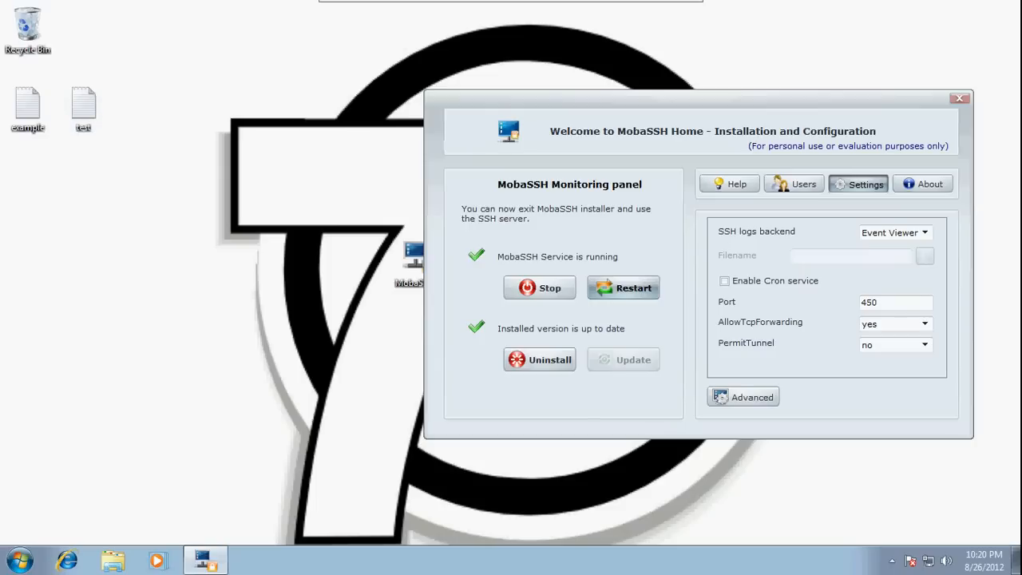
pyautogui.moveTo(588, 1)
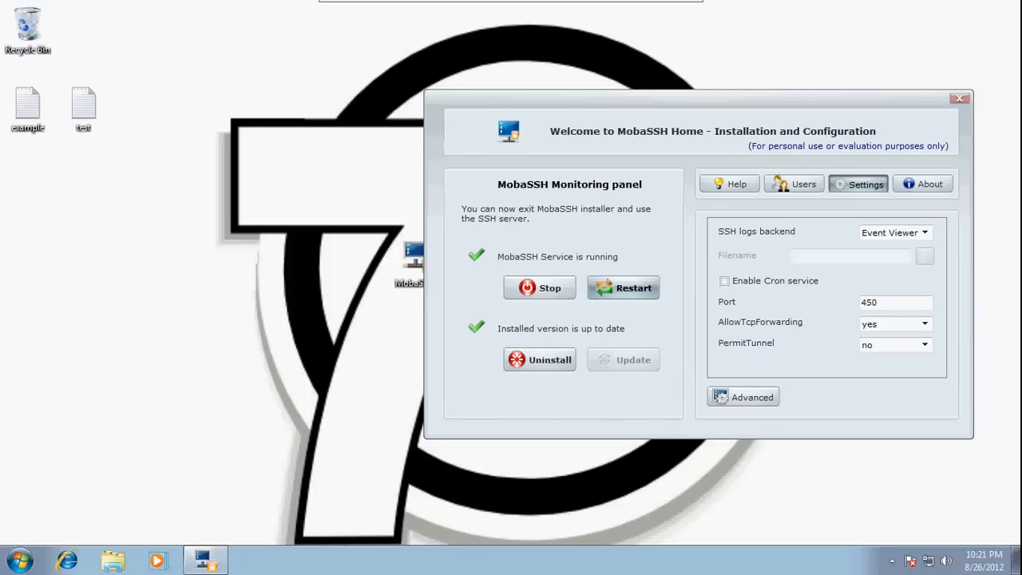
pyautogui.hotkey('alt', 'F4')
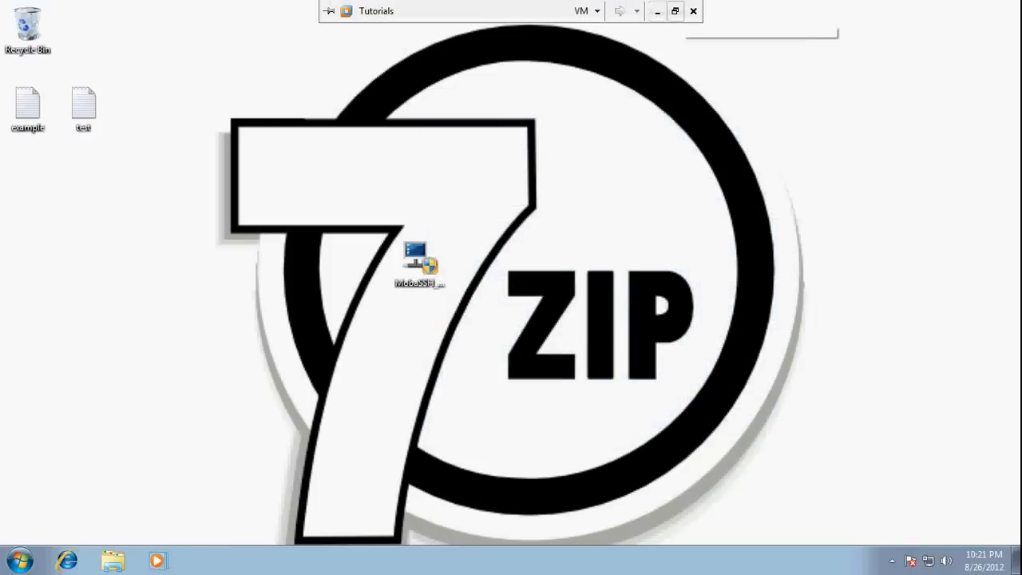
# - Restore the Tutorials VM to a window, shift it right, and search the host Start menu for 'note'
pyautogui.click(674, 9)
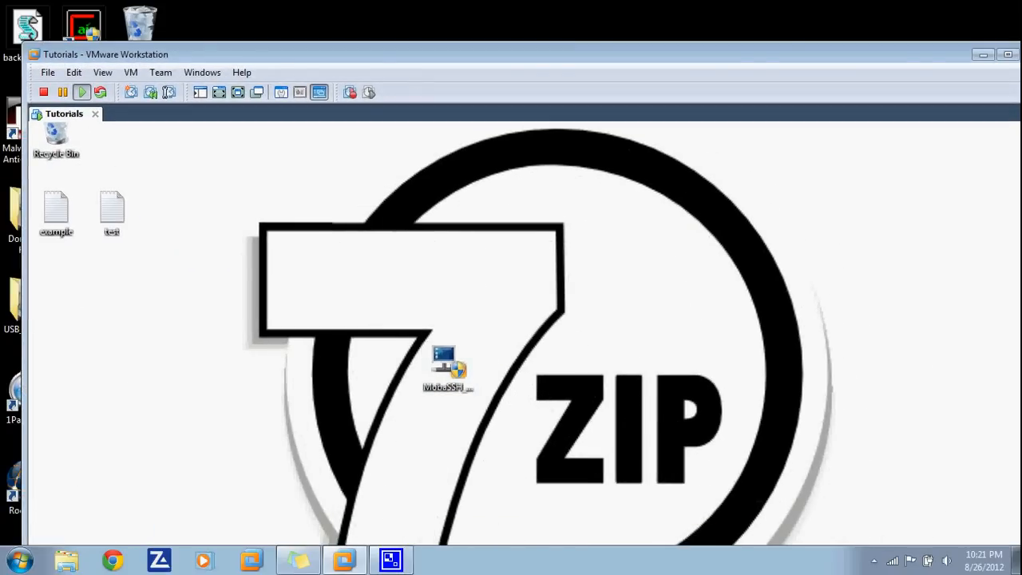
pyautogui.click(448, 366)
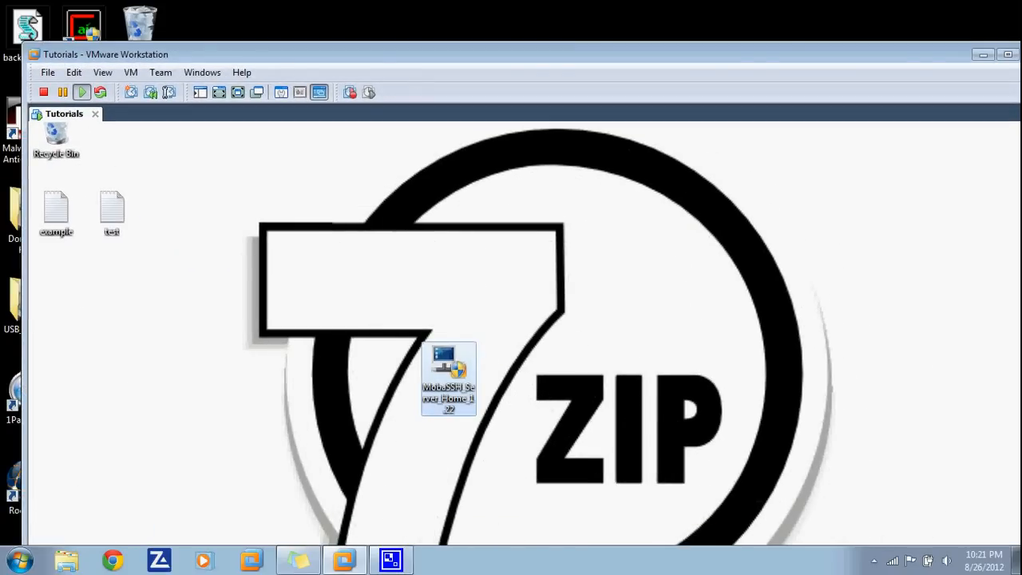
pyautogui.moveTo(319, 54); pyautogui.dragTo(610, 106)
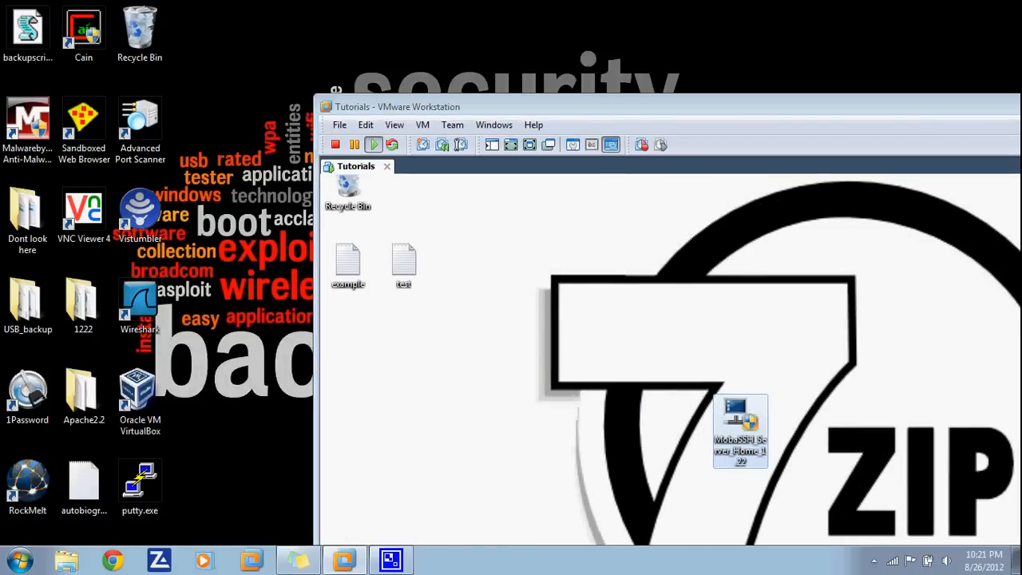
pyautogui.press('super')
pyautogui.write('note')
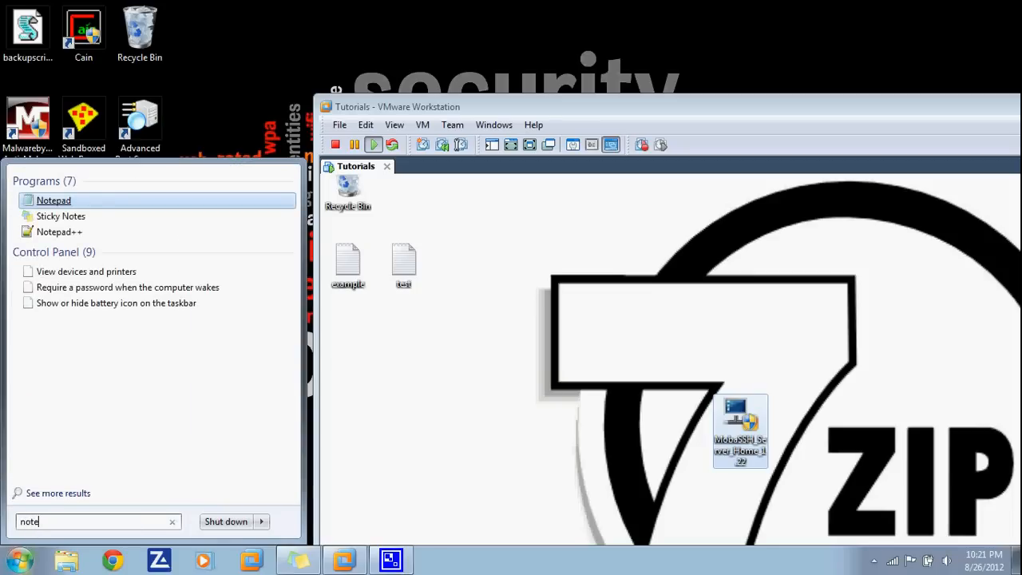
# - Note 172.65.123.11 and 'Port forwarding => shh' in a new Notepad file, then enter that IP as PuTTY's host
pyautogui.press('Return')
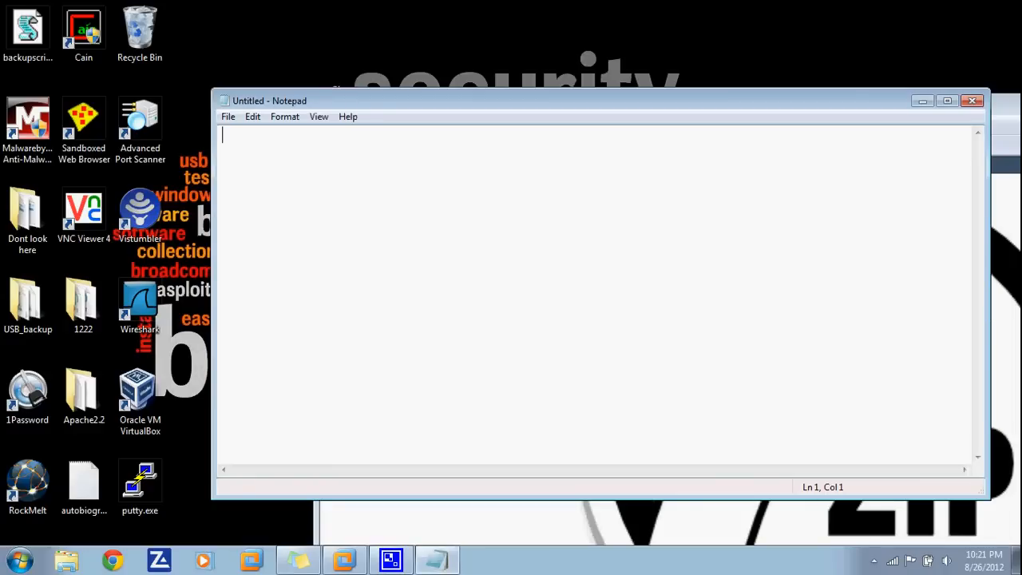
pyautogui.write('172.')
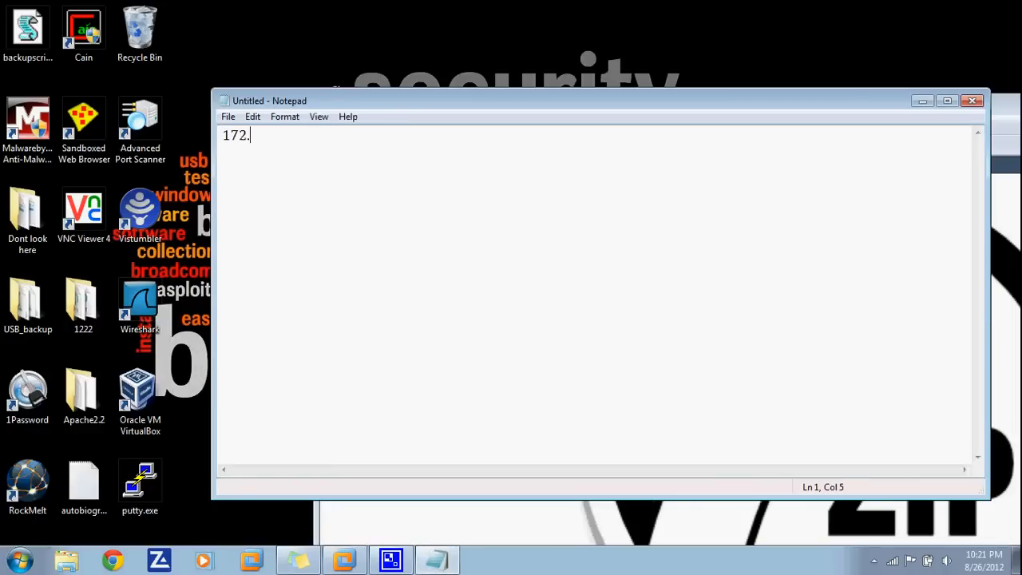
pyautogui.write('65.123.11')
pyautogui.press('Return')
pyautogui.write('Port f')
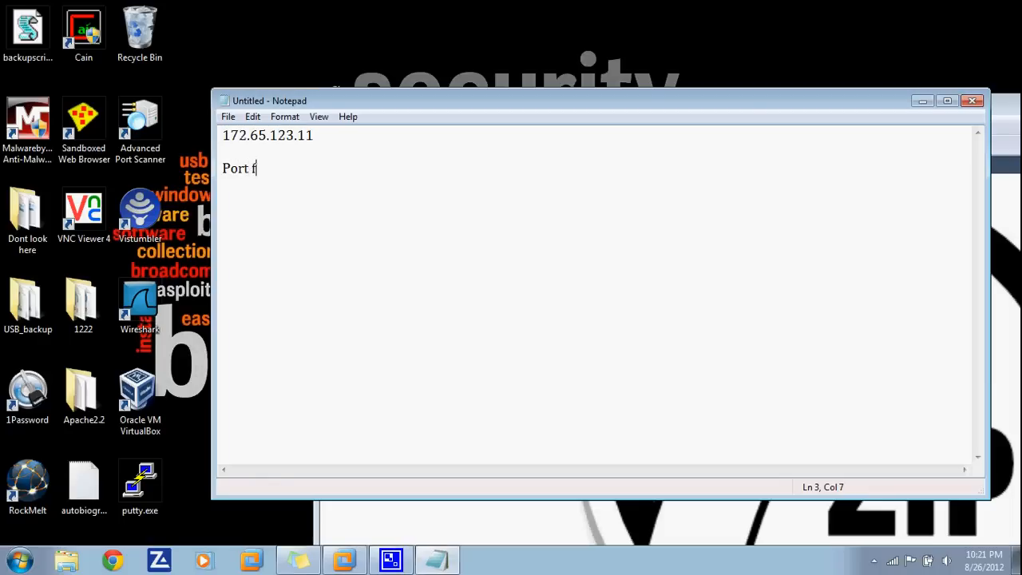
pyautogui.write('orwarding =')
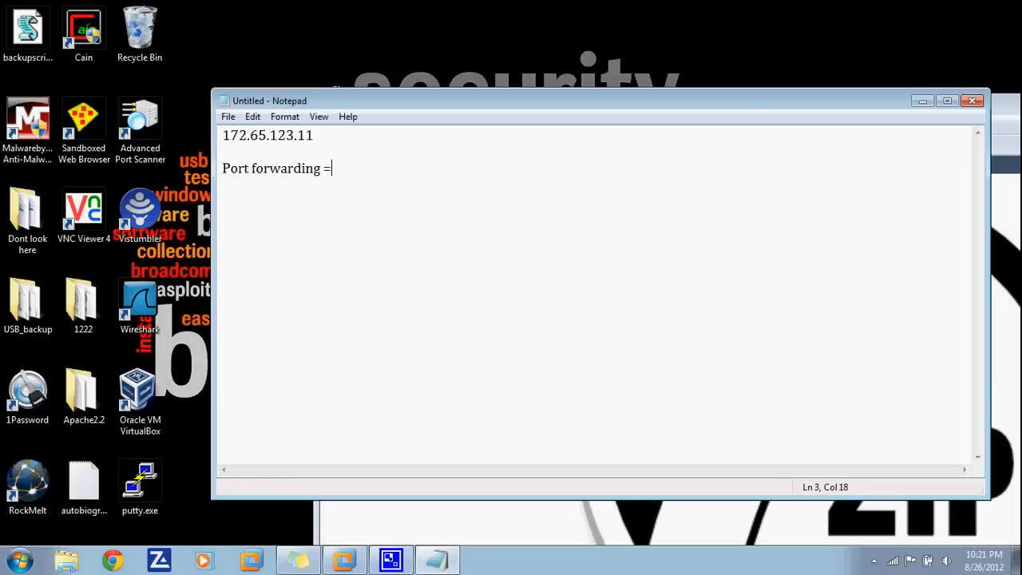
pyautogui.write('> shh')
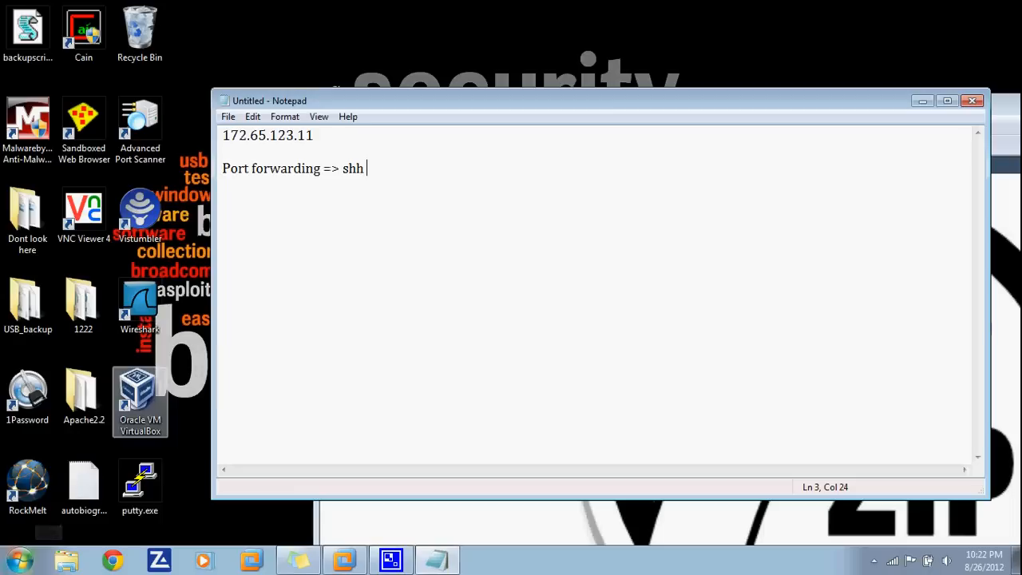
pyautogui.doubleClick(140, 483)
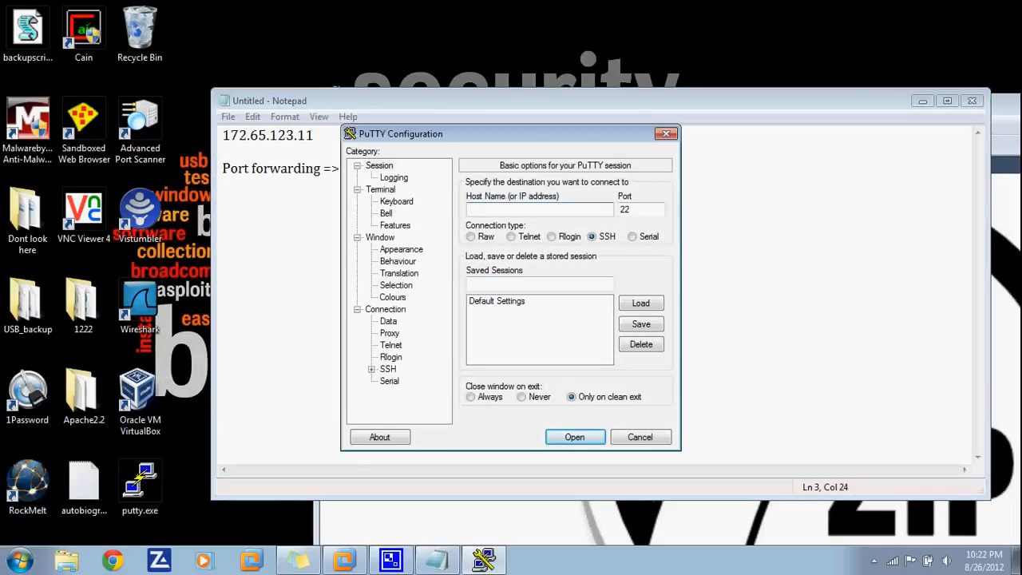
pyautogui.write('172.65.123.11')
# - Close the PuTTY configuration dialog and discard the Notepad note without saving
pyautogui.click(665, 133)
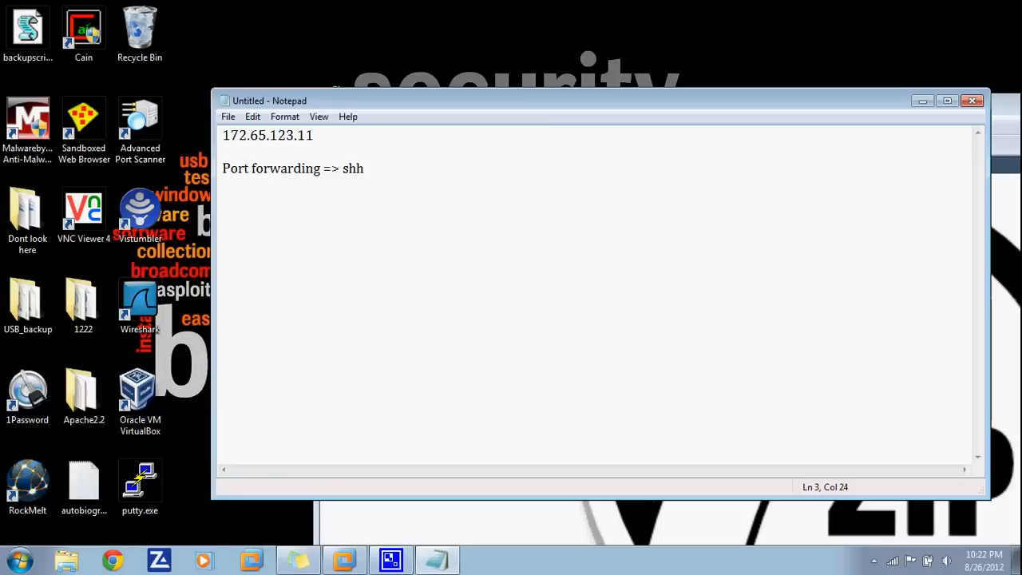
pyautogui.click(972, 100)
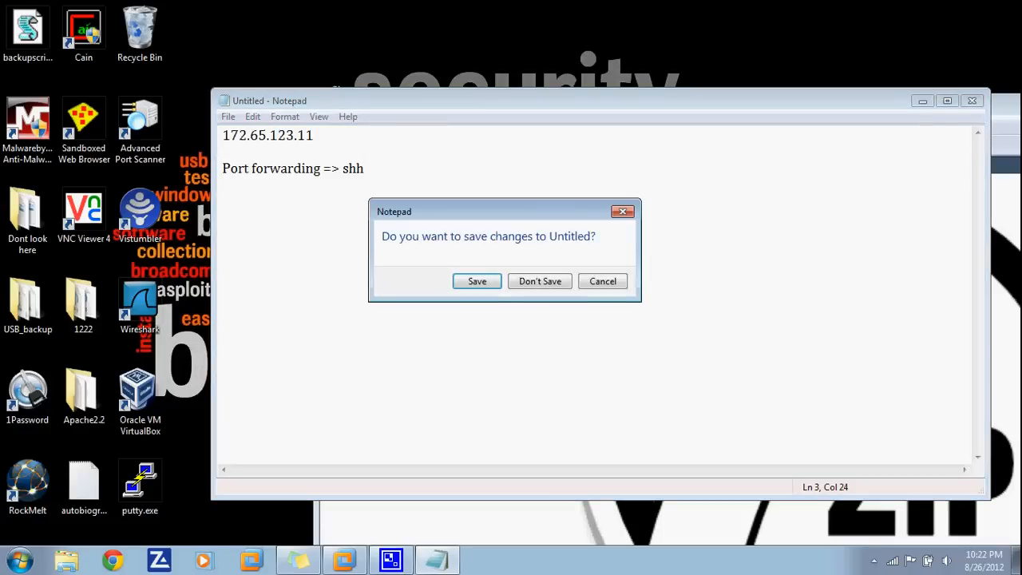
pyautogui.click(540, 281)
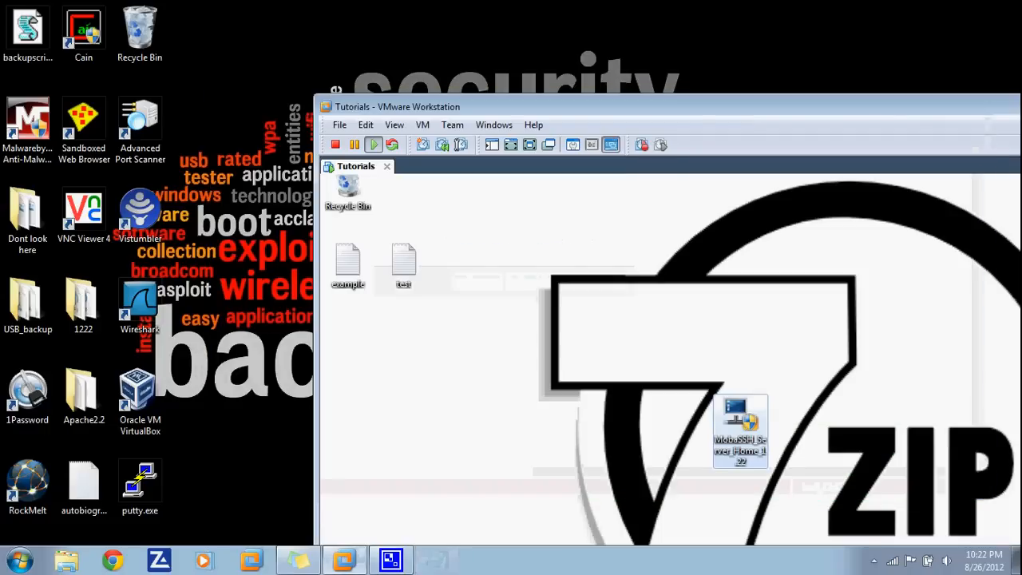
# - Power off the Tutorials VM and close the VMware Workstation window
pyautogui.moveTo(590, 106); pyautogui.dragTo(401, 45)
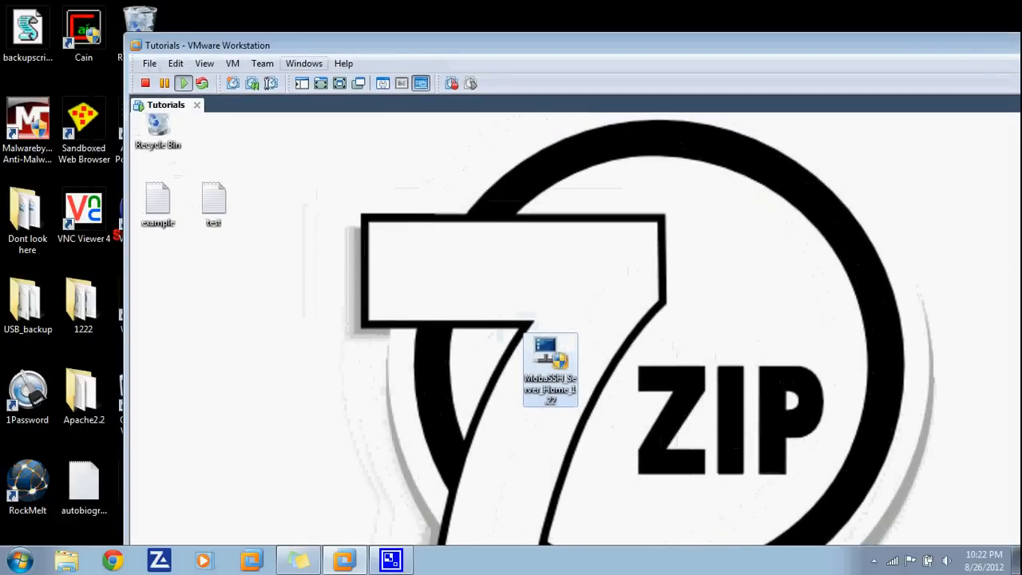
pyautogui.click(145, 83)
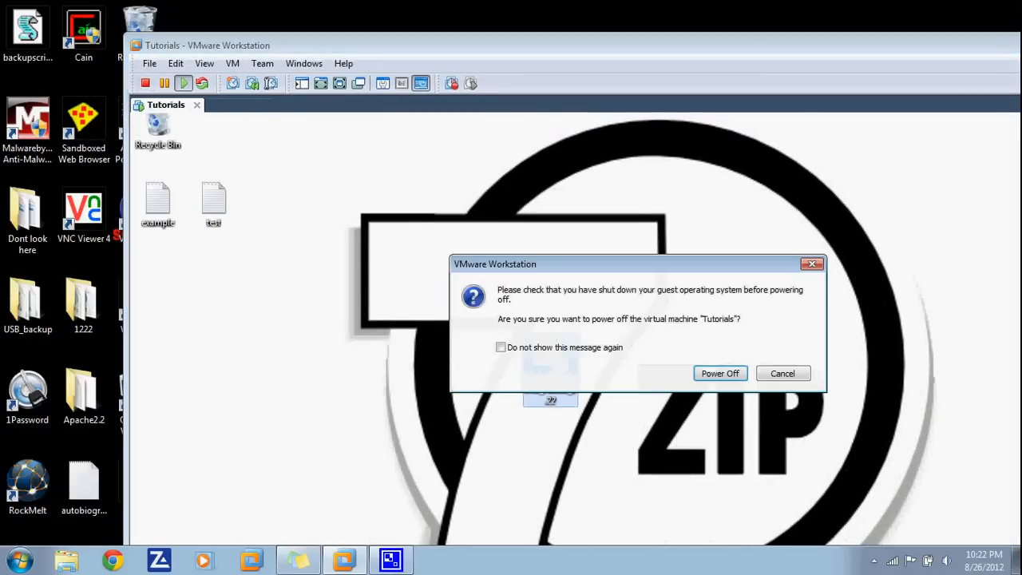
pyautogui.press('Return')
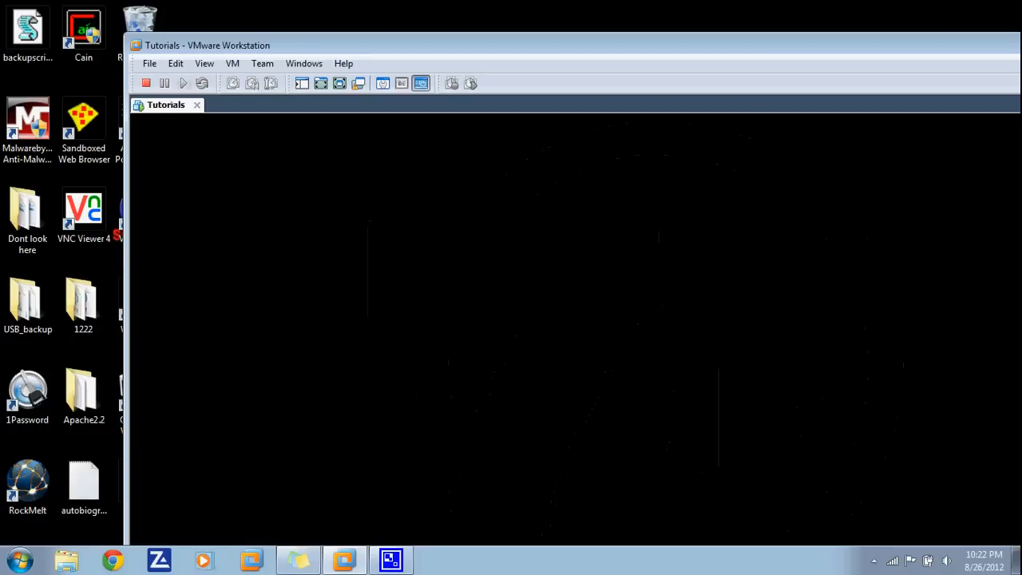
pyautogui.moveTo(559, 45); pyautogui.dragTo(358, 49)
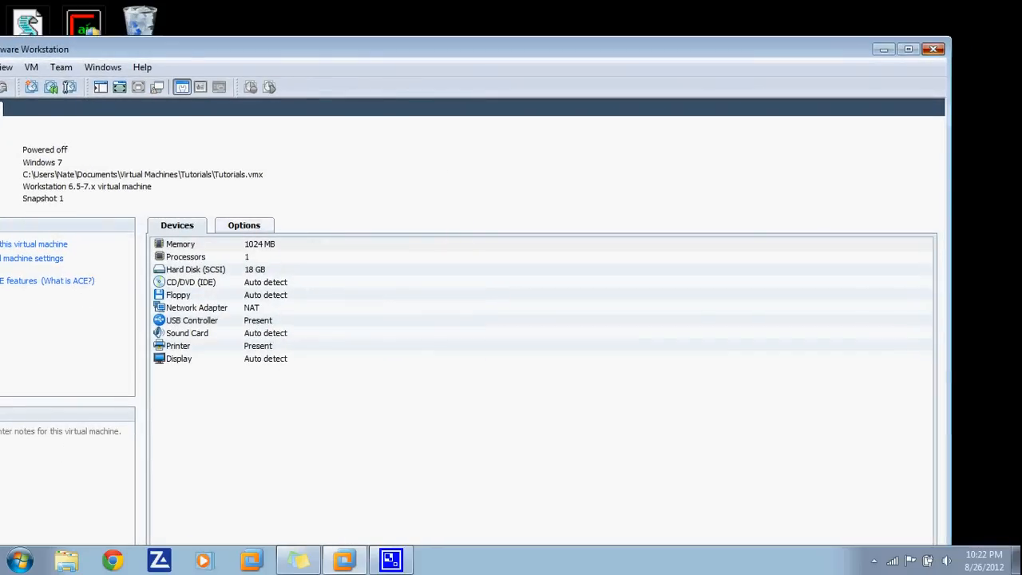
pyautogui.click(933, 48)
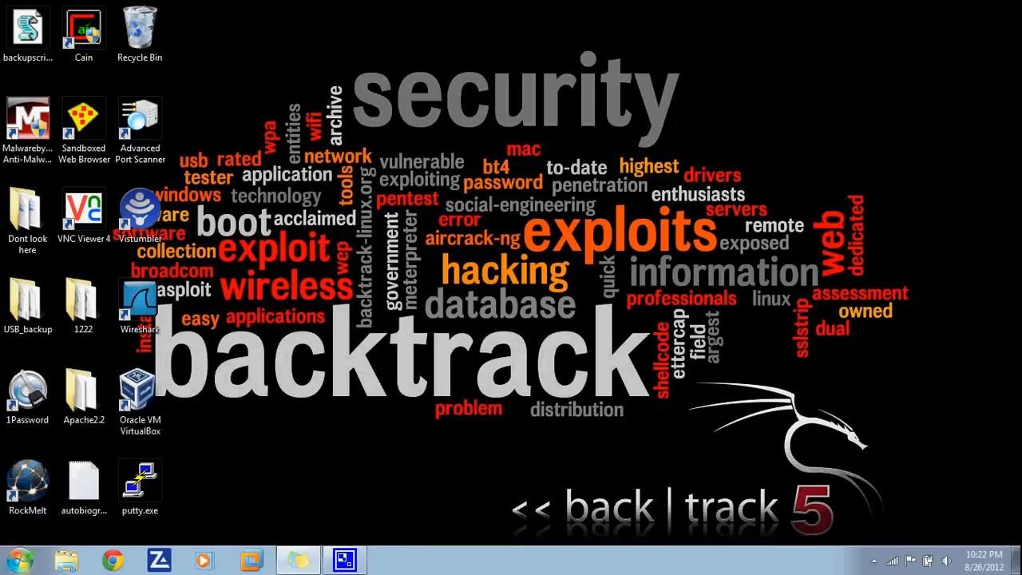
pyautogui.press('super')
# - Launch Firefox and search Google for 'sourceforg' to reach sourceforge.net
pyautogui.press('Escape')
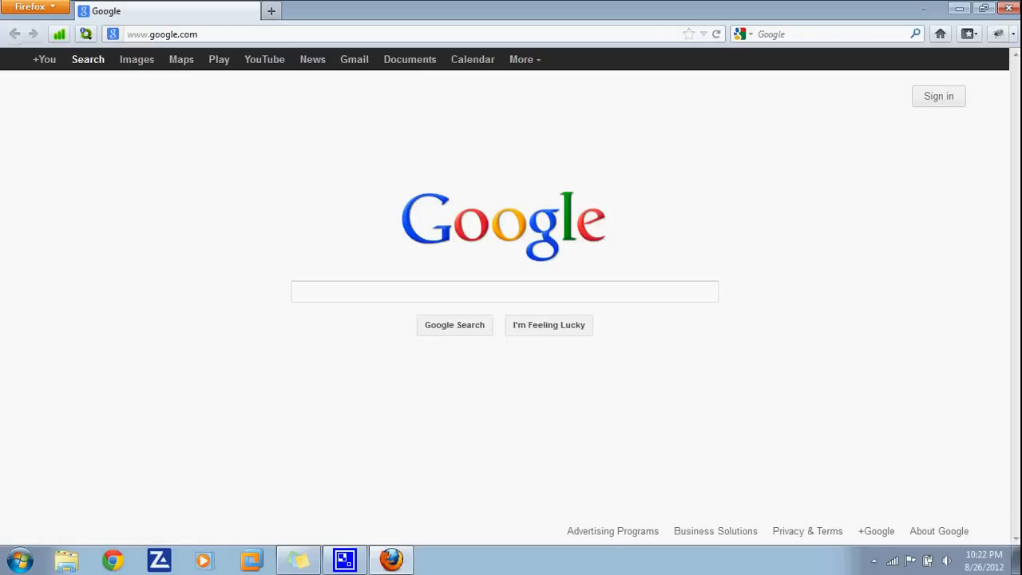
pyautogui.click(300, 292)
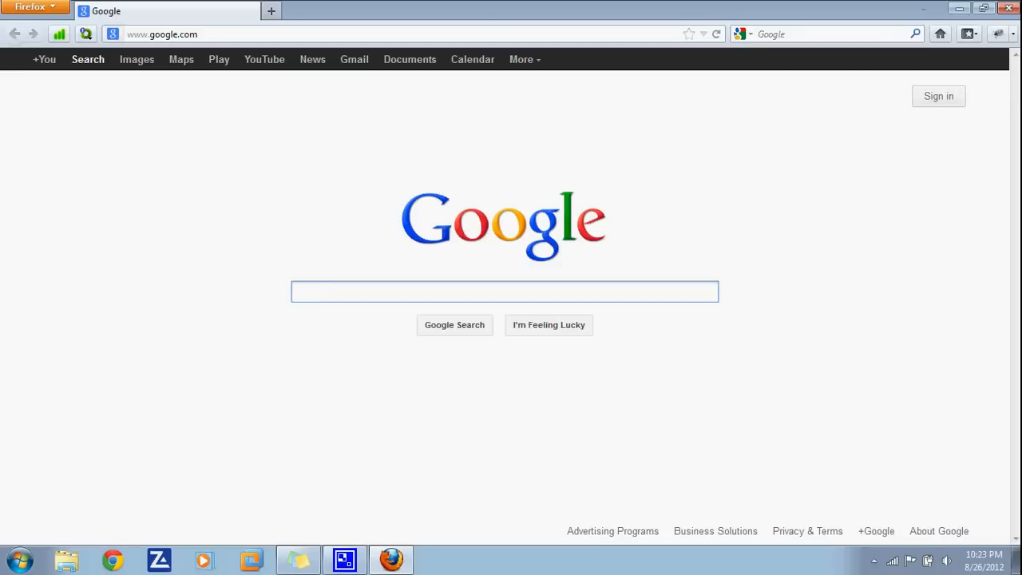
pyautogui.write('sourceforge.net')
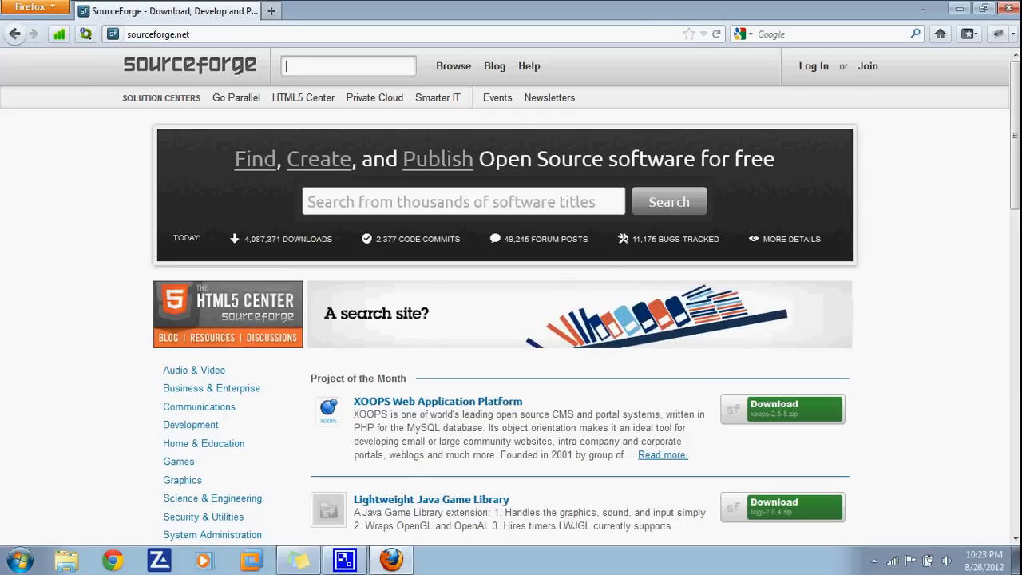
# - Search SourceForge for '7zip' and open the 7-Zip project page
pyautogui.write('7zip')
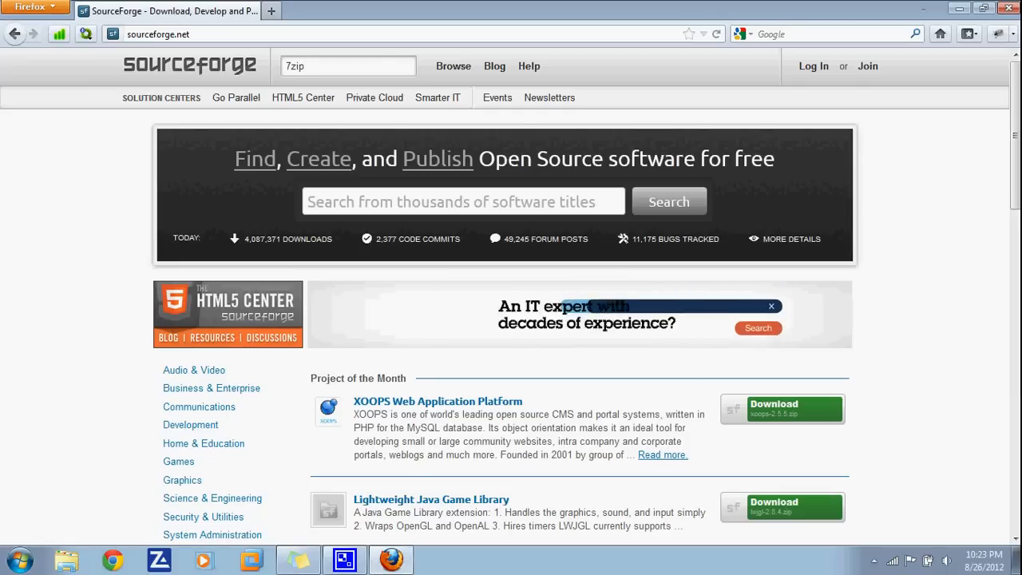
pyautogui.press('Return')
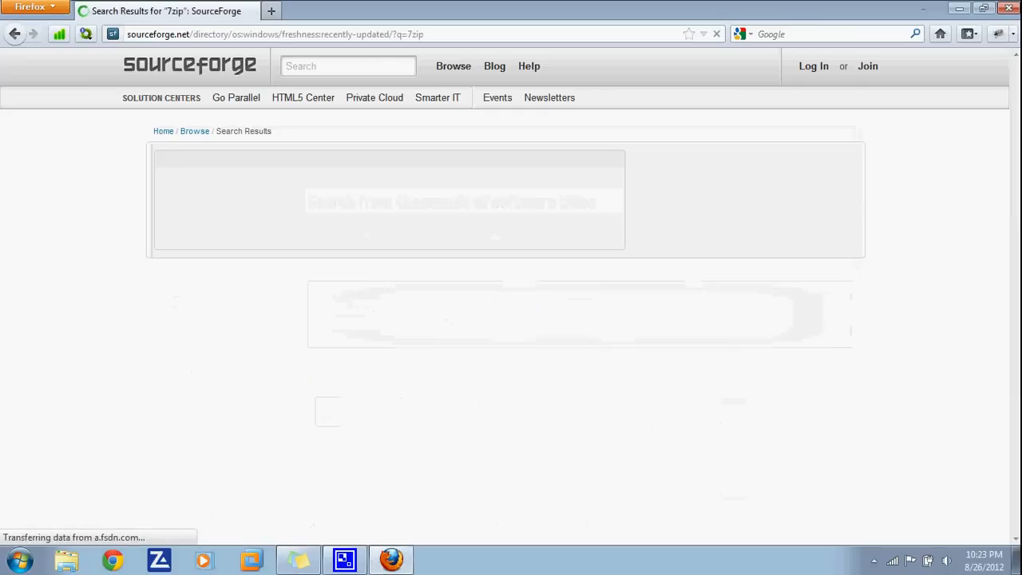
pyautogui.scroll(-4, 100, 232)
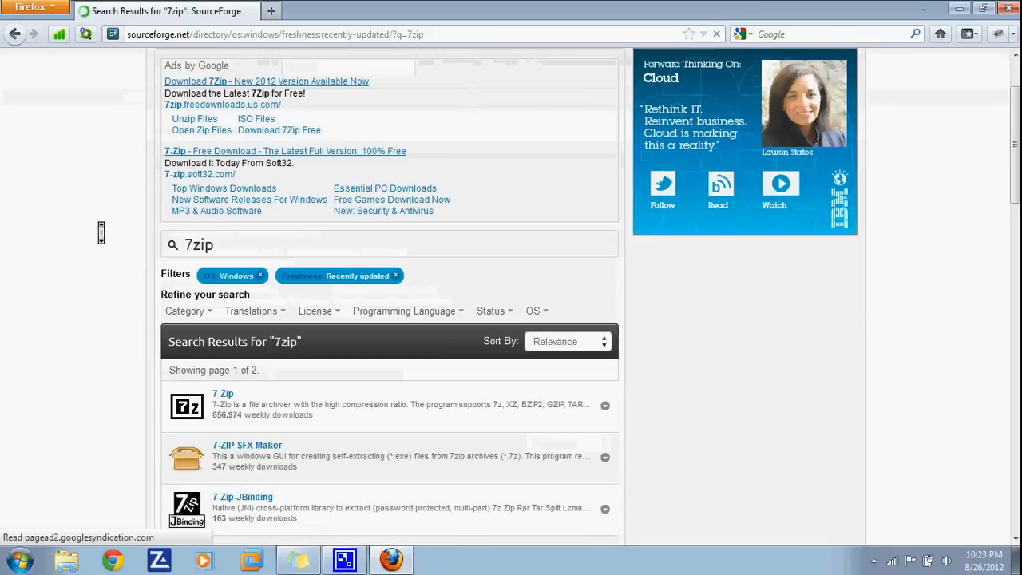
pyautogui.click(223, 308)
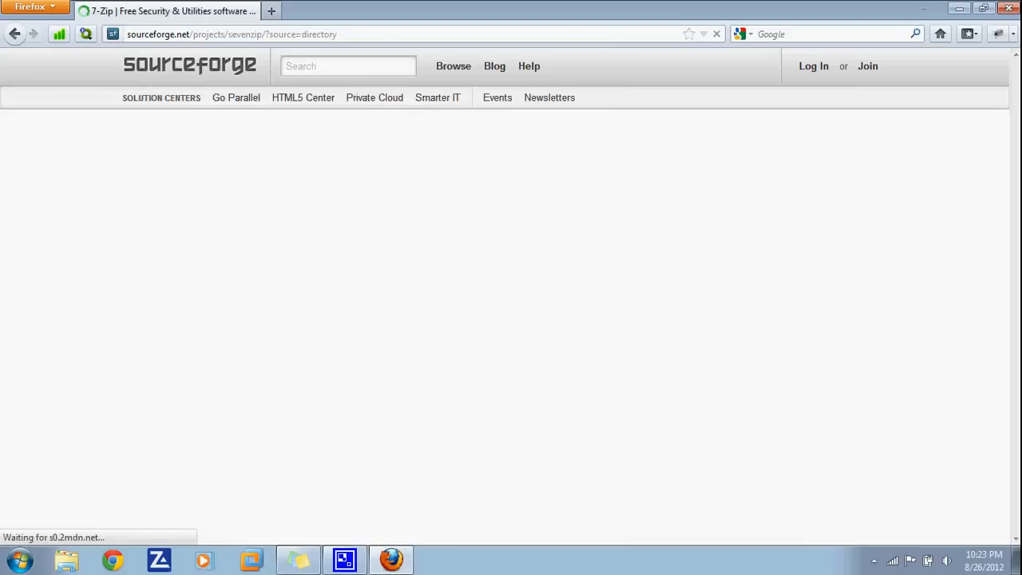
pyautogui.middleClick(111, 264)
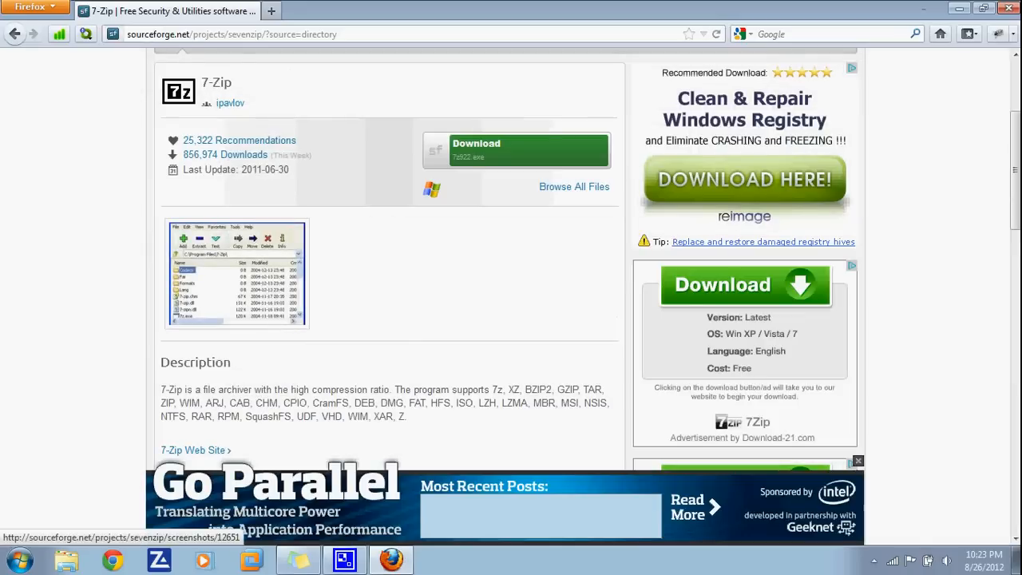
pyautogui.click(20, 561)
pyautogui.write('winzi')
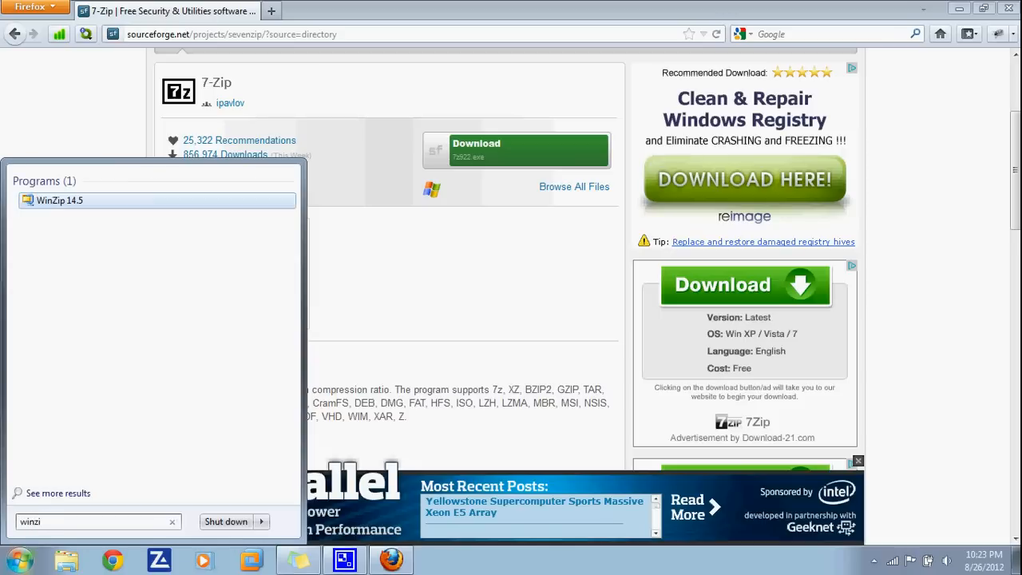
pyautogui.press('Escape')
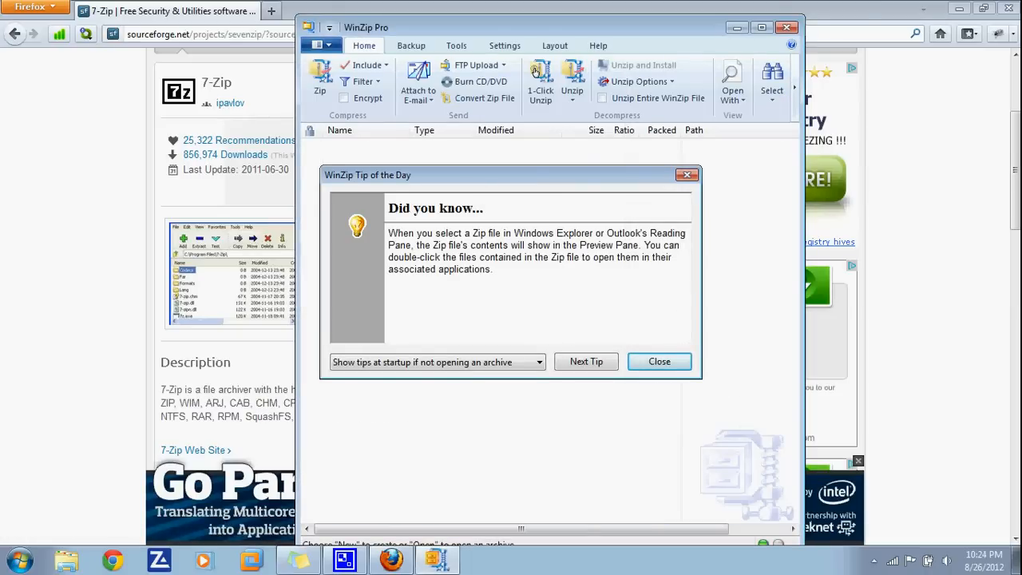
pyautogui.press('Escape')
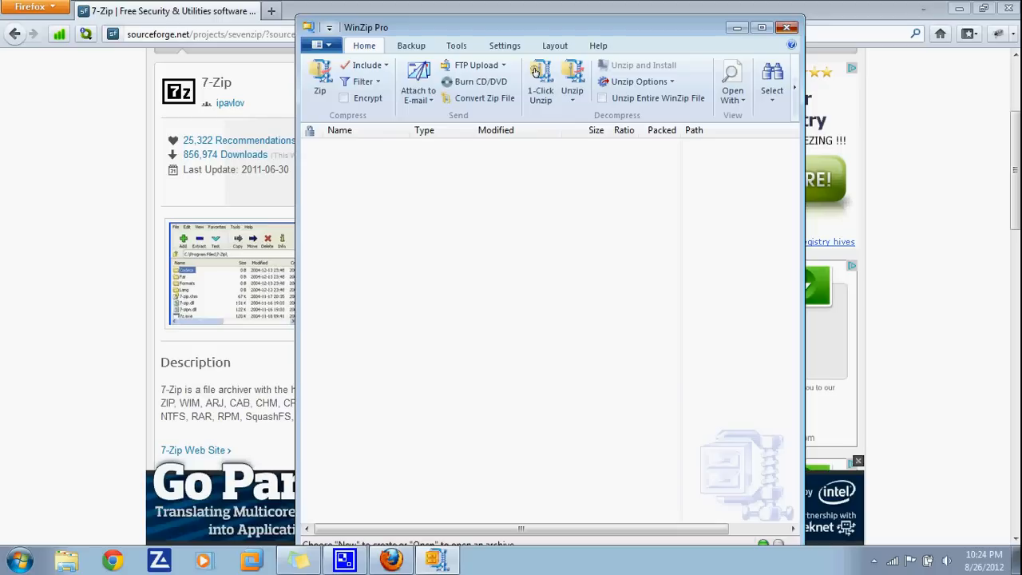
pyautogui.hotkey('alt', 'F4')
pyautogui.click(238, 319)
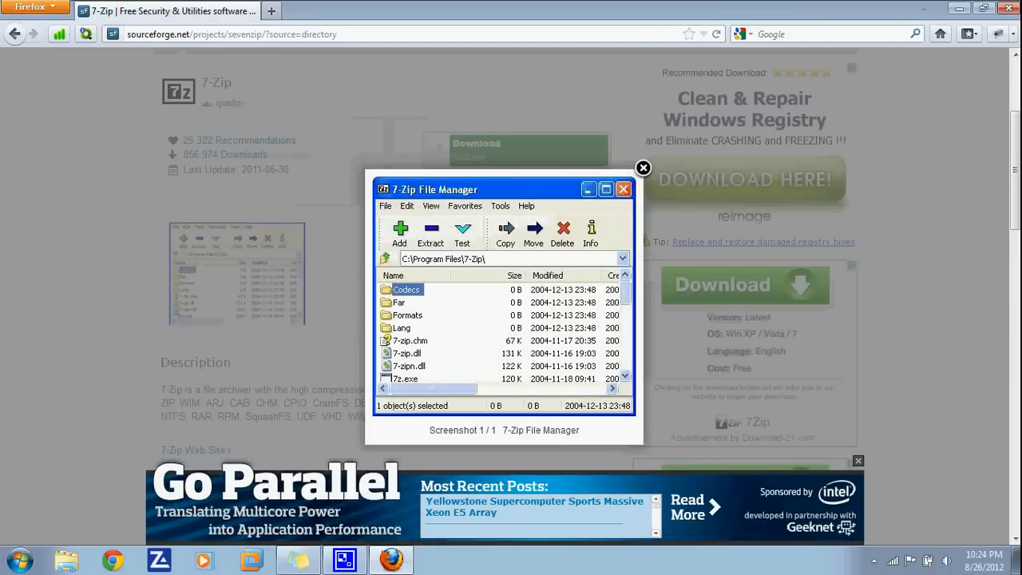
pyautogui.press('Escape')
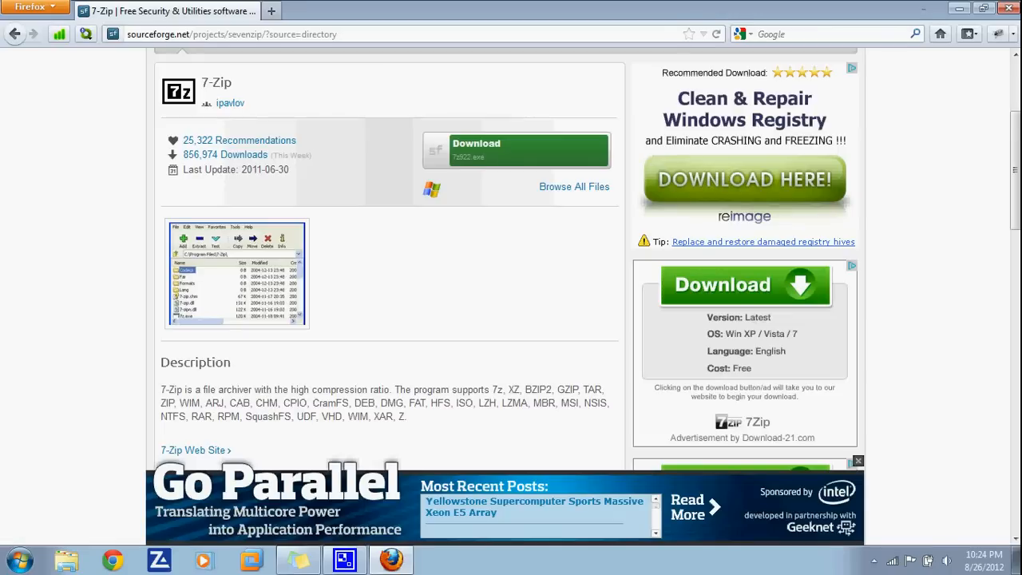
# - Scroll through the 7-Zip project page, then close Firefox
pyautogui.scroll(-5, 109, 269)
pyautogui.scroll(8, 109, 269)
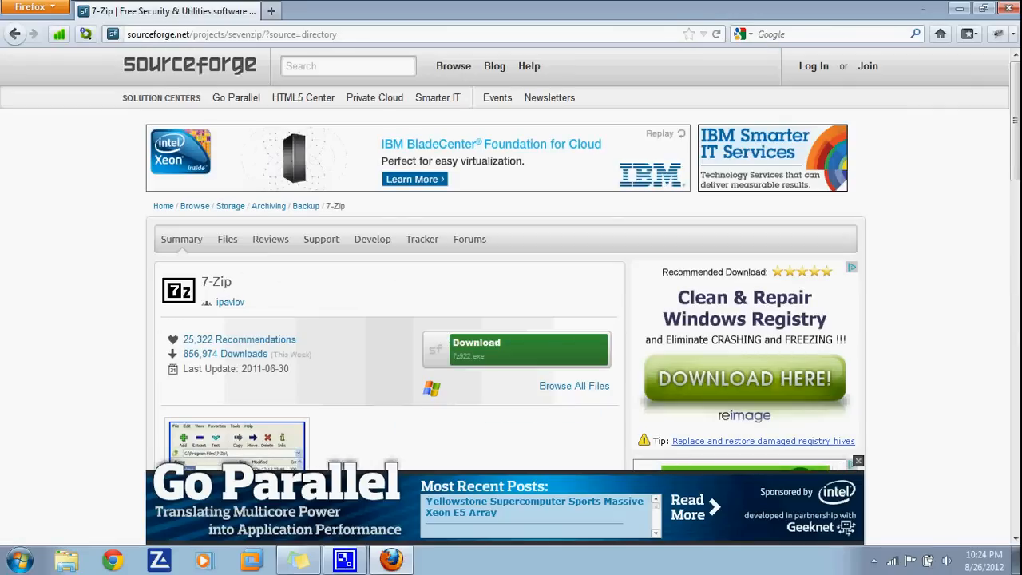
pyautogui.scroll(-2, 511, 256)
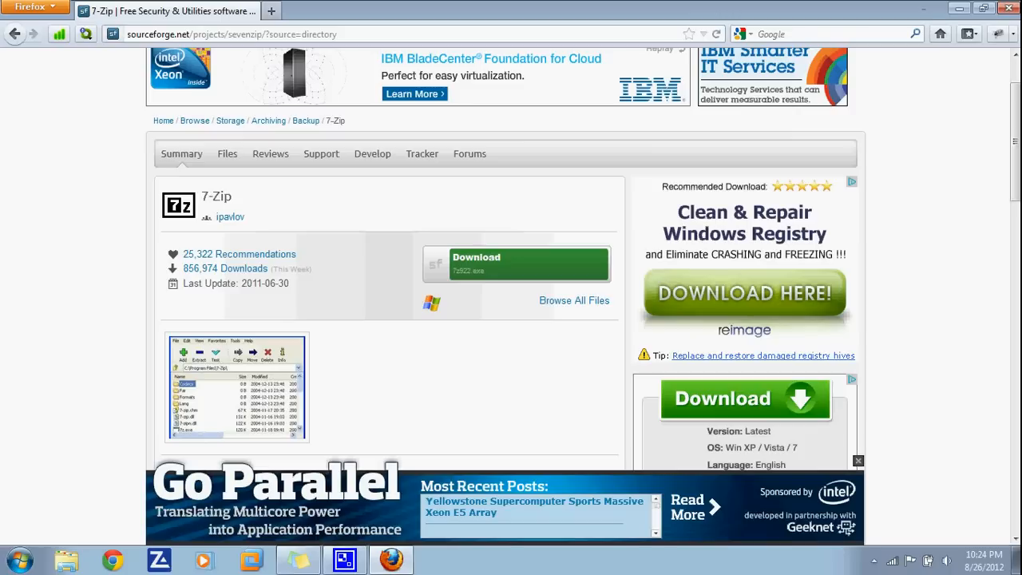
pyautogui.scroll(-1, 511, 304)
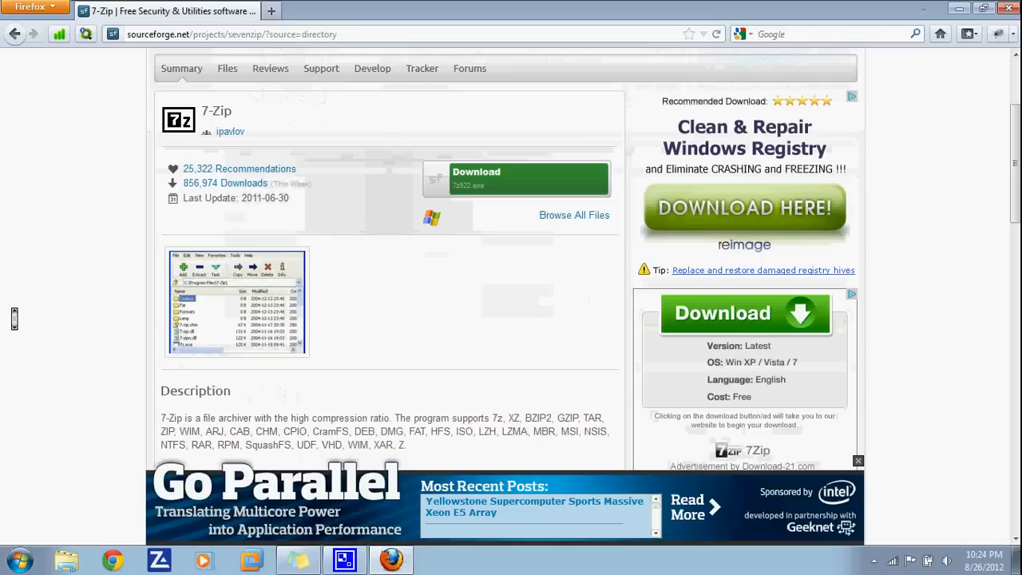
pyautogui.scroll(2, 510, 304)
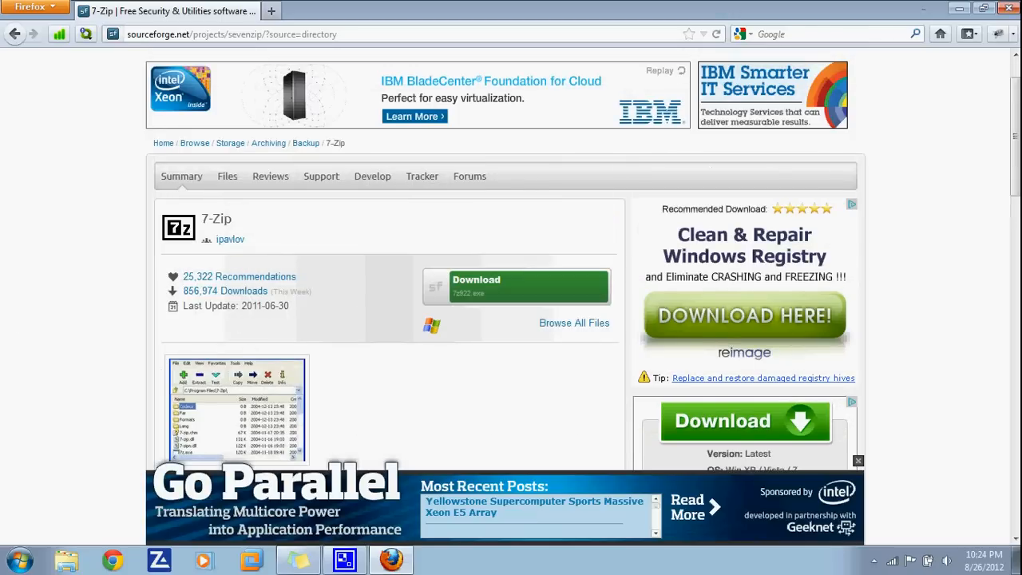
pyautogui.scroll(-4, 511, 264)
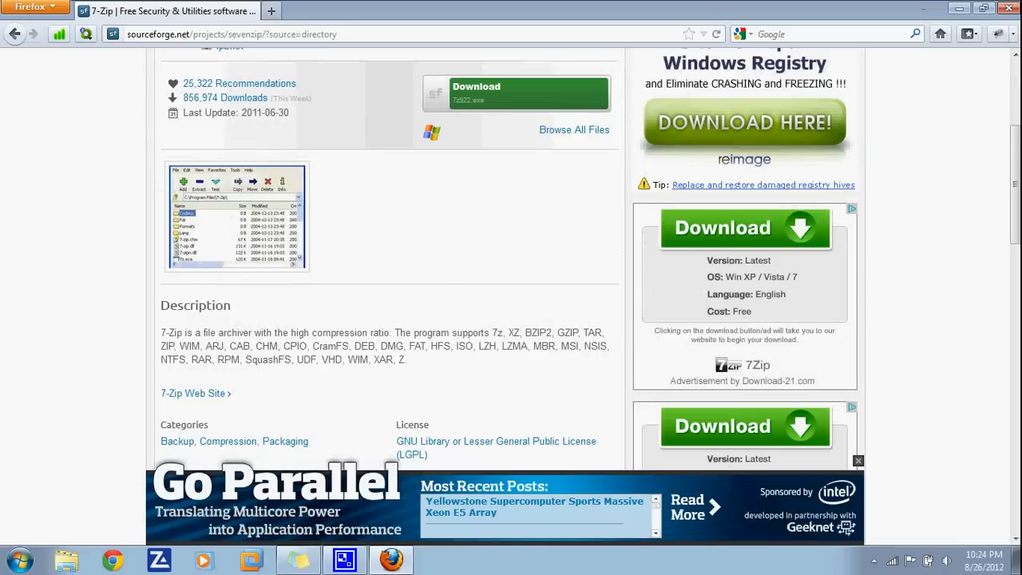
pyautogui.scroll(5, 71, 245)
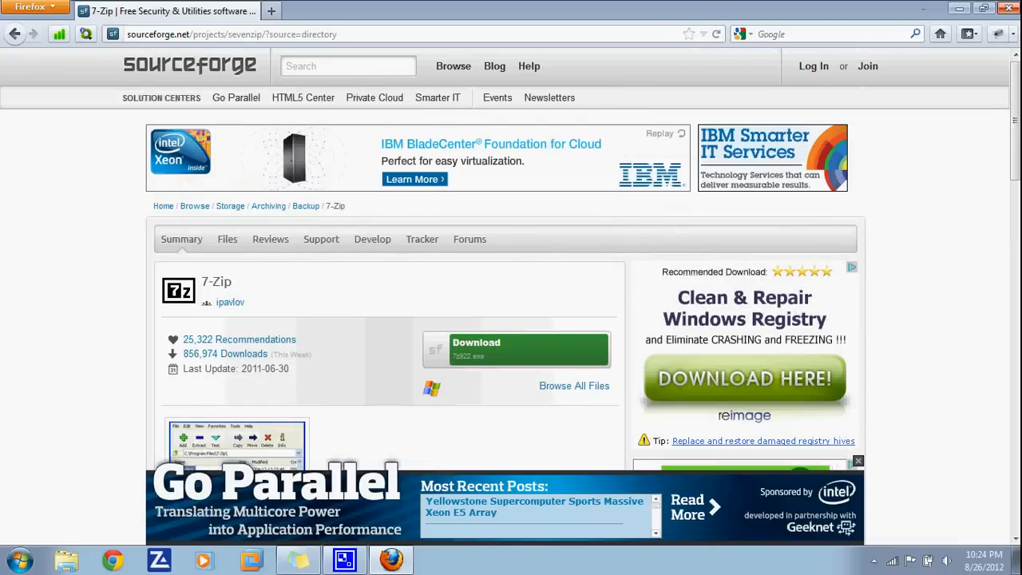
pyautogui.click(1006, 8)
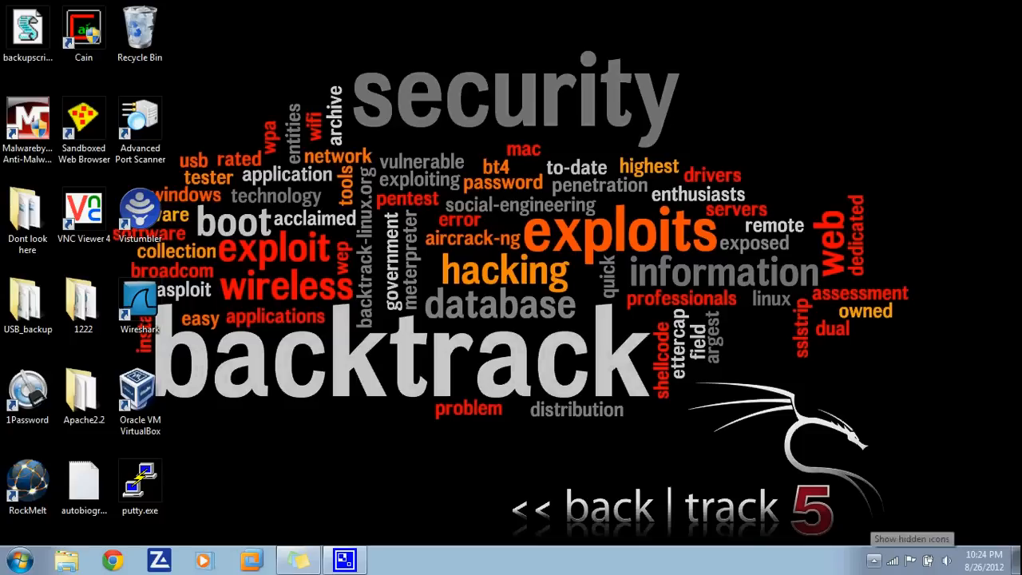
# - Open and dismiss the system tray's hidden-icons popup a few times, leaving it open
pyautogui.click(873, 560)
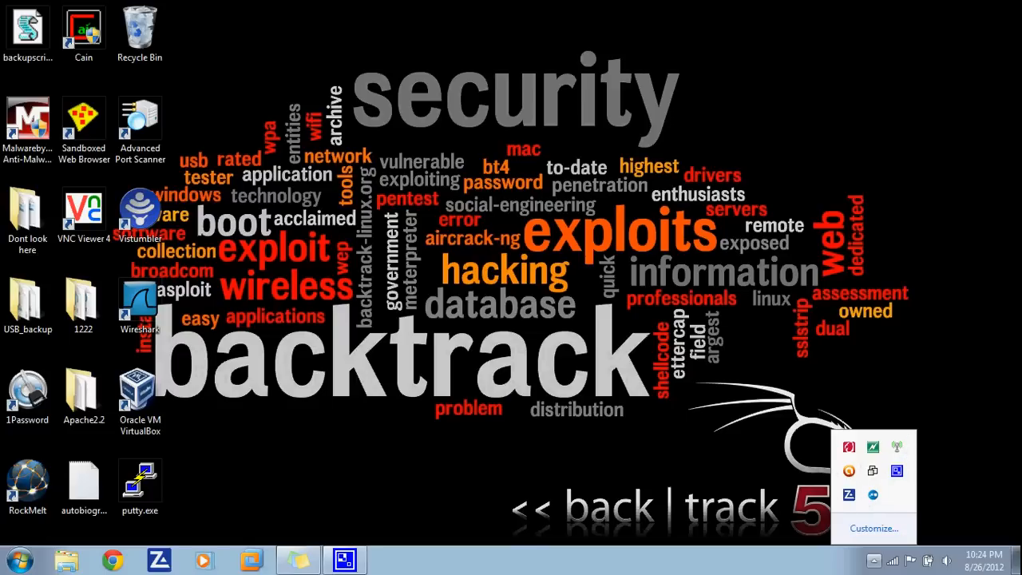
pyautogui.press('Escape')
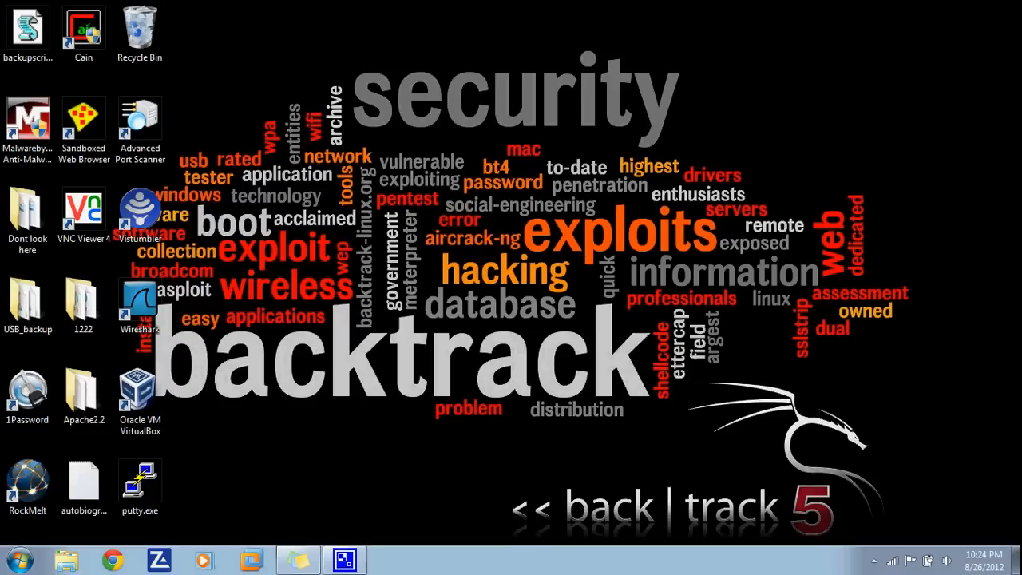
pyautogui.click(873, 561)
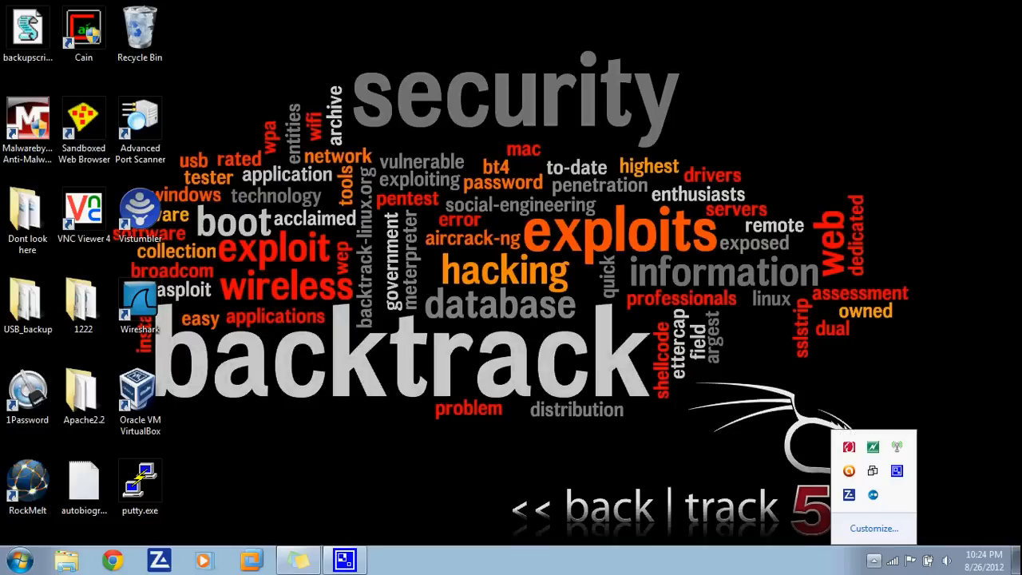
pyautogui.press('Escape')
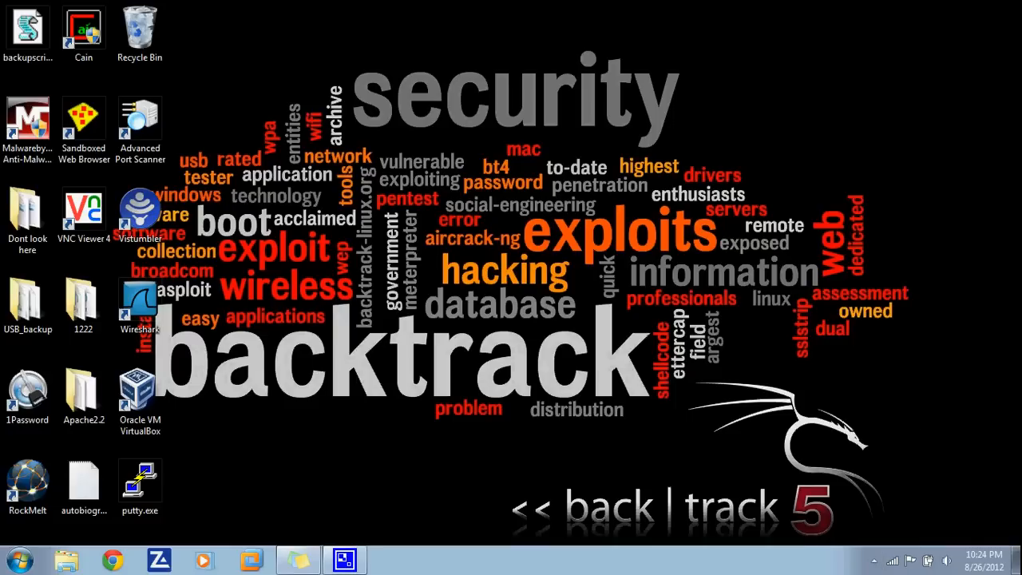
pyautogui.click(873, 560)
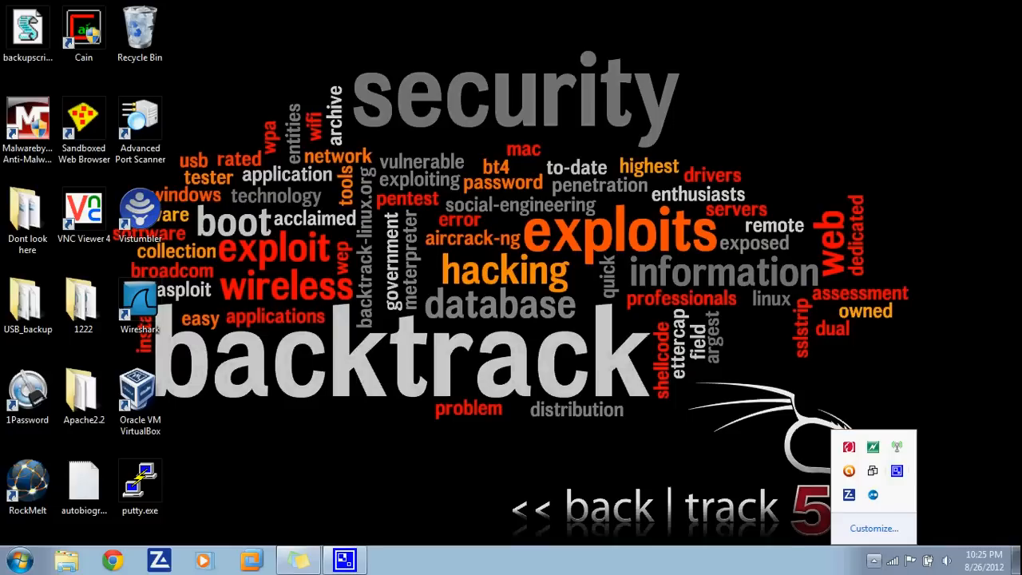